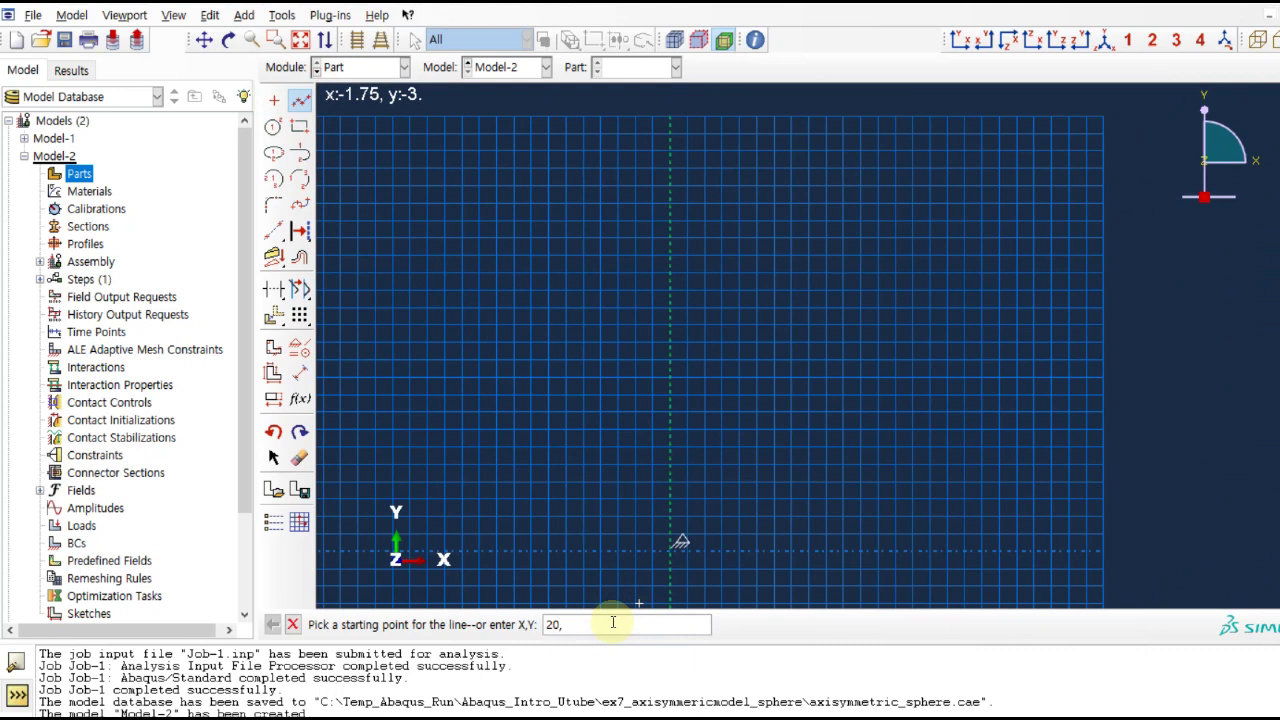
- Draw connected lines through (20,0), (21,0), (0,20) and (0,21) in the section sketch
key("Return")
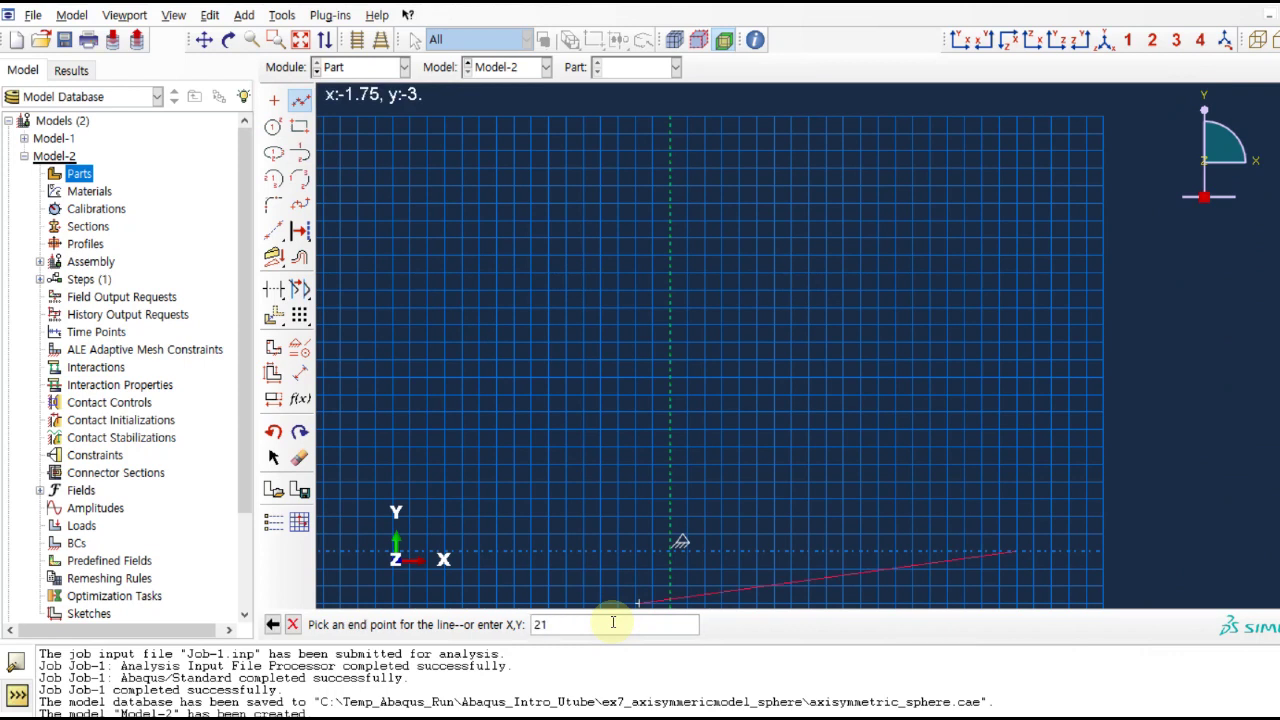
type("21,0")
key("Return")
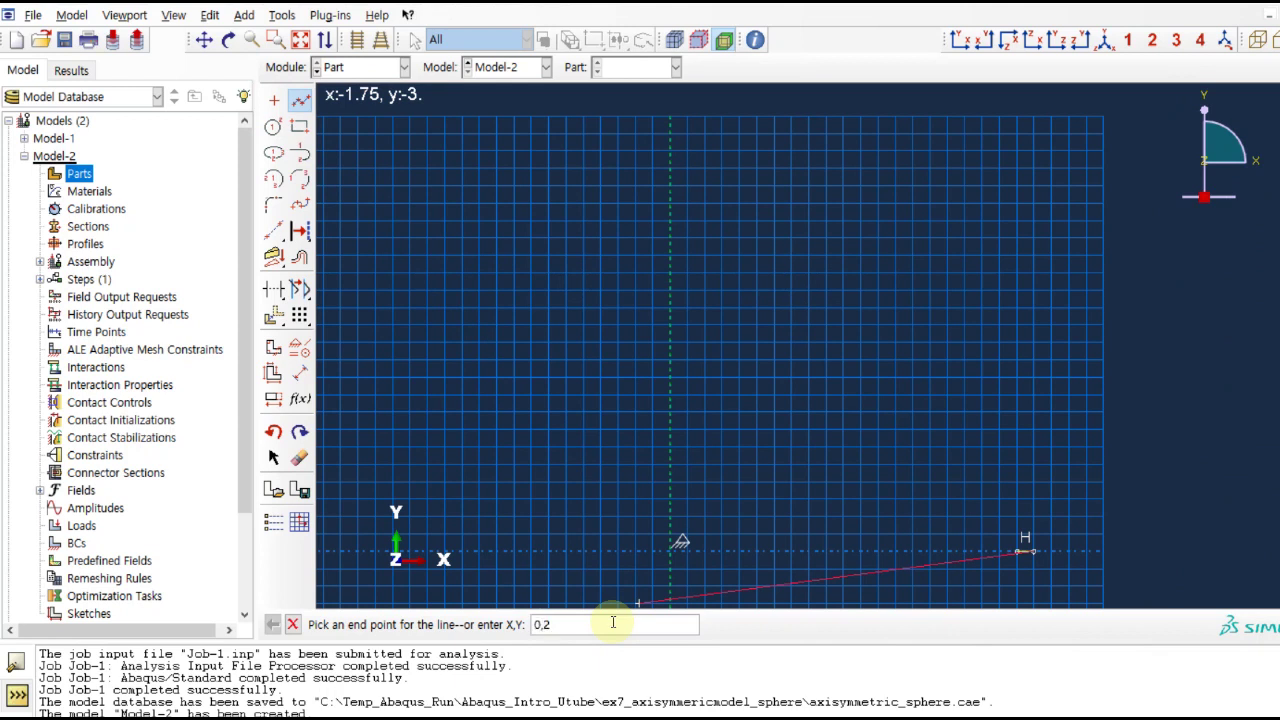
key("Return")
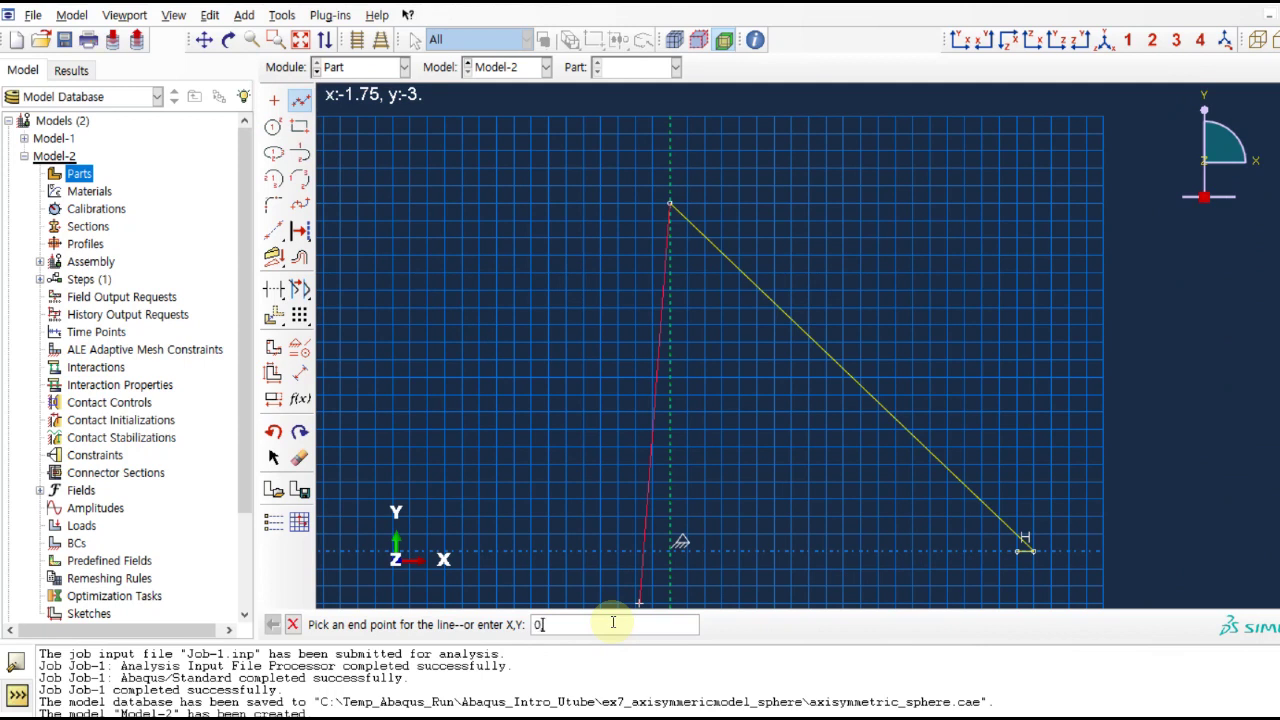
key("Return")
right_click(735, 458)
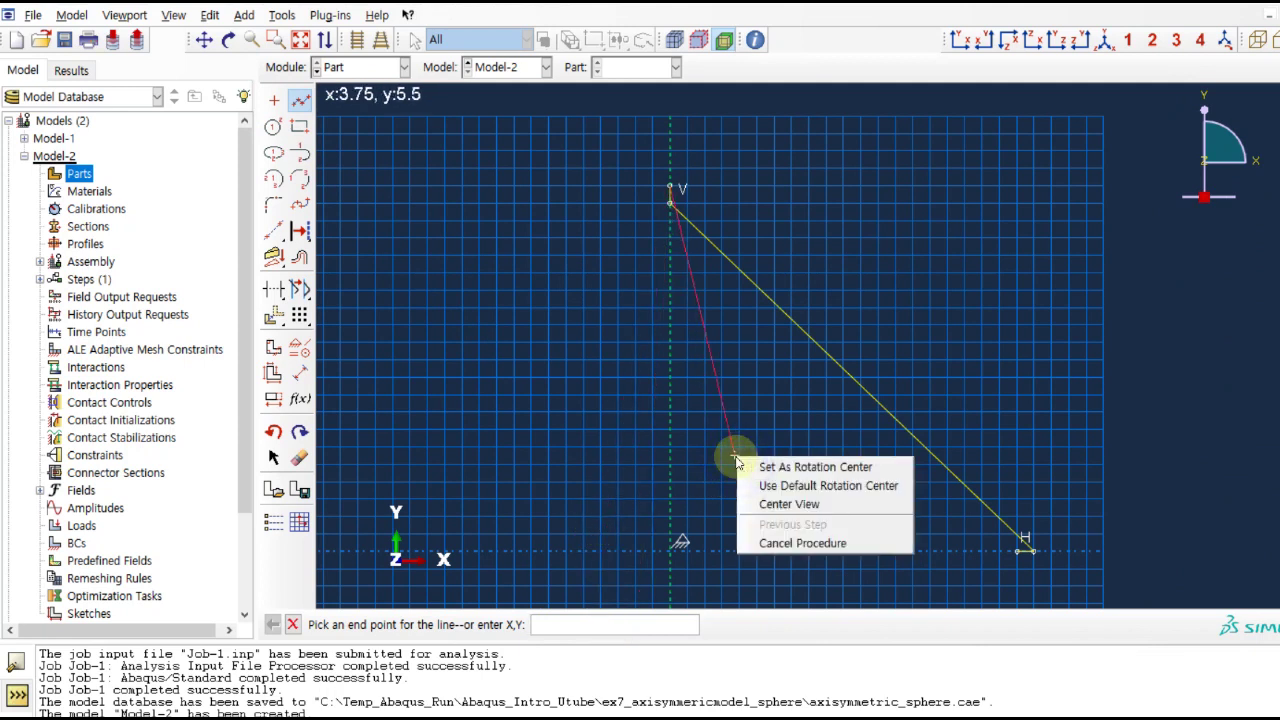
left_click(800, 543)
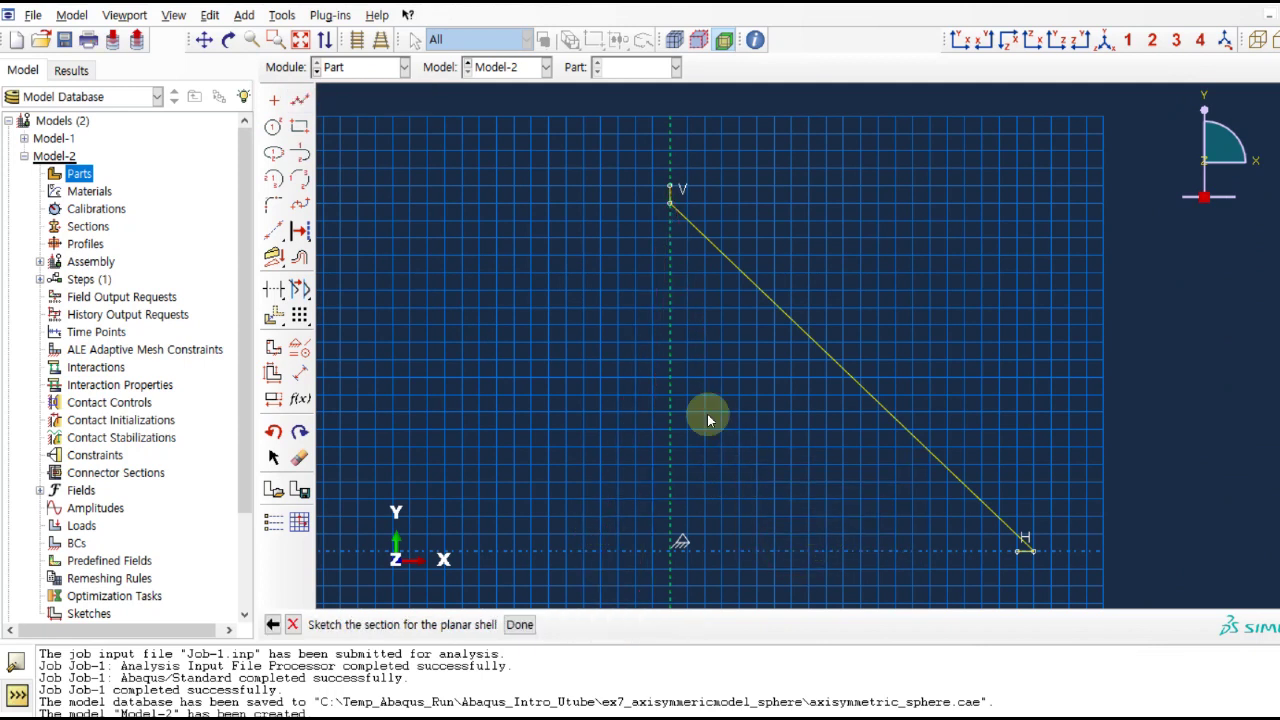
- Draw two concentric circles centred at the origin, one through (0,20) and the other through (0,21)
left_click(274, 129)
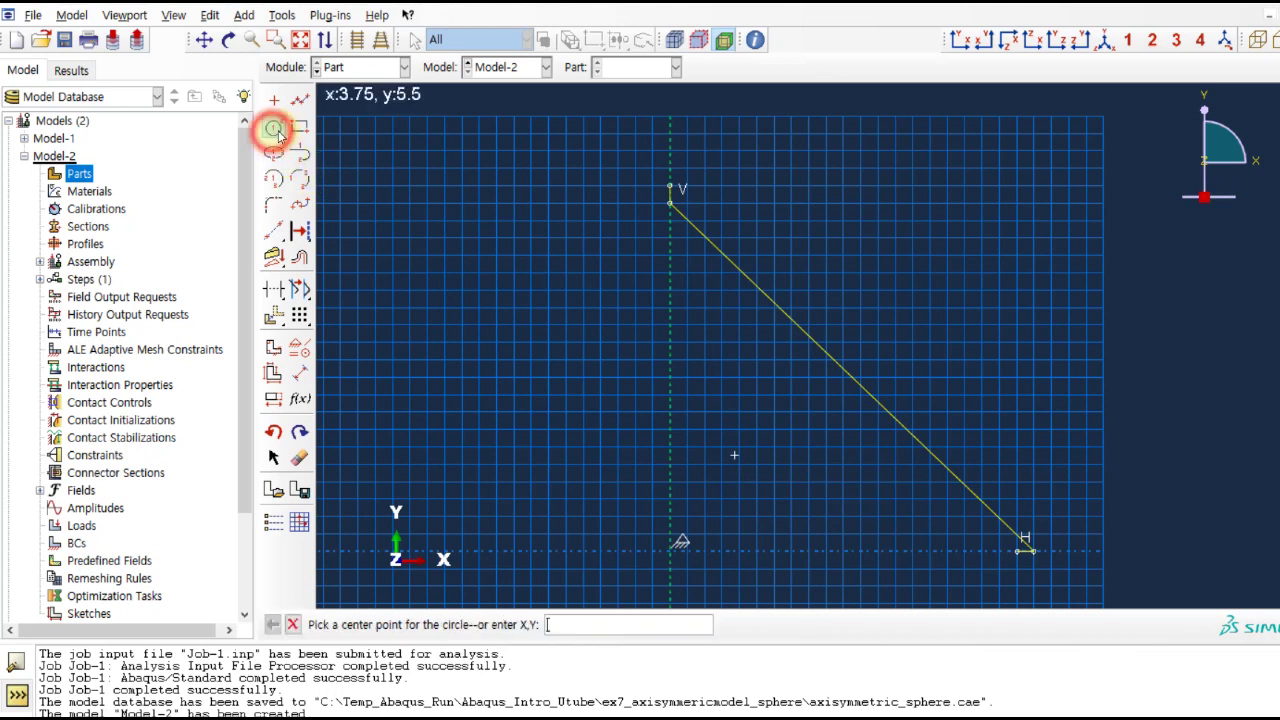
left_click(670, 552)
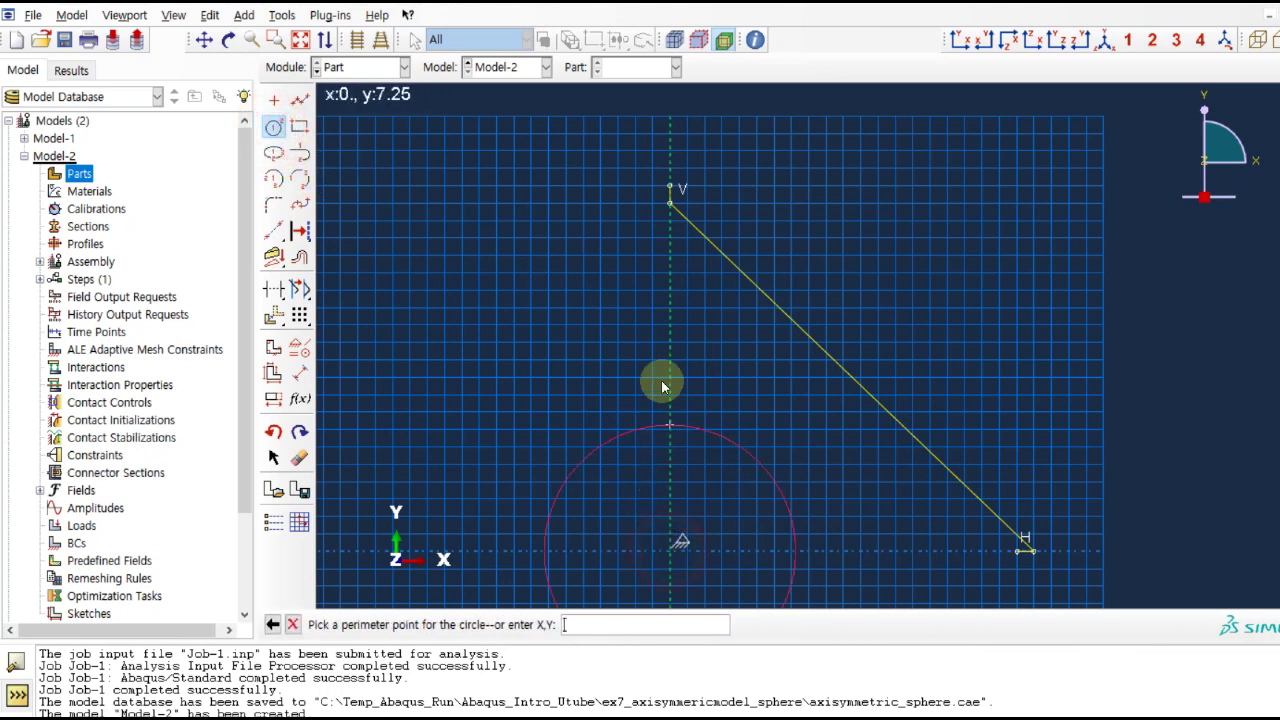
left_click(670, 207)
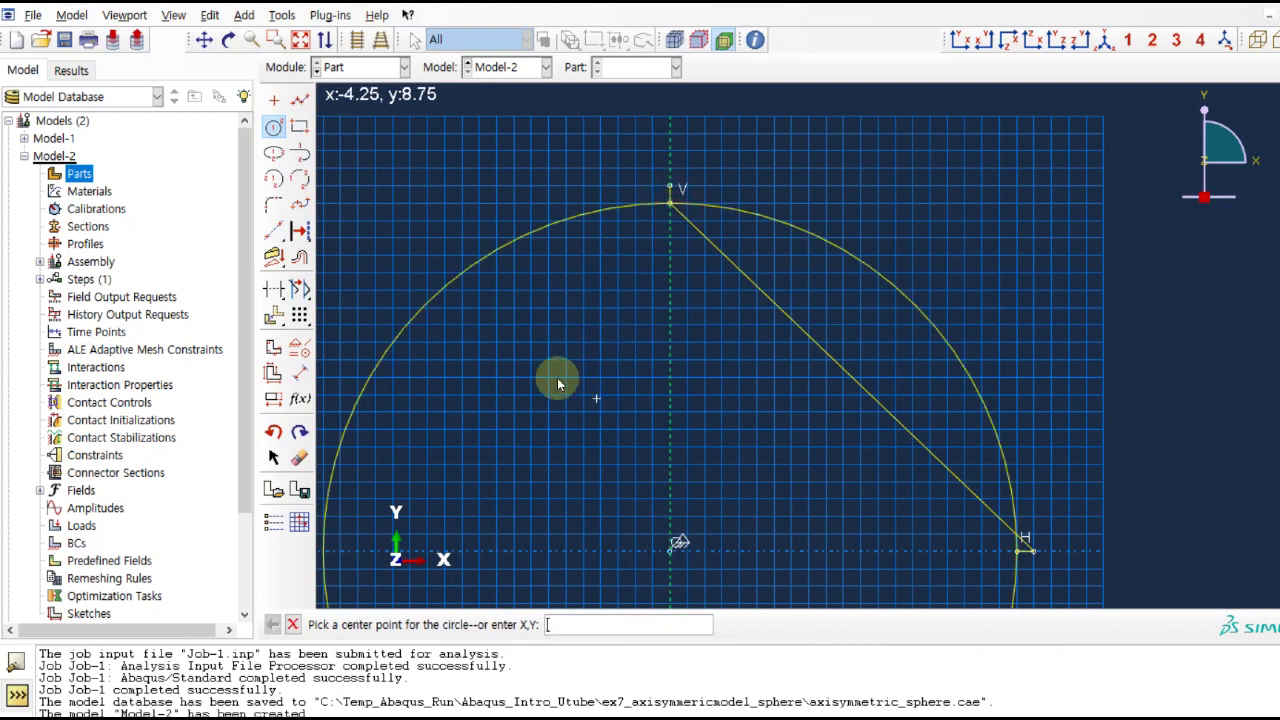
left_click(271, 130)
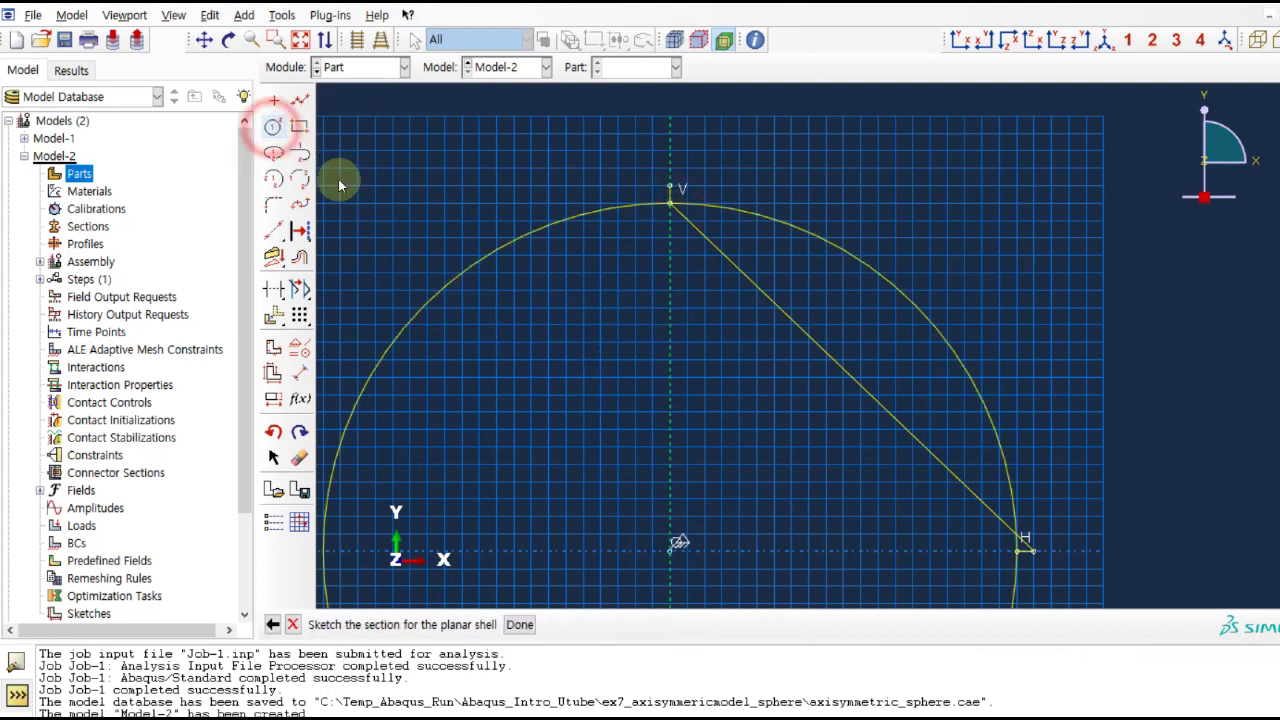
left_click(272, 126)
left_click(661, 537)
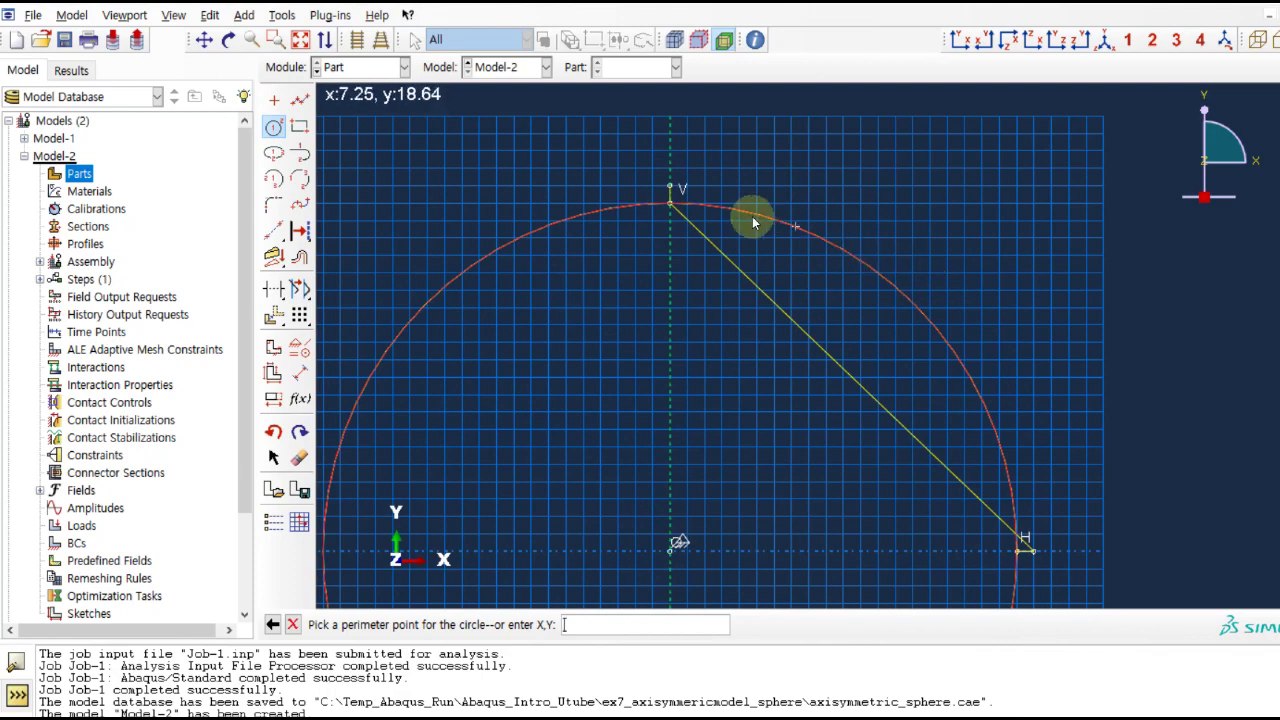
left_click(672, 189)
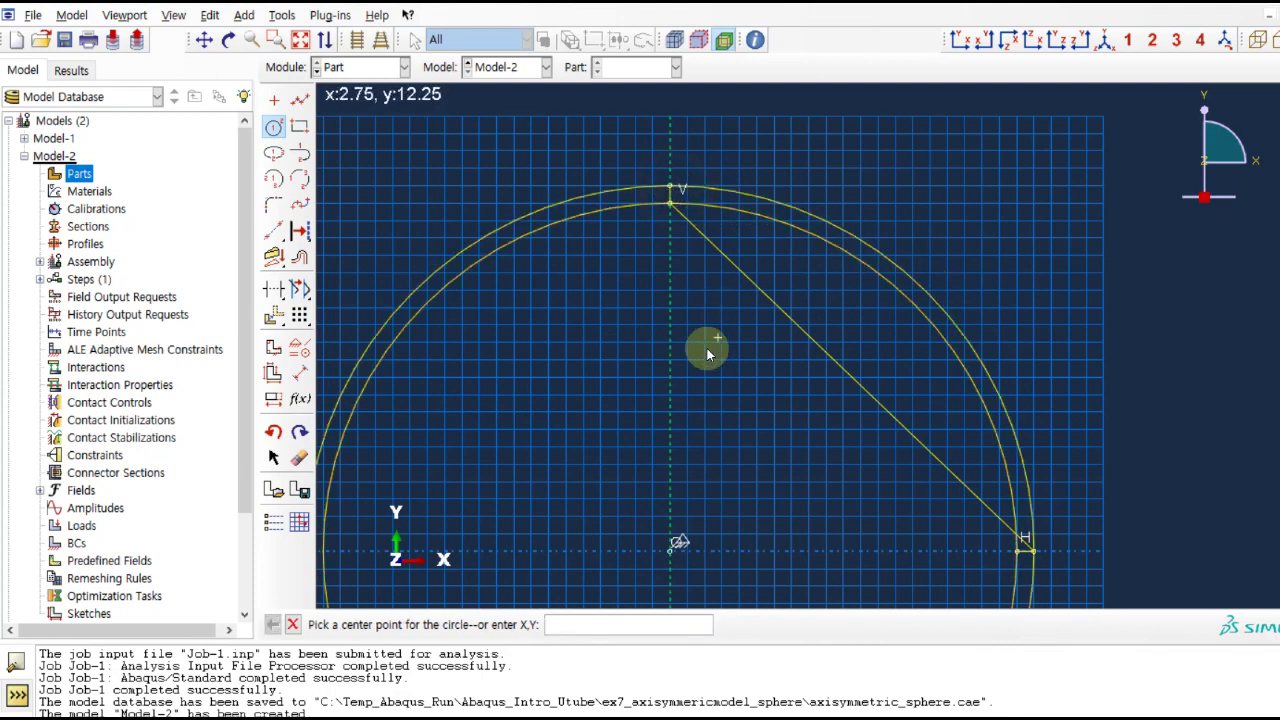
- Trim away the diagonal line and the parts of both circles outside the first quadrant
scroll(777, 529, "down", 3)
scroll(797, 535, "down", 1)
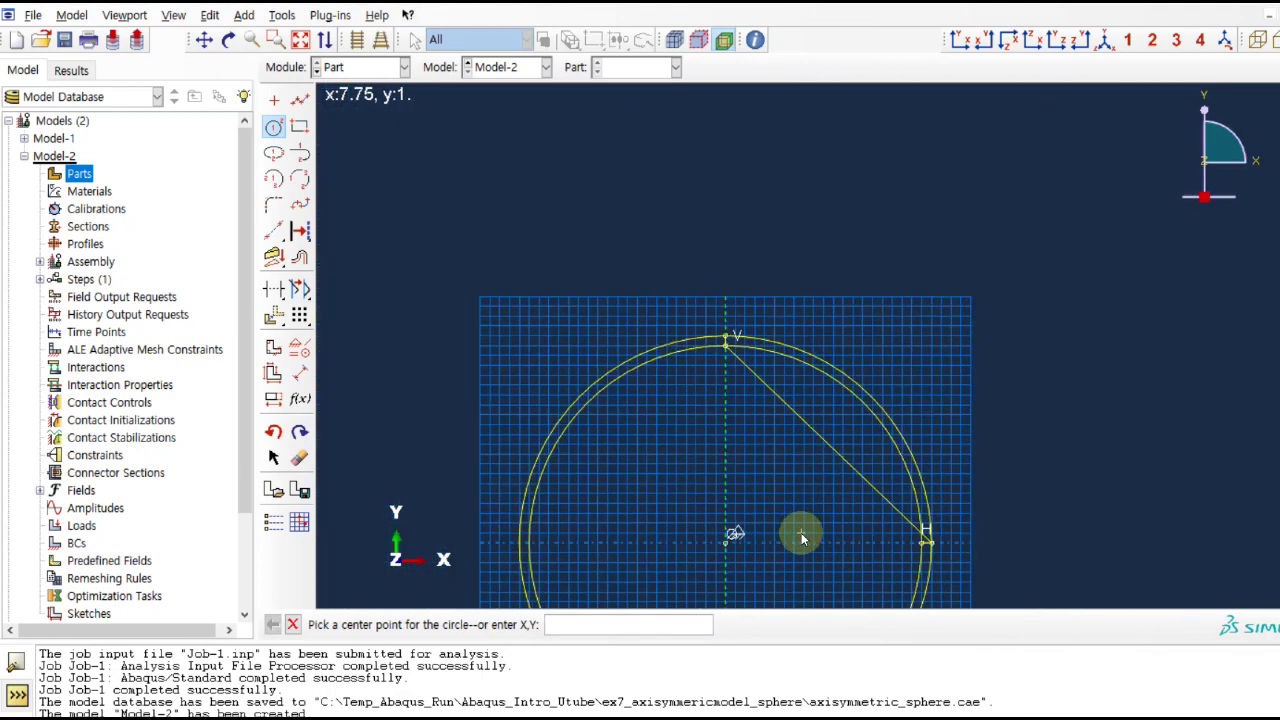
left_click(273, 290)
left_click(777, 390)
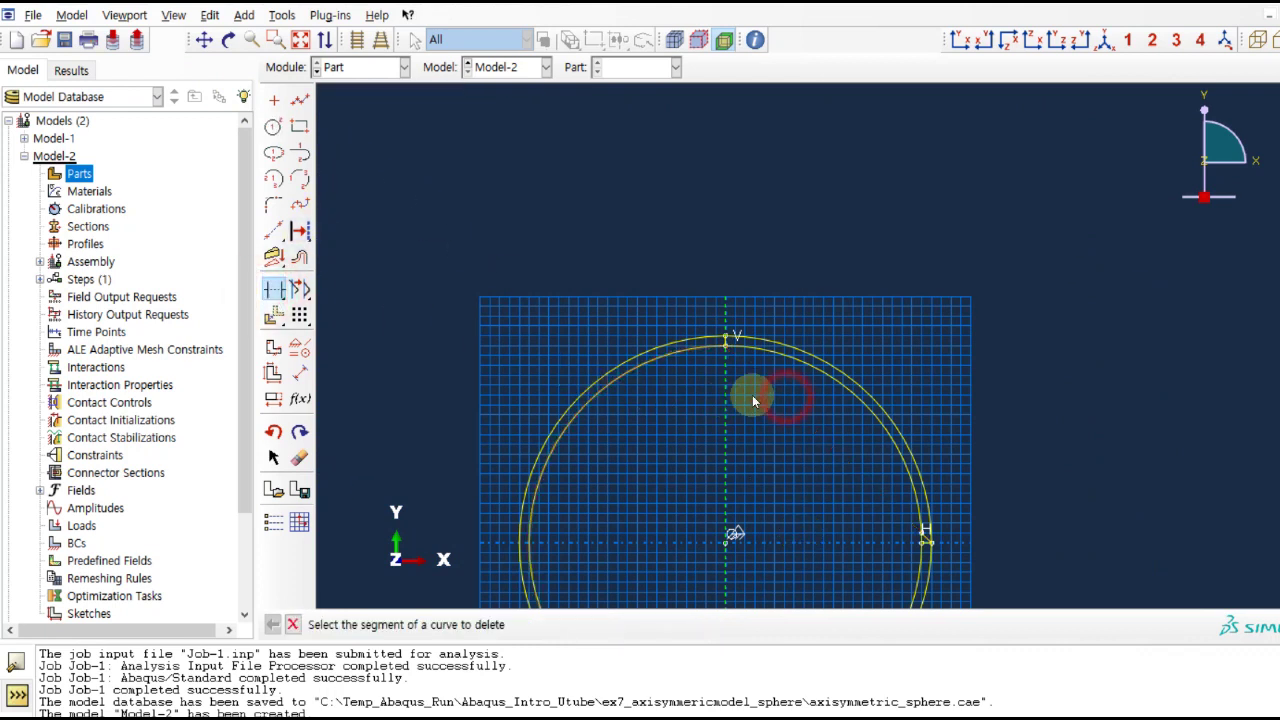
left_click(674, 369)
left_click(663, 346)
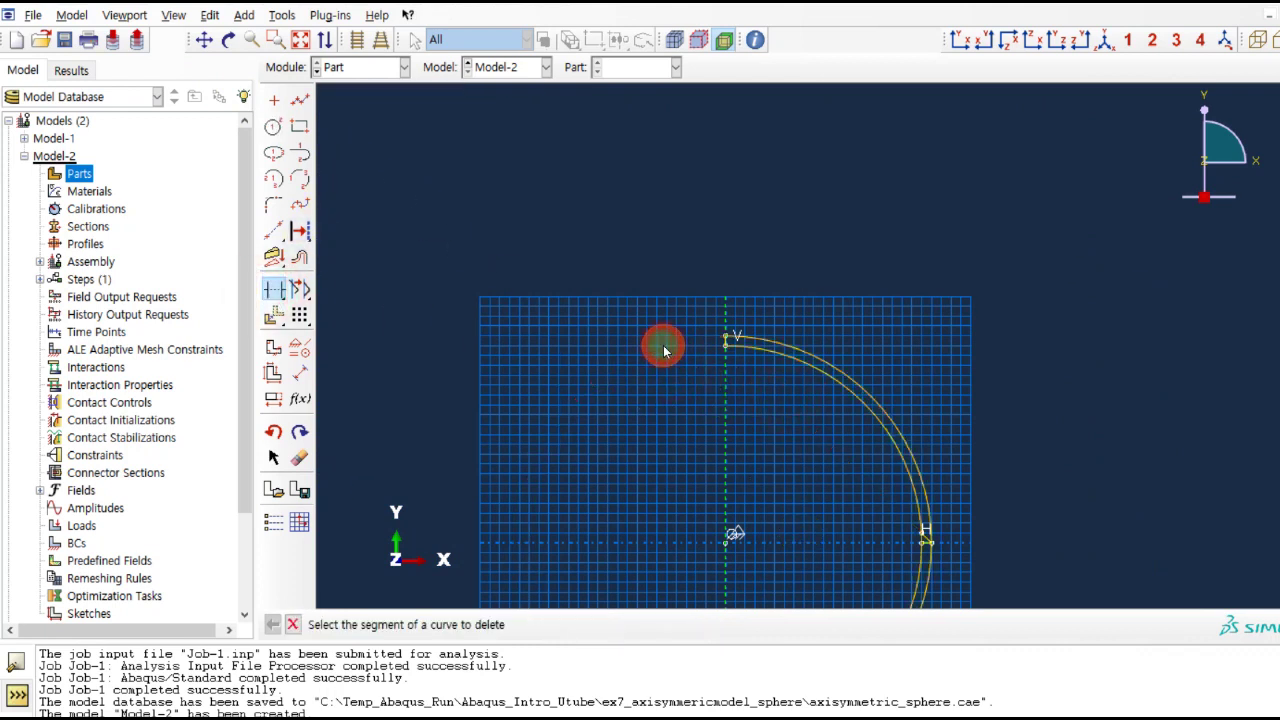
left_click(920, 590)
left_click(910, 586)
middle_click(481, 268)
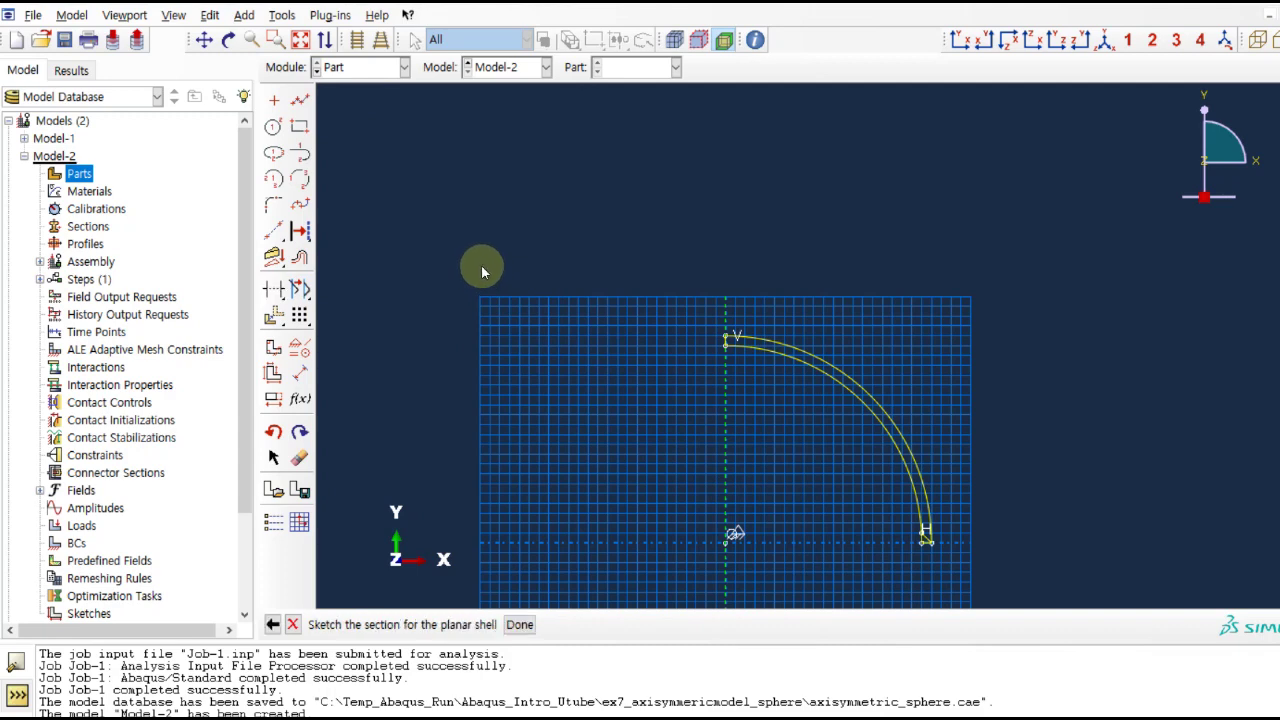
- Trim the leftover diagonal piece at the lower end of the quarter ring and finish the planar shell sketch
middle_click(481, 265)
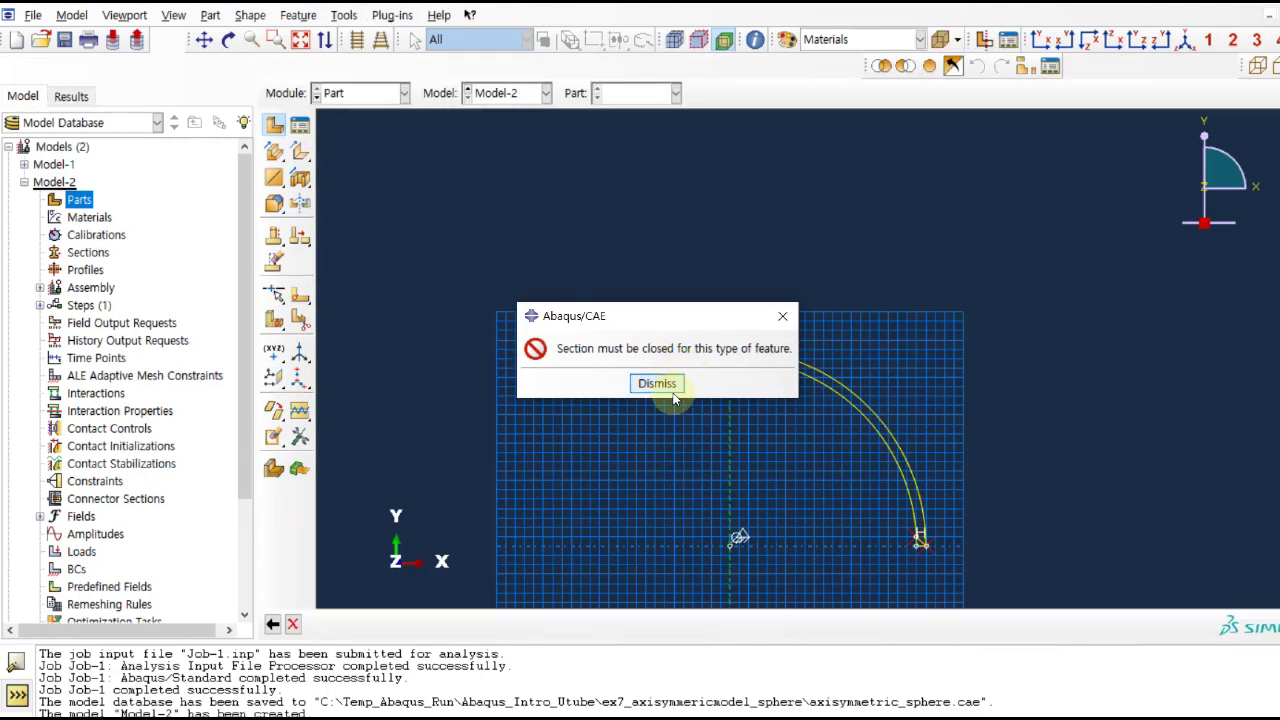
left_click(657, 384)
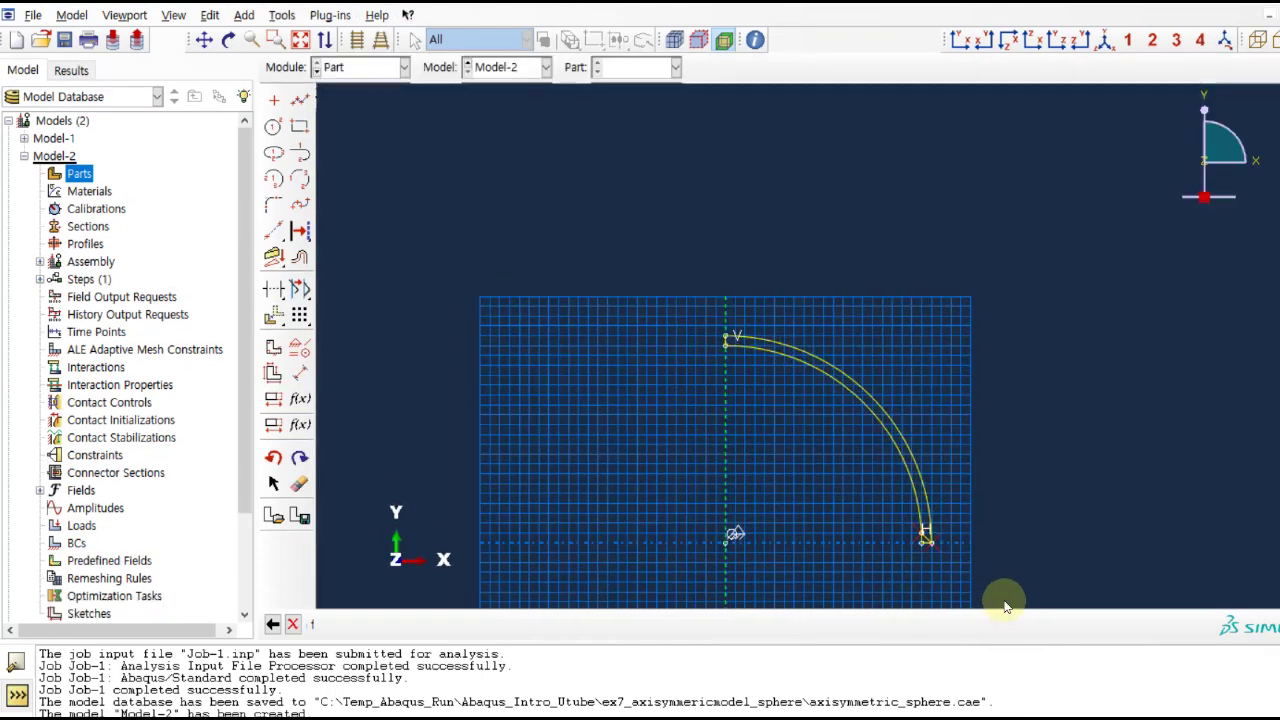
scroll(971, 551, "up", 5)
scroll(914, 528, "up", 3)
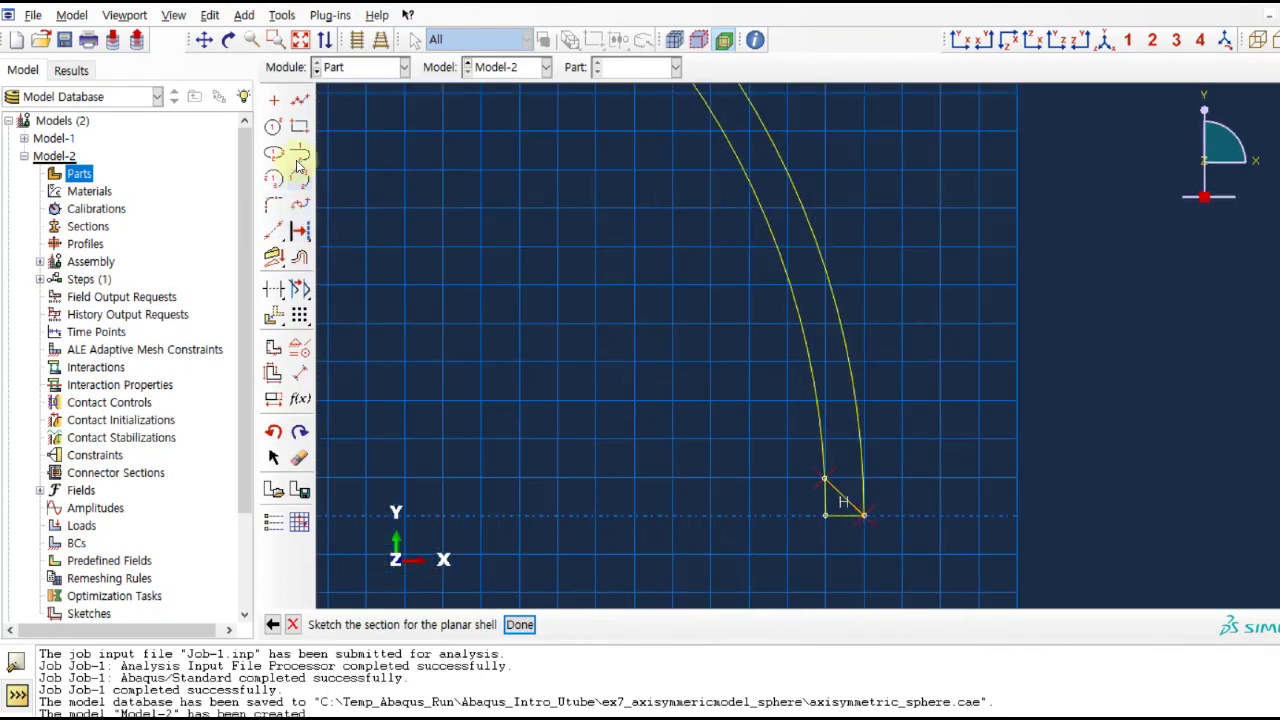
left_click(274, 289)
left_click(826, 497)
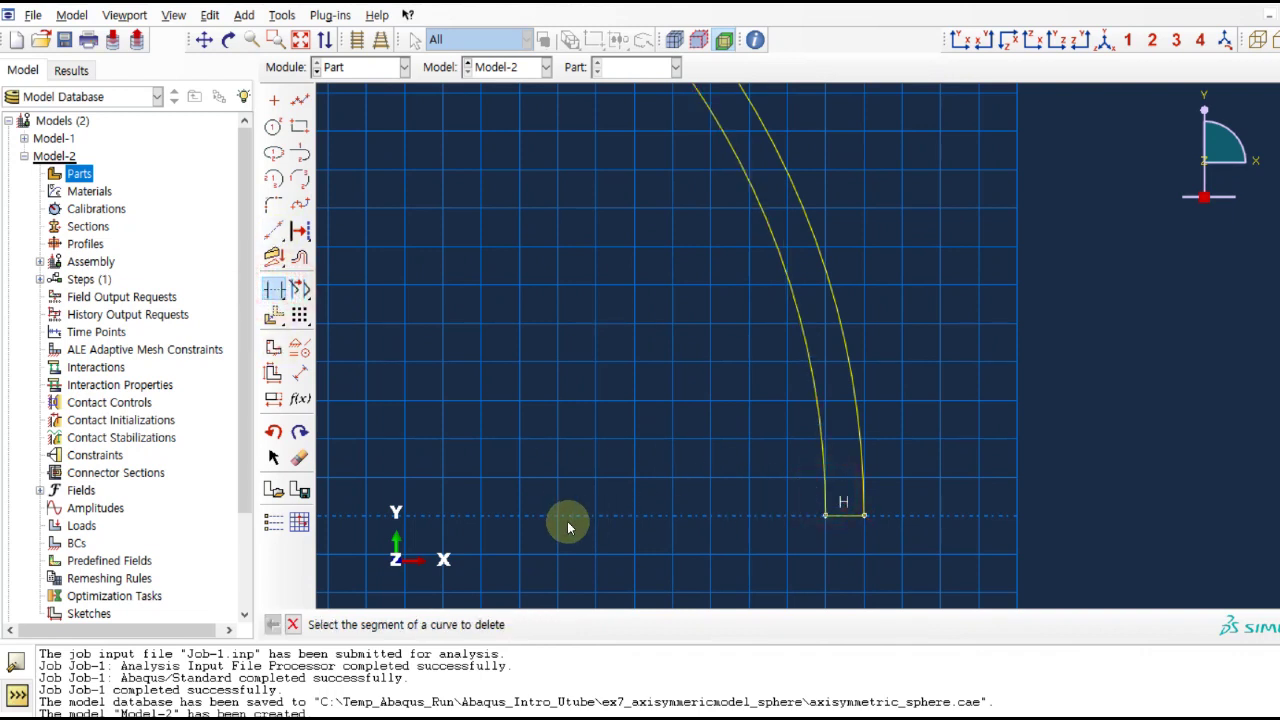
middle_click(519, 464)
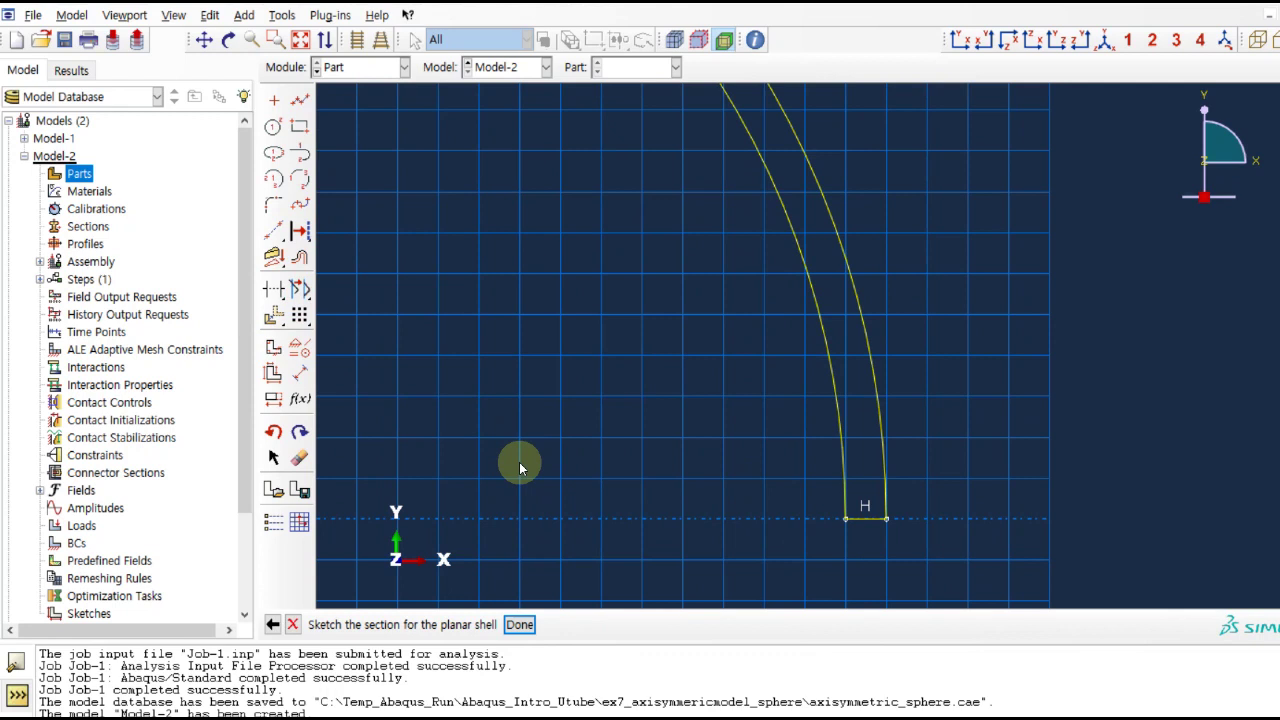
middle_click(519, 462)
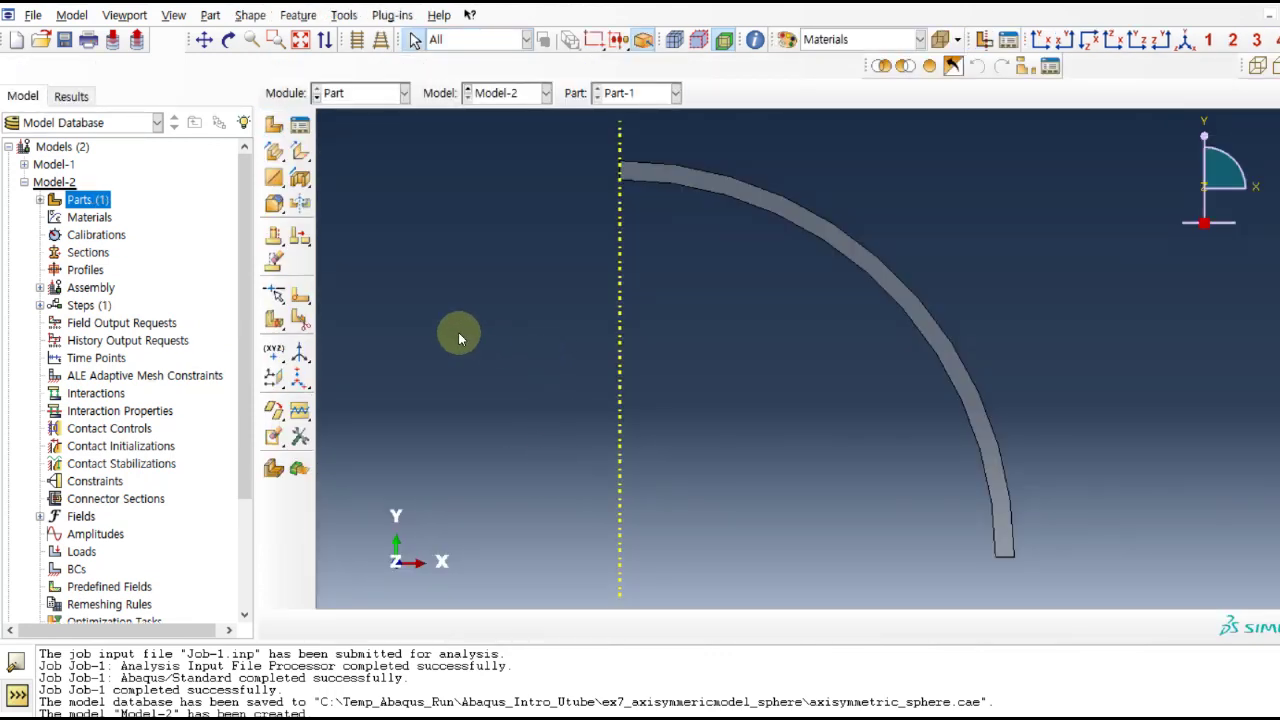
- In the Property module, start a material named Material-steel and add isotropic elastic behavior to it
left_click(345, 93)
left_click(358, 129)
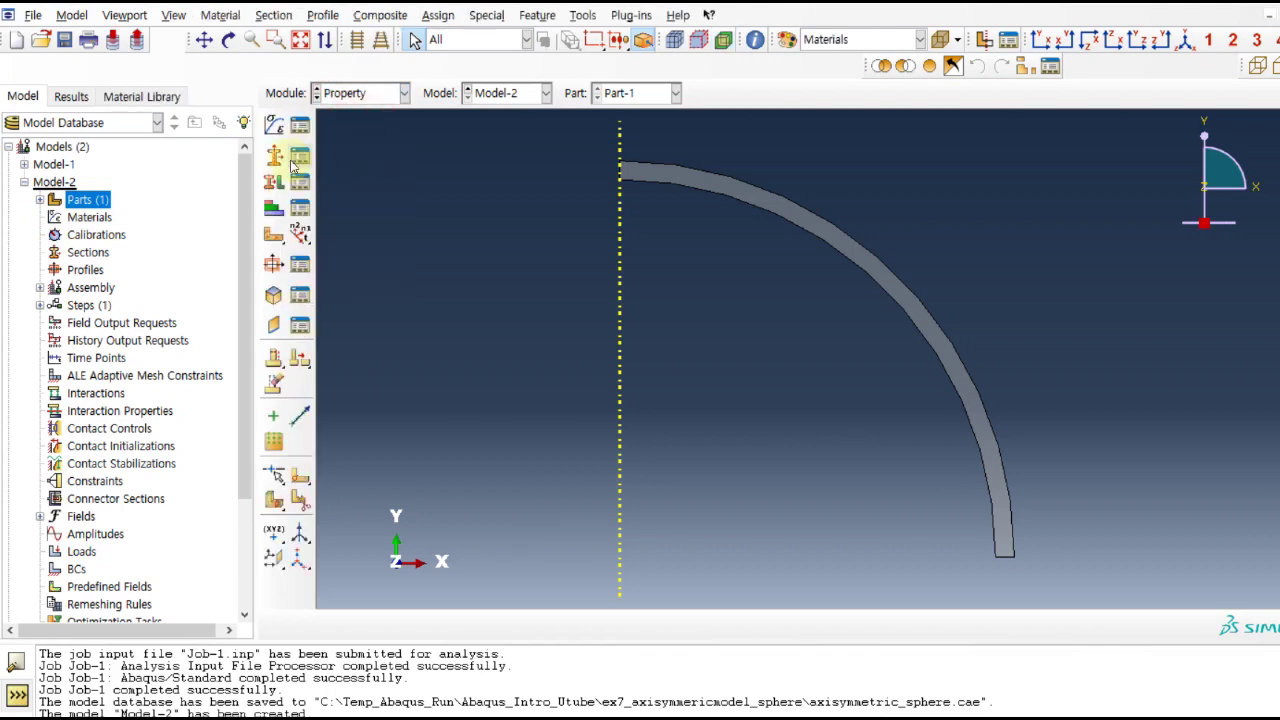
left_click(272, 125)
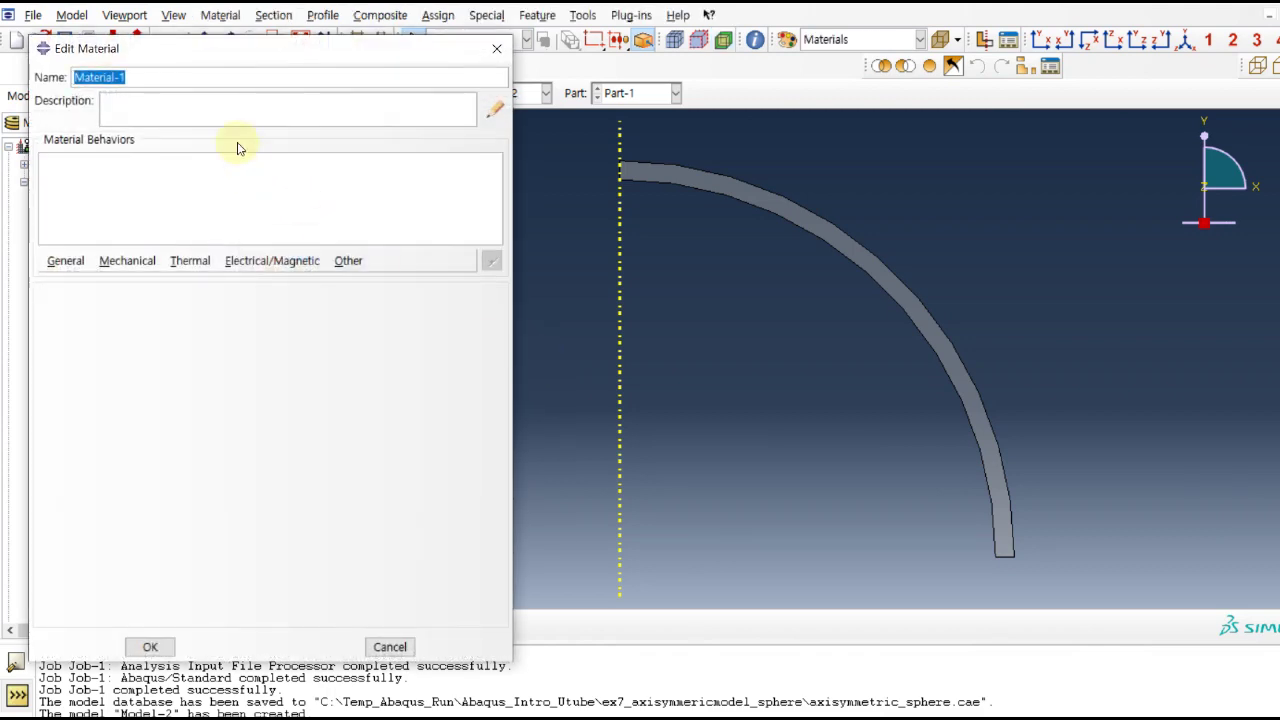
left_click(174, 75)
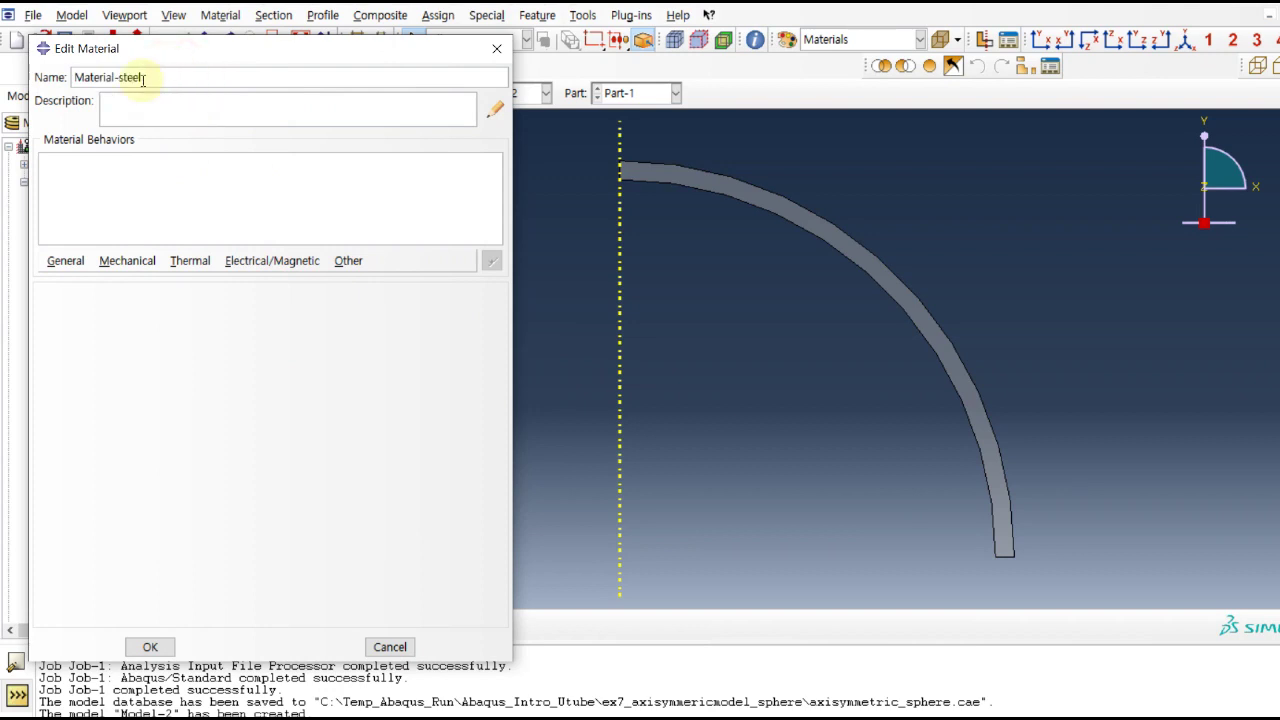
left_click(106, 260)
left_click(153, 281)
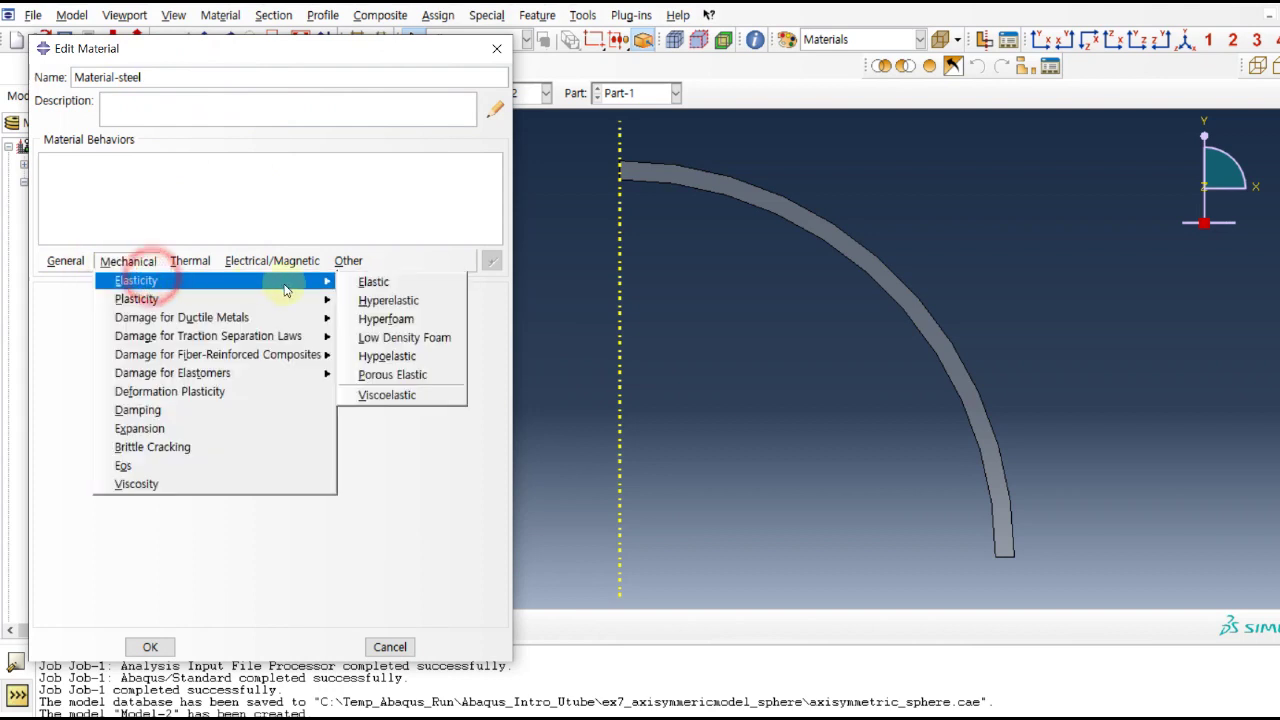
left_click(386, 287)
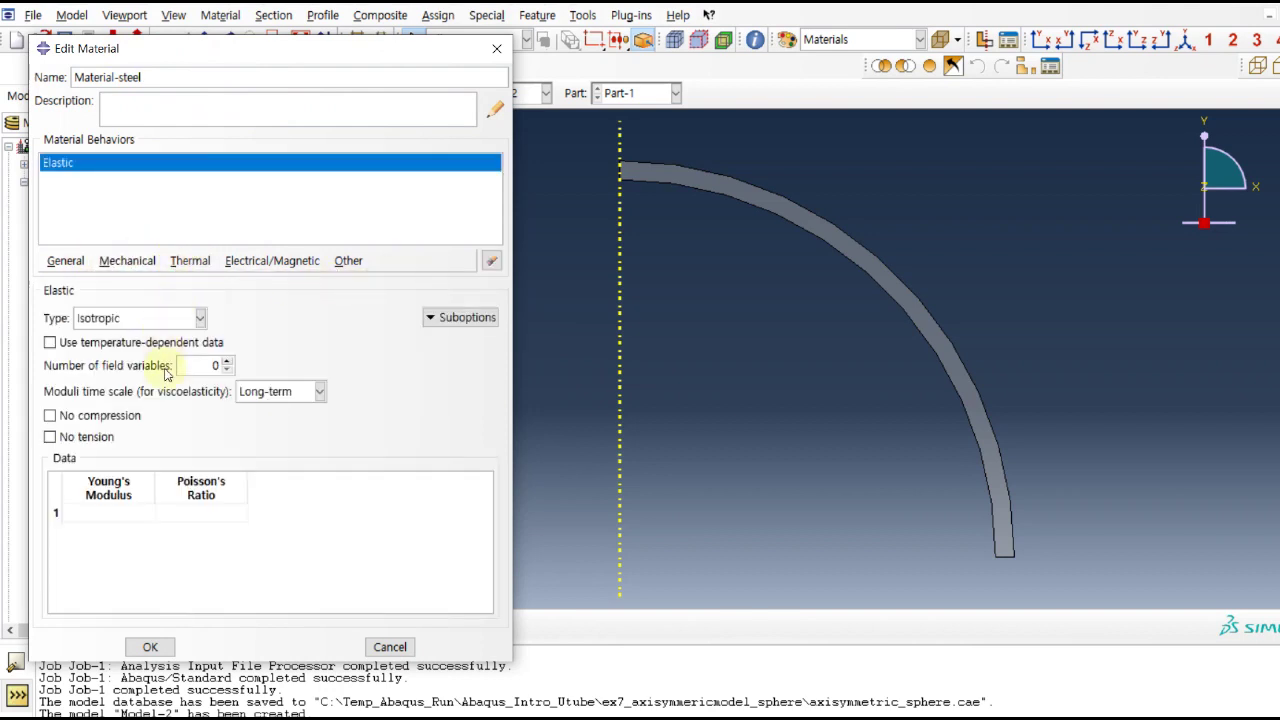
- Set the material's Young's modulus to 200000 and Poisson's ratio to 0.3, and save it
left_click(134, 511)
type("200")
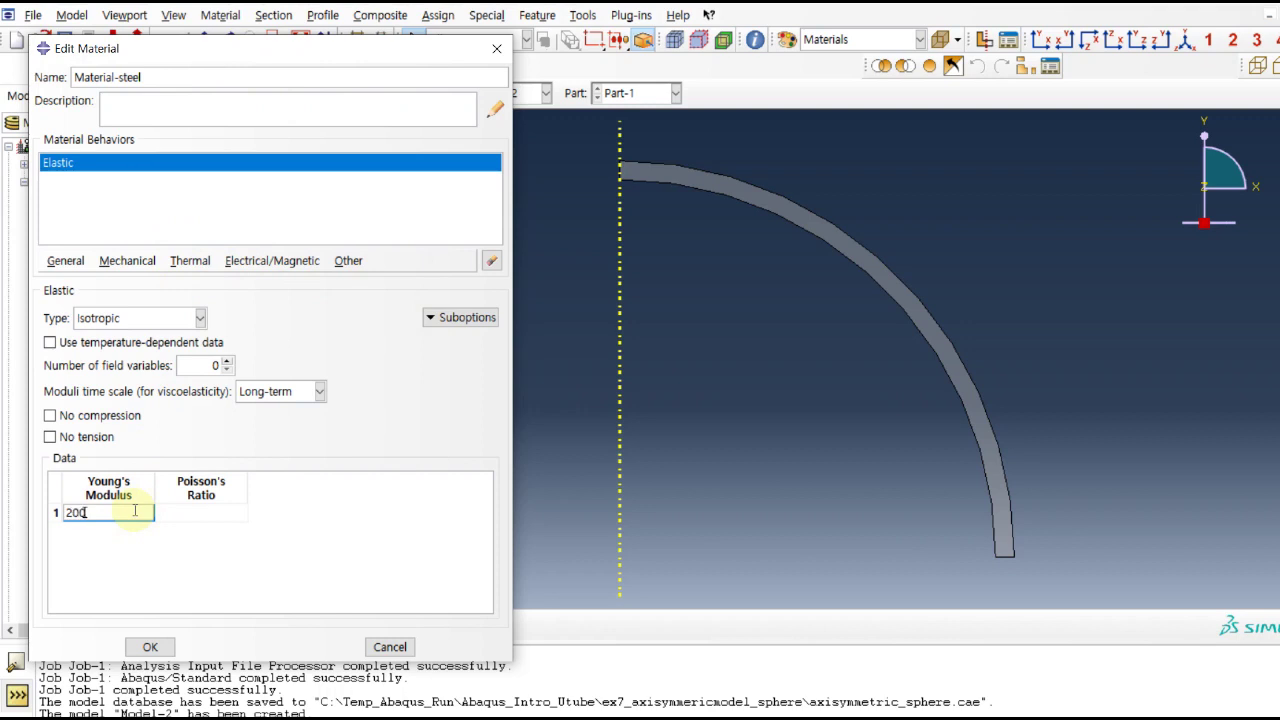
type("000")
left_click(195, 511)
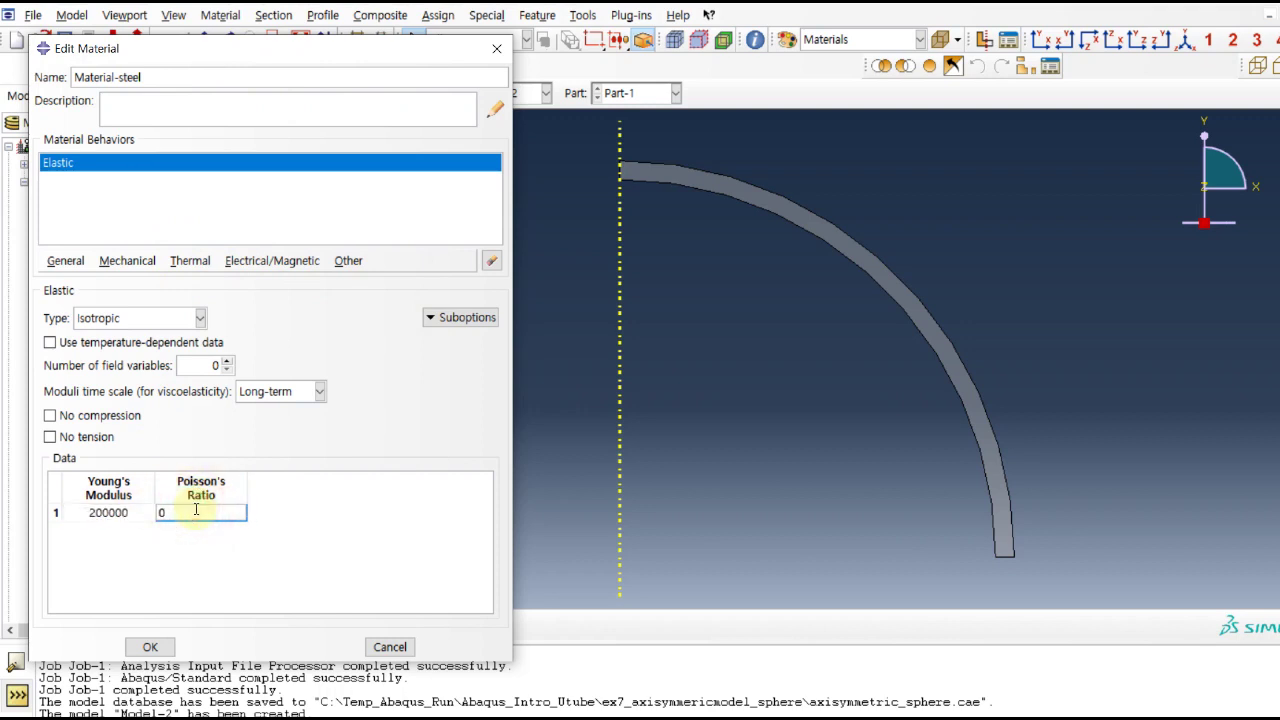
type("0.3")
left_click(150, 647)
- Create a solid homogeneous section named Section-steel using Material-steel, with plane stress/strain thickness enabled at 1
left_click(274, 157)
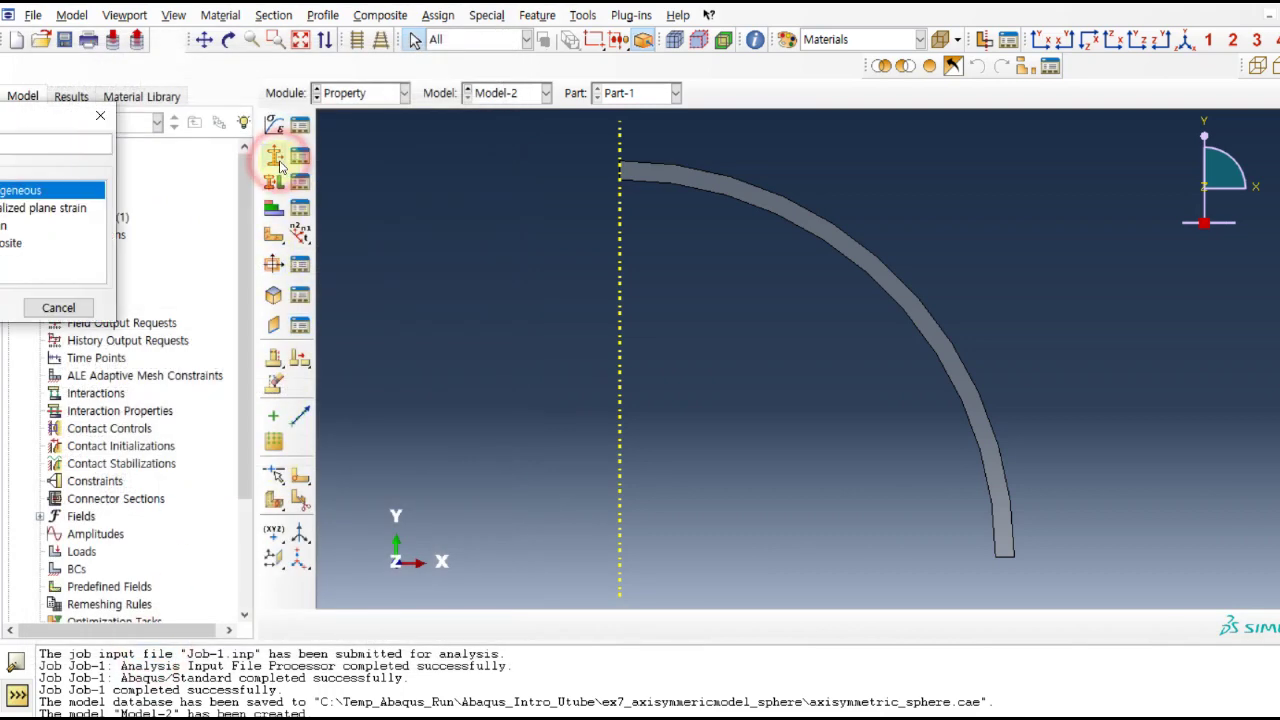
left_click_drag(22, 103, 230, 149)
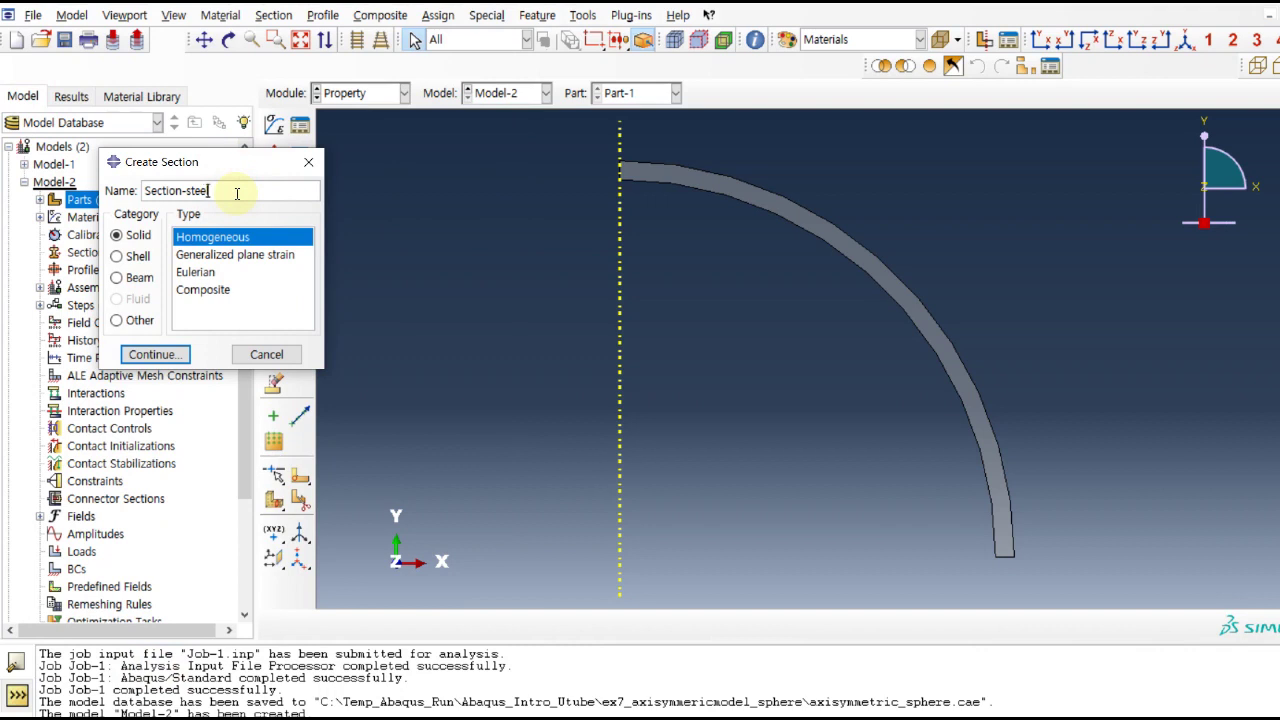
left_click(128, 353)
left_click_drag(30, 142, 279, 158)
left_click(214, 263)
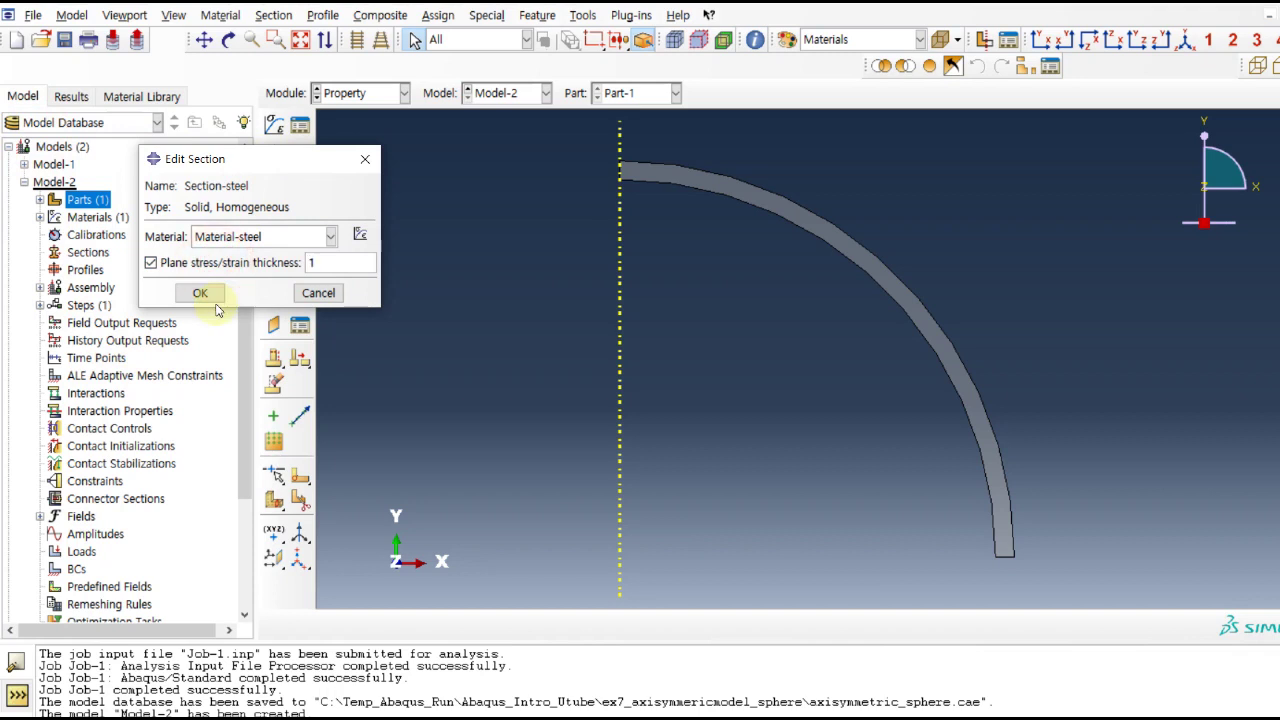
left_click(197, 294)
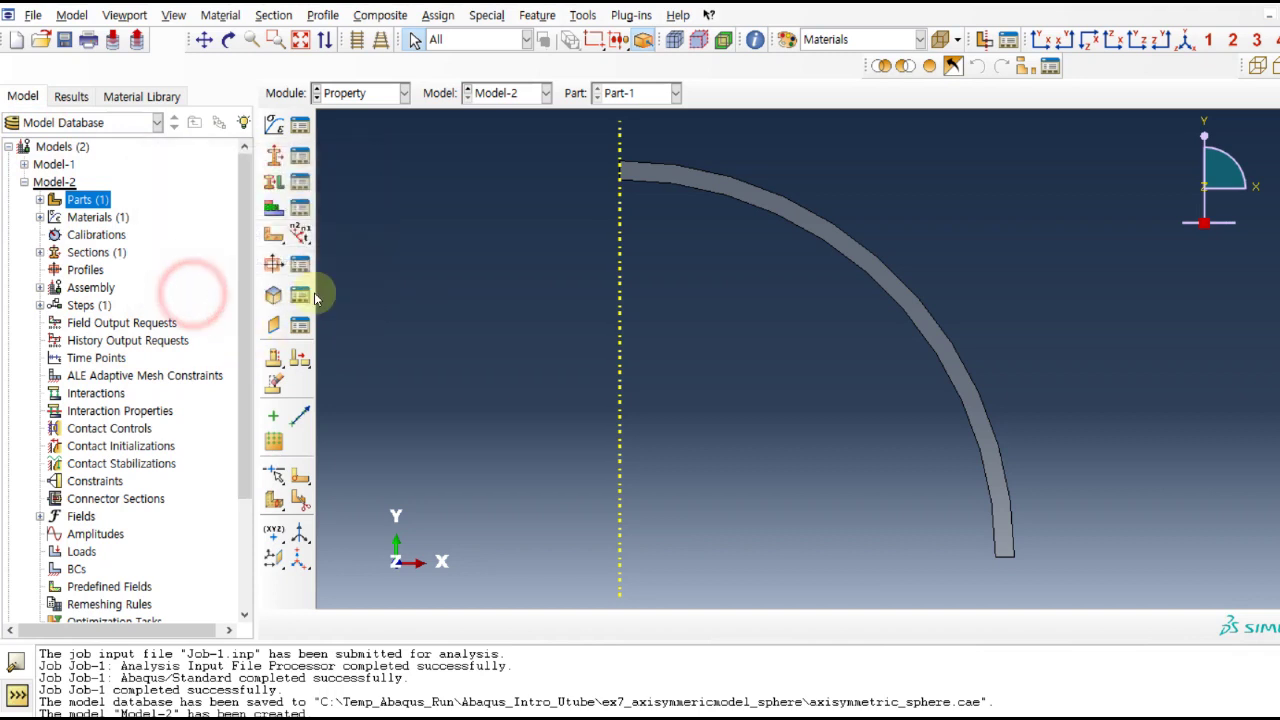
- Assign Section-steel to the whole quarter-ring face as Set-1, taking the thickness from the section
left_click(270, 185)
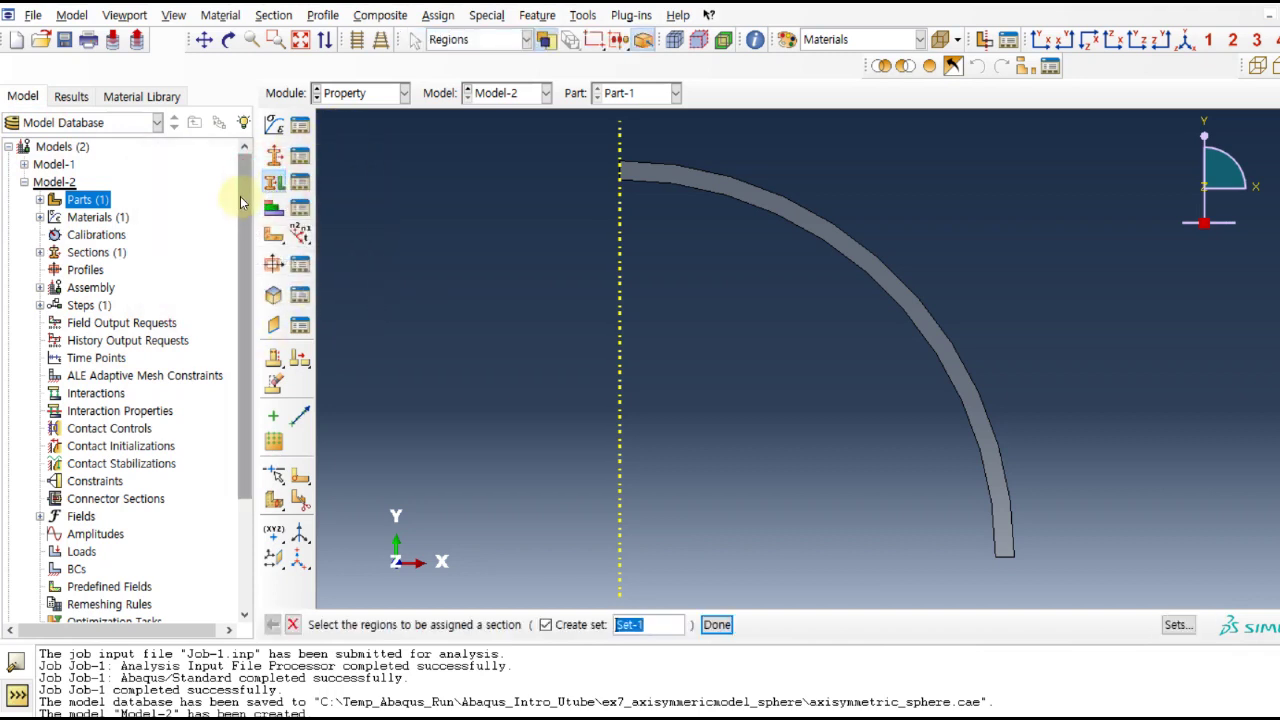
left_click(913, 316)
left_click(716, 624)
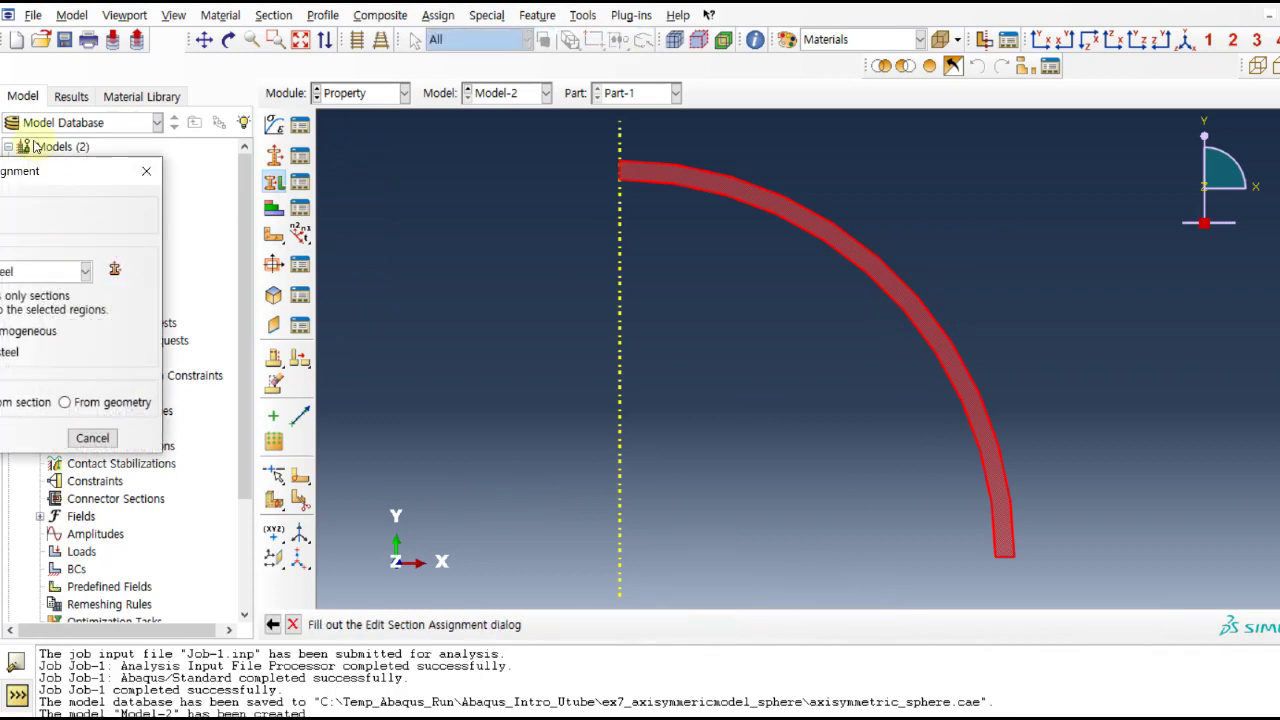
left_click_drag(58, 171, 225, 154)
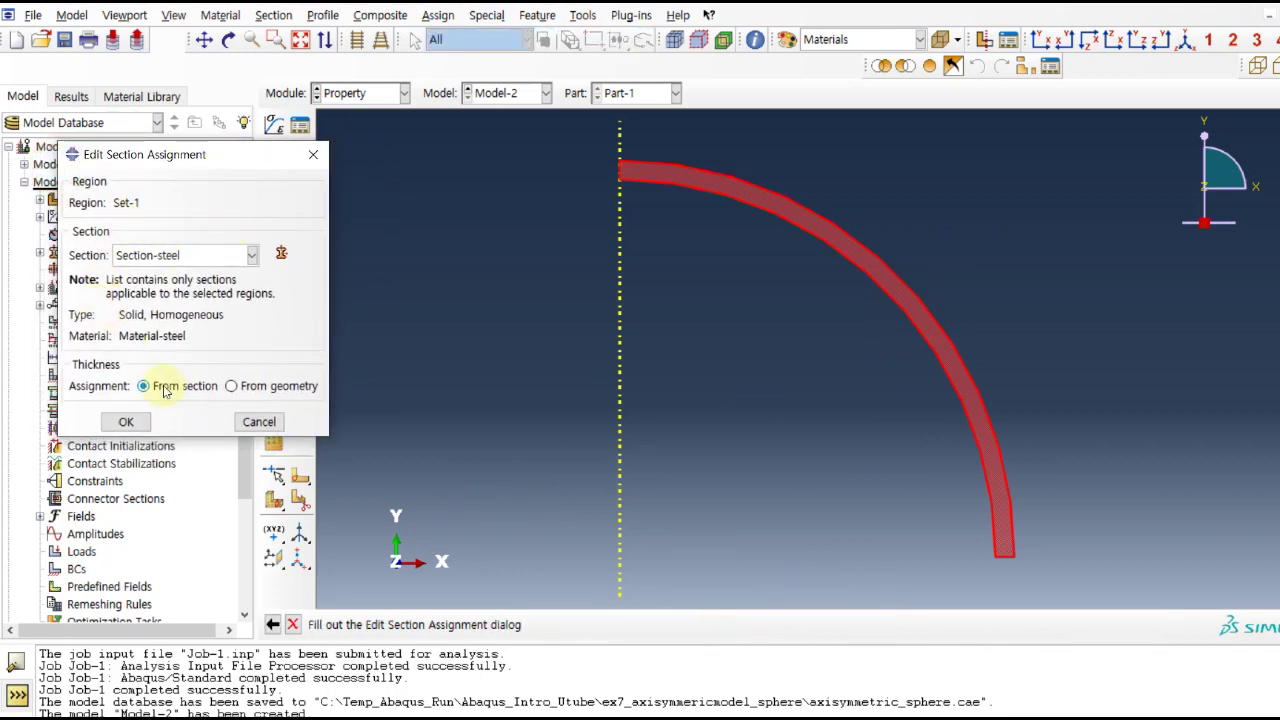
left_click(126, 421)
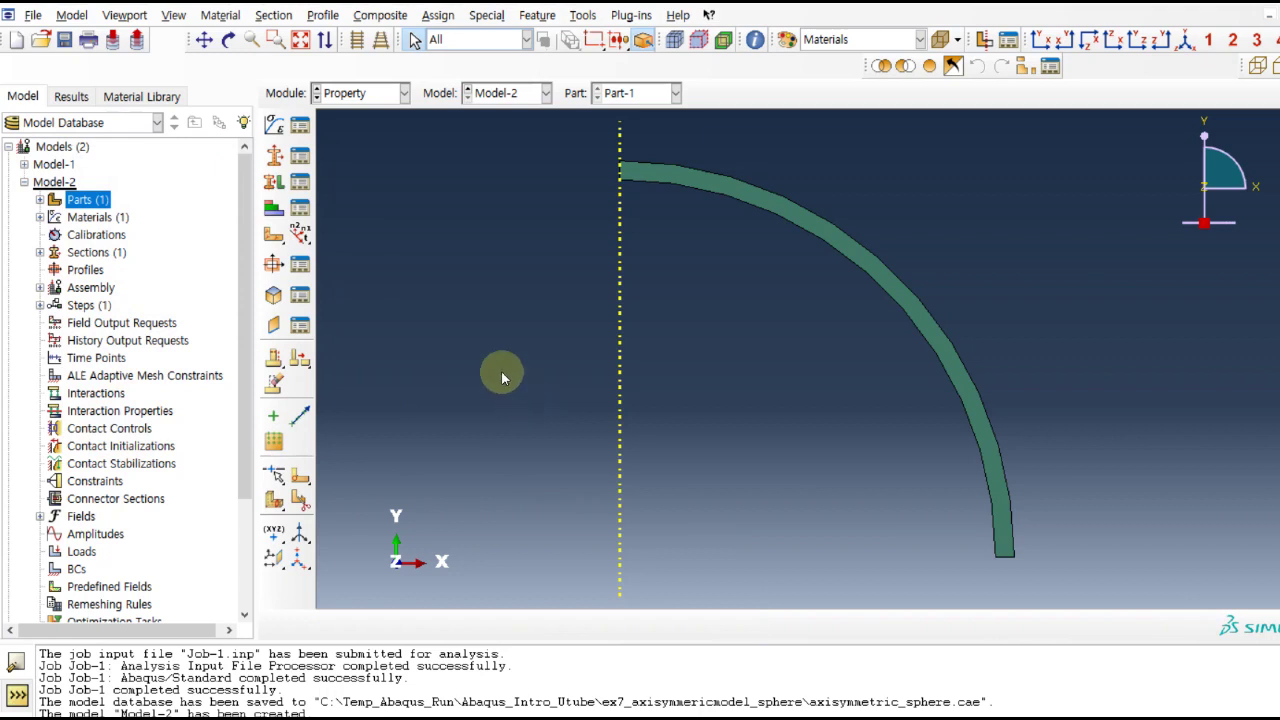
- In the Assembly module, create a dependent instance of Part-1
left_click(360, 93)
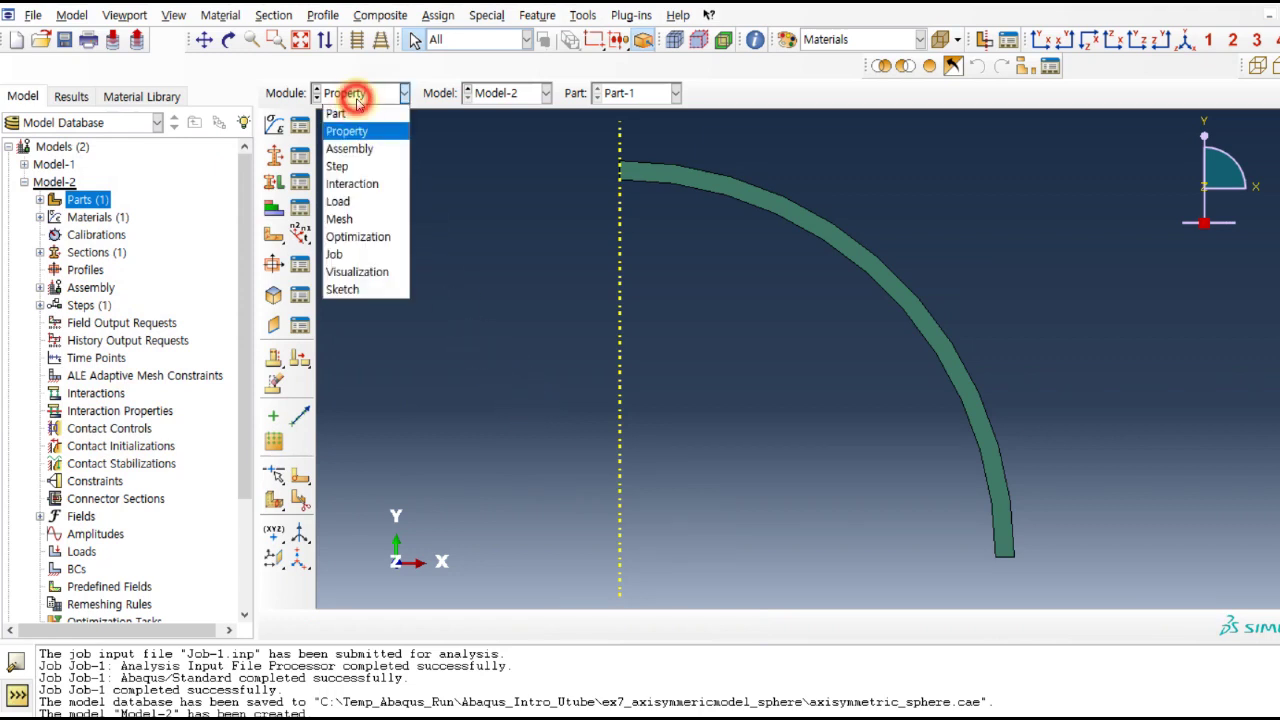
left_click(368, 148)
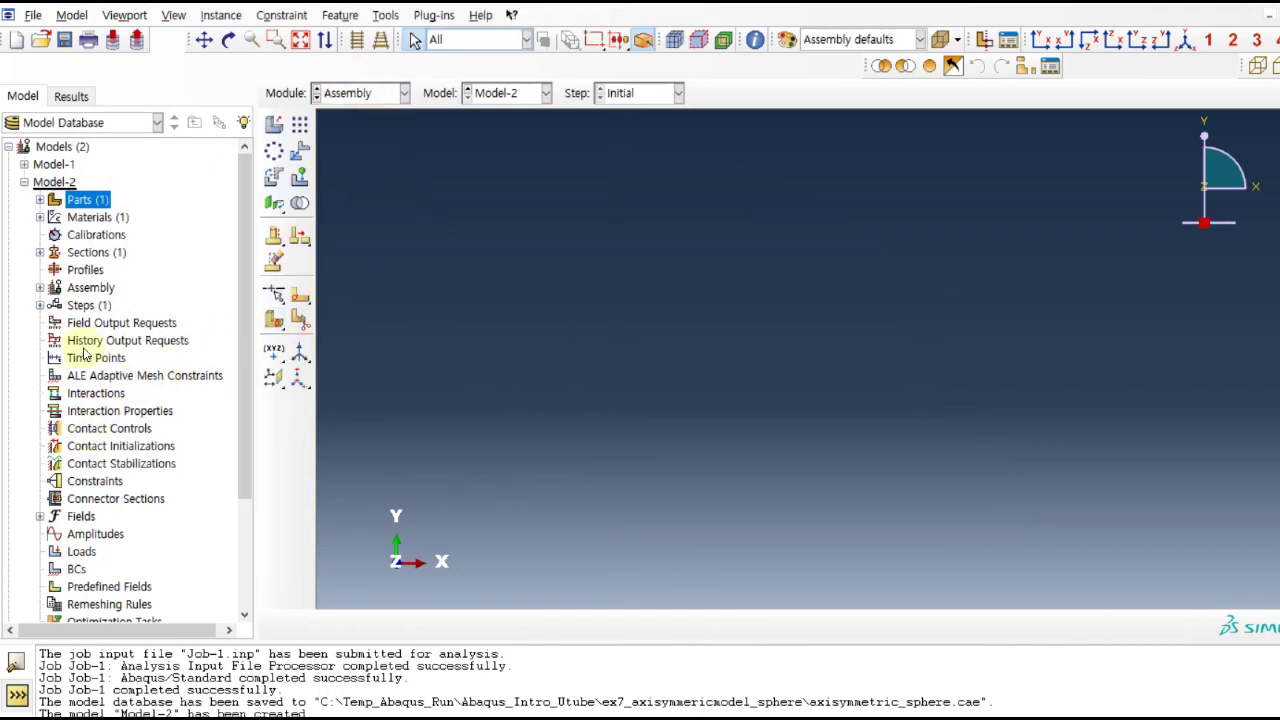
left_click(82, 288)
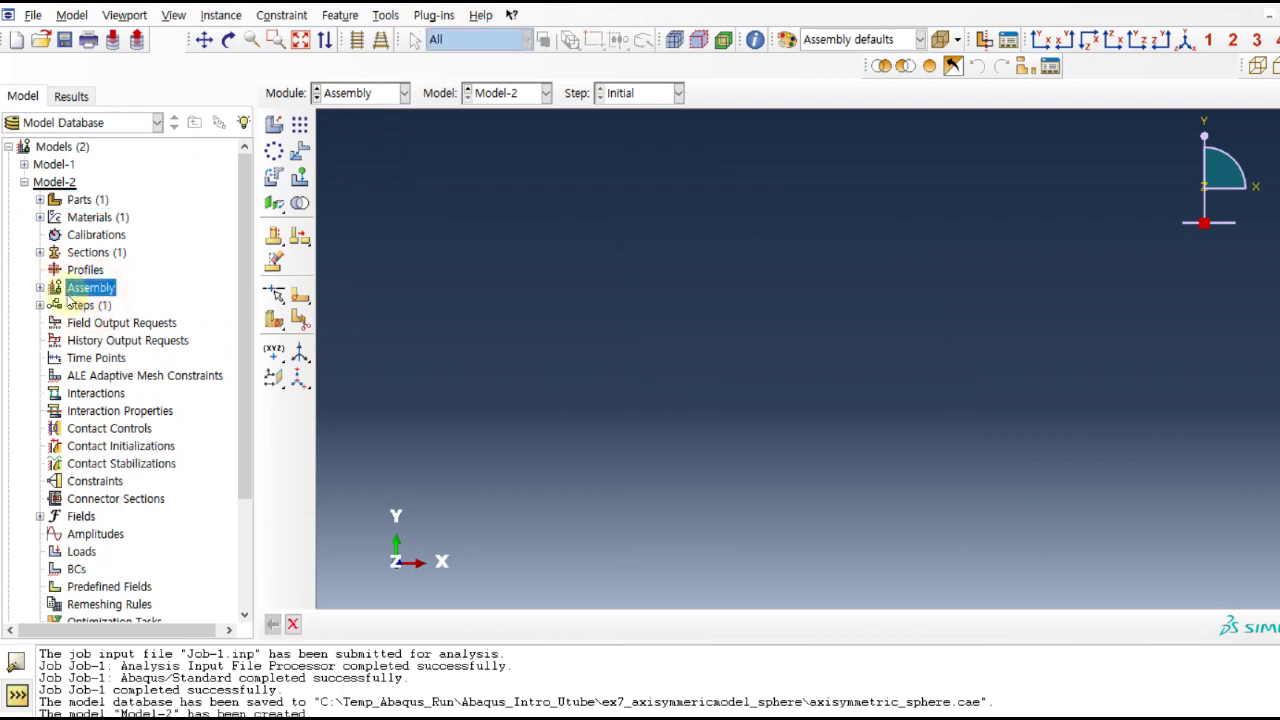
left_click(40, 289)
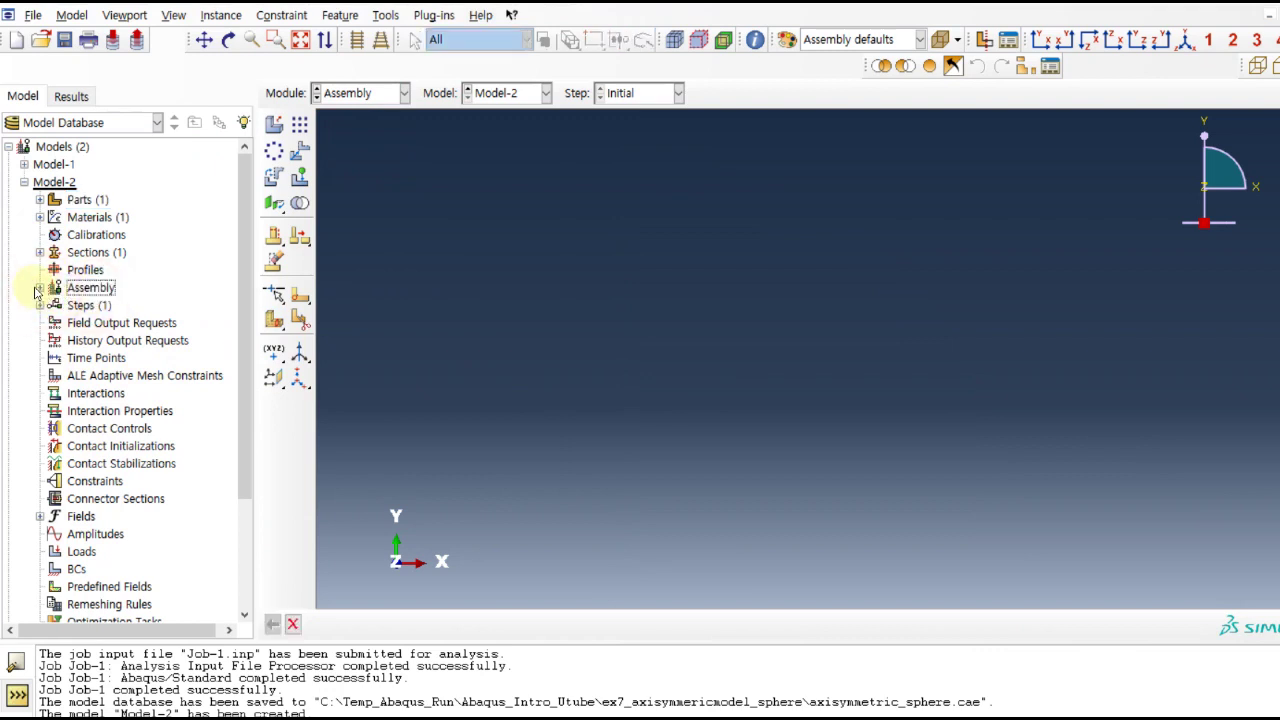
double_click(104, 307)
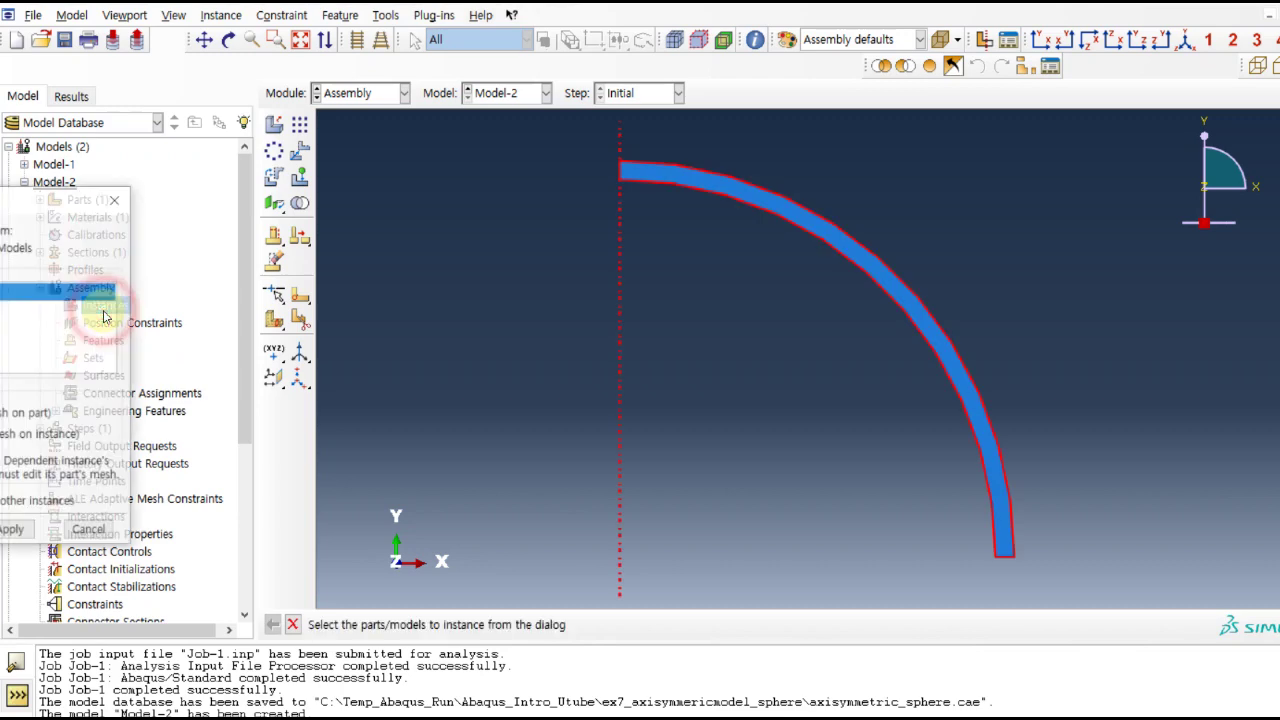
left_click_drag(55, 200, 314, 190)
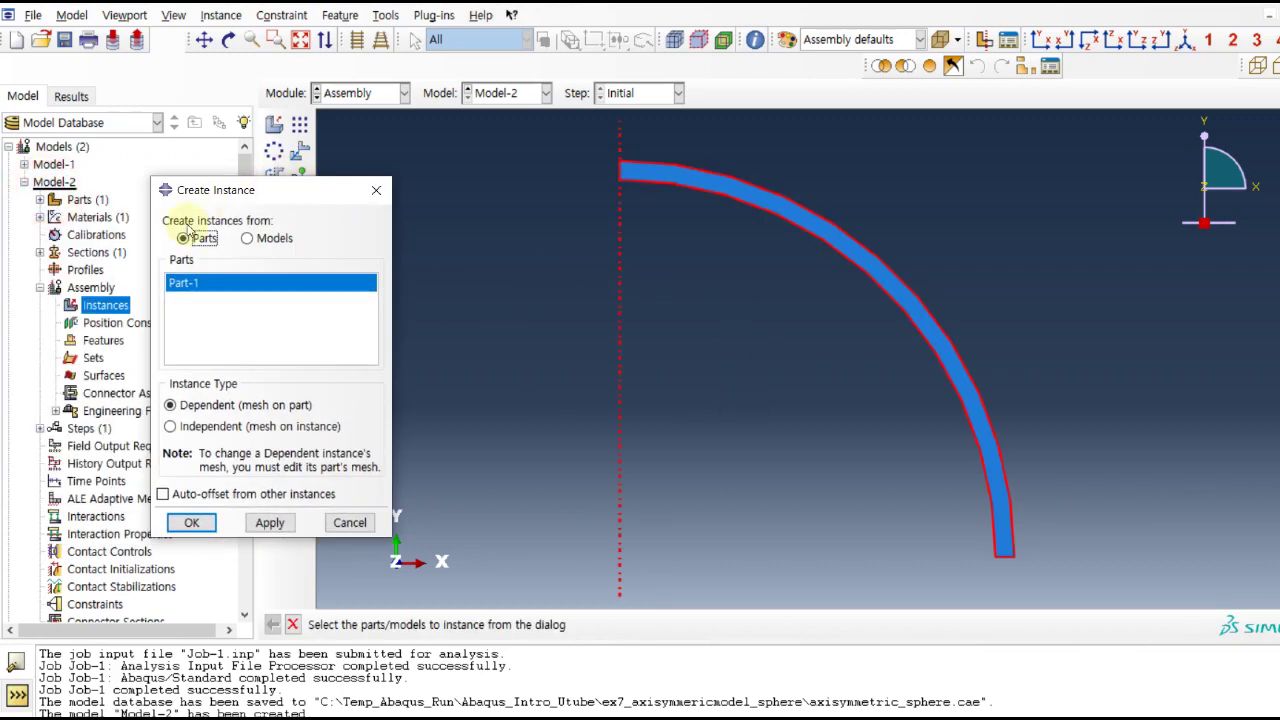
left_click(200, 524)
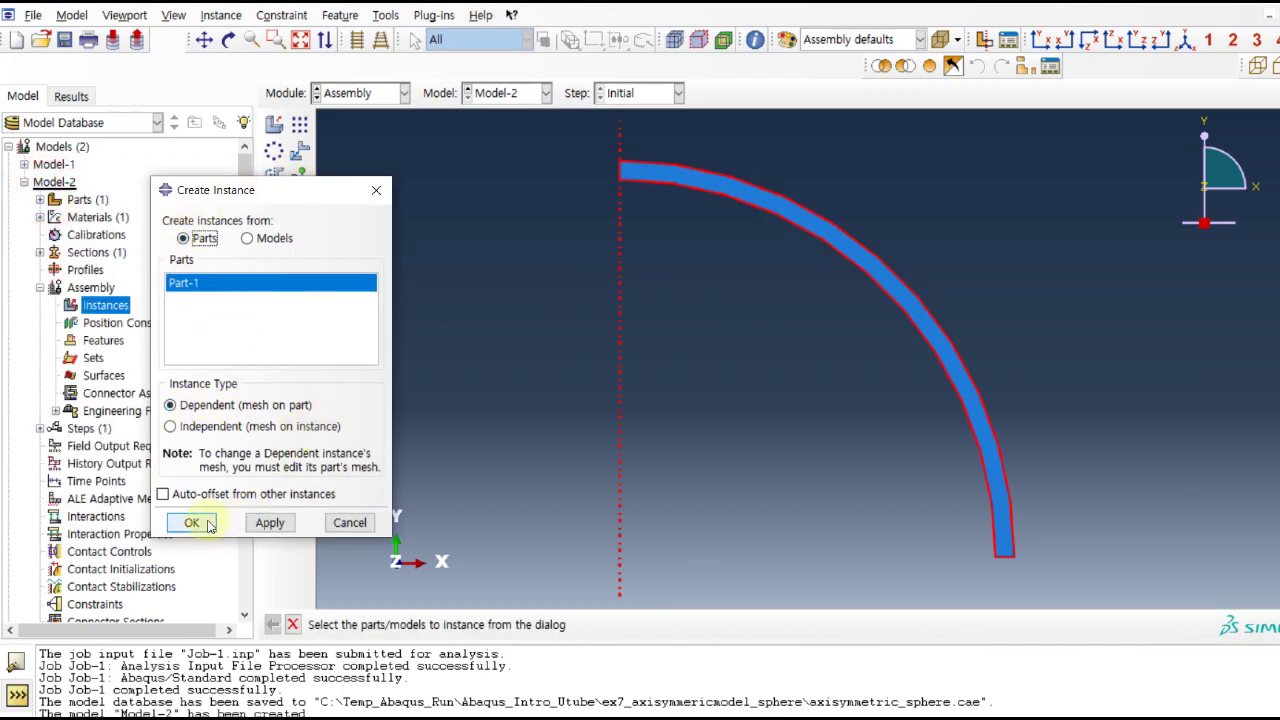
- In the Step module, create a Static, General step named Step-1 after Initial and turn on Nlgeom
left_click(350, 93)
left_click(369, 166)
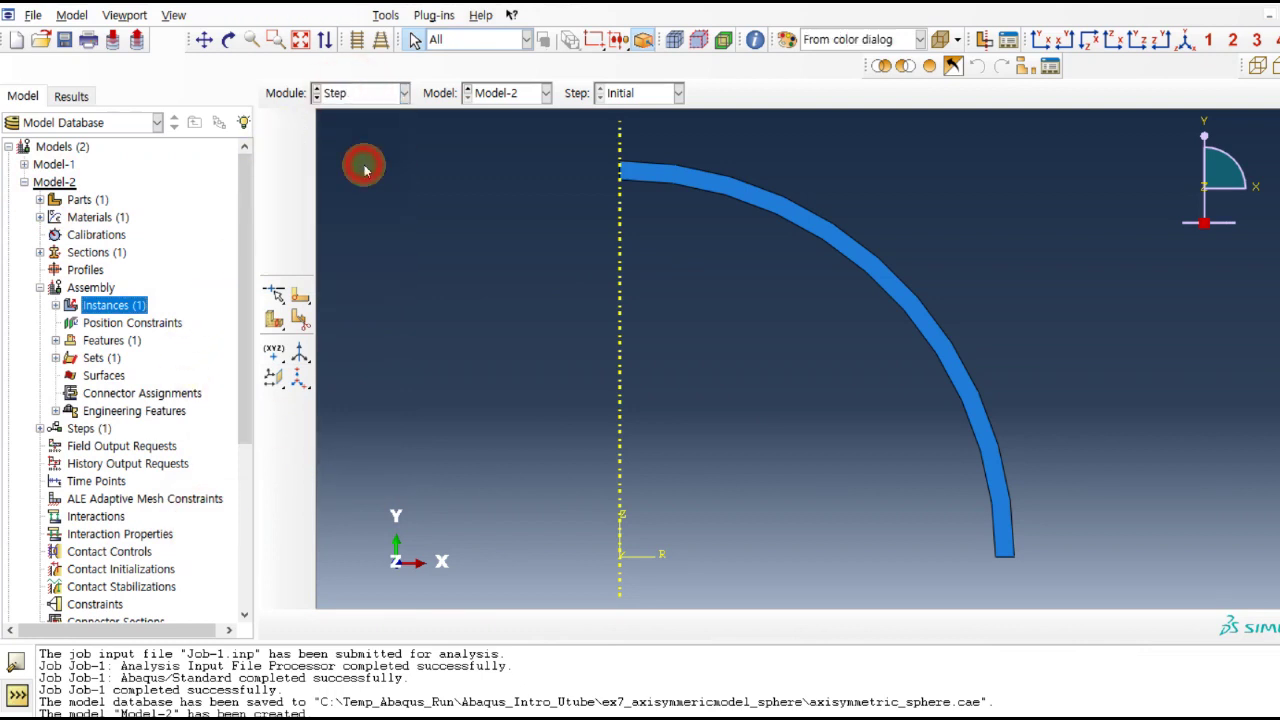
left_click(40, 428)
double_click(82, 428)
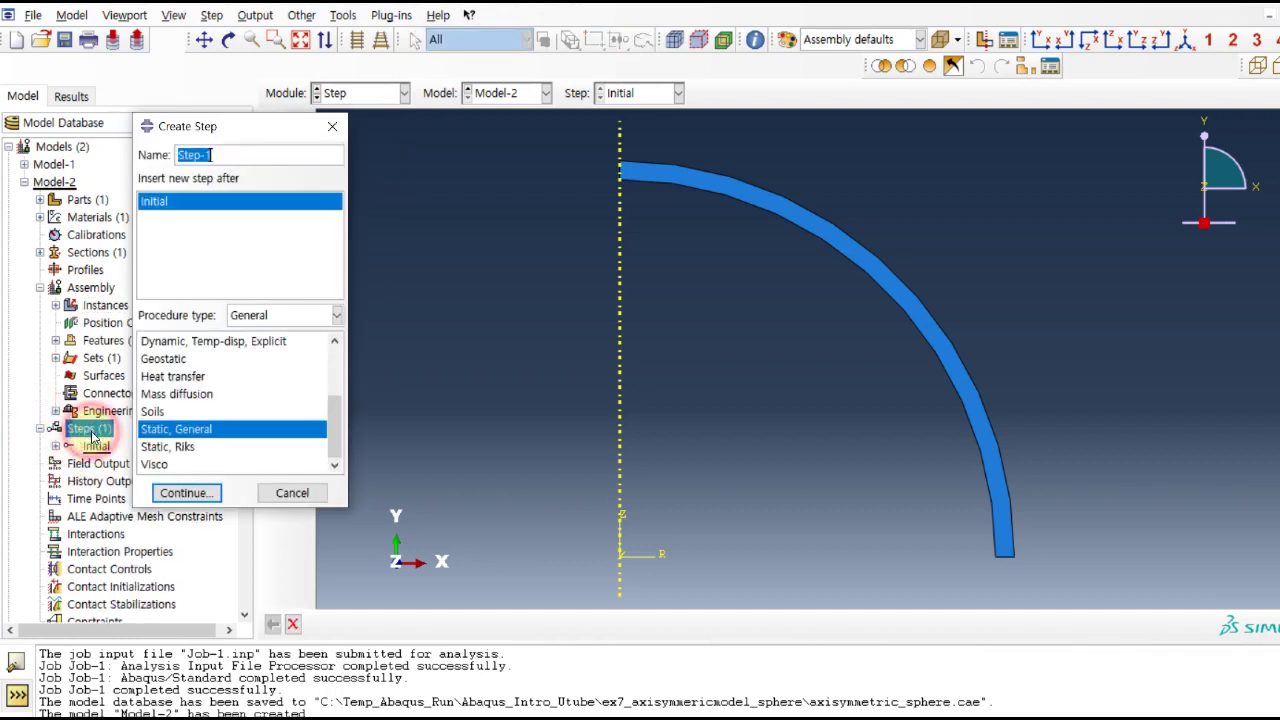
left_click(200, 494)
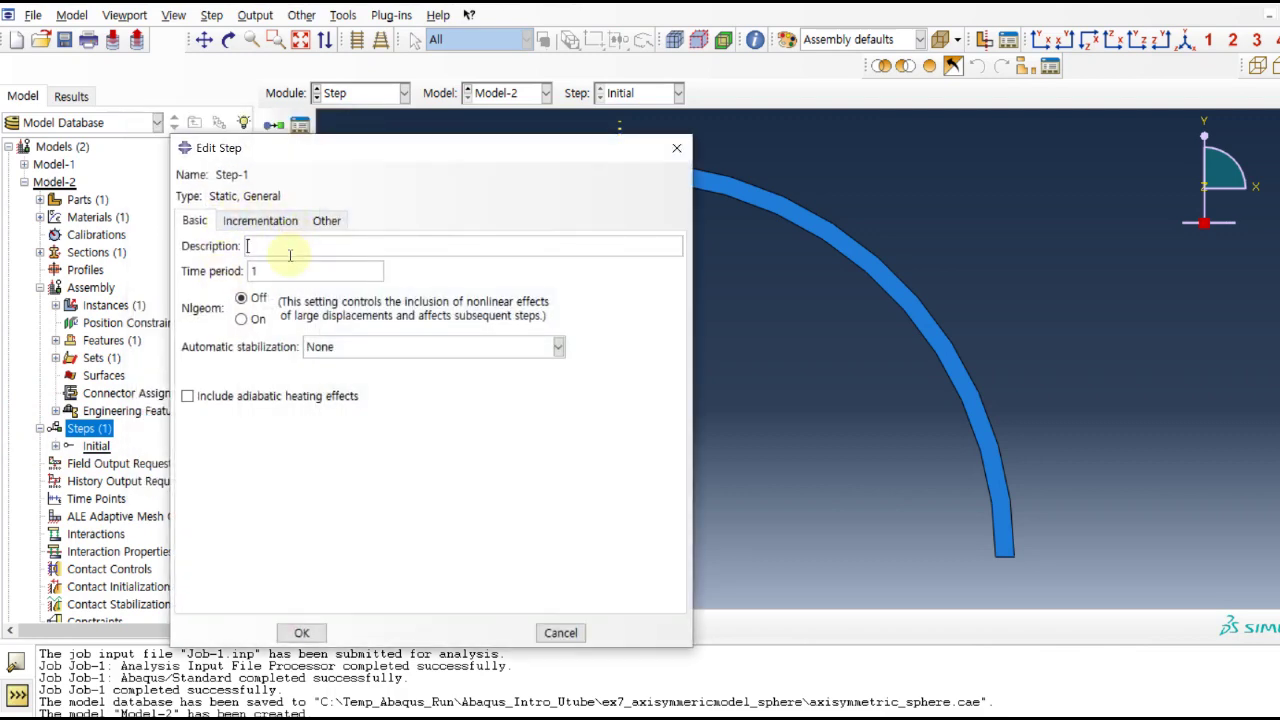
left_click(252, 319)
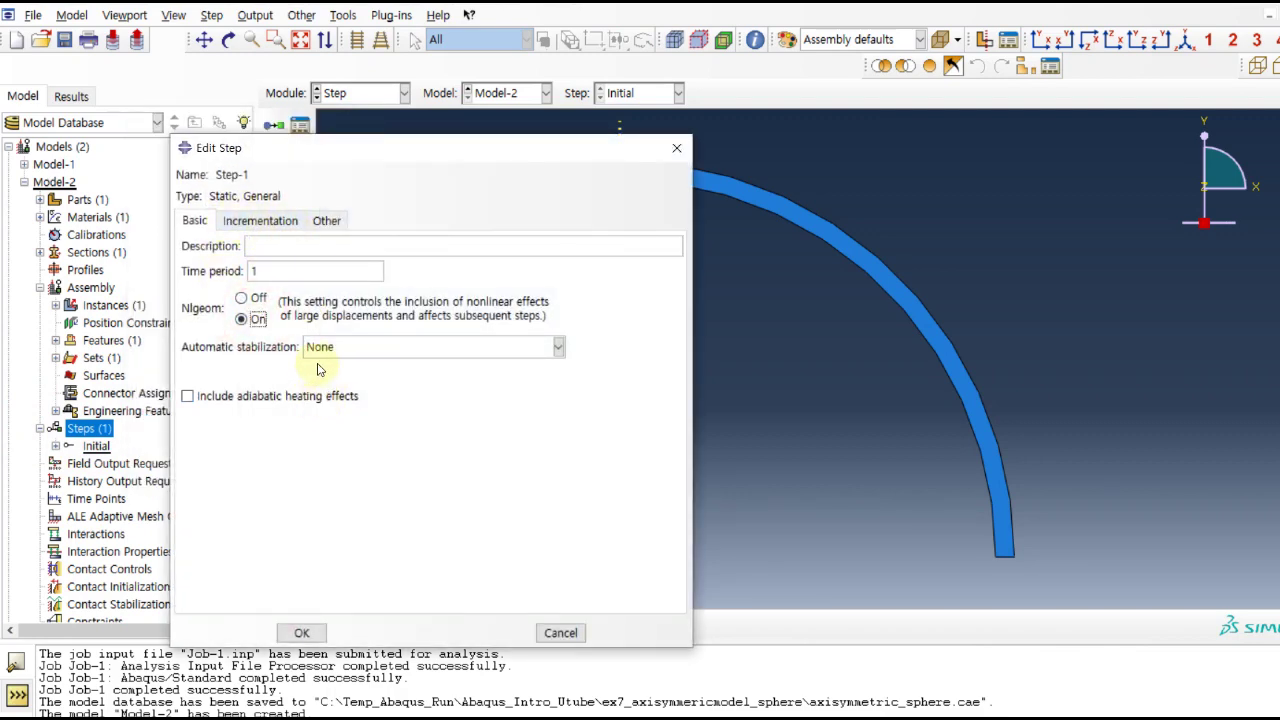
- Set Step-1's maximum number of increments to 1000, initial increment size to 0.1 and minimum to 1E-010, and save the step
left_click(260, 220)
left_click(385, 267)
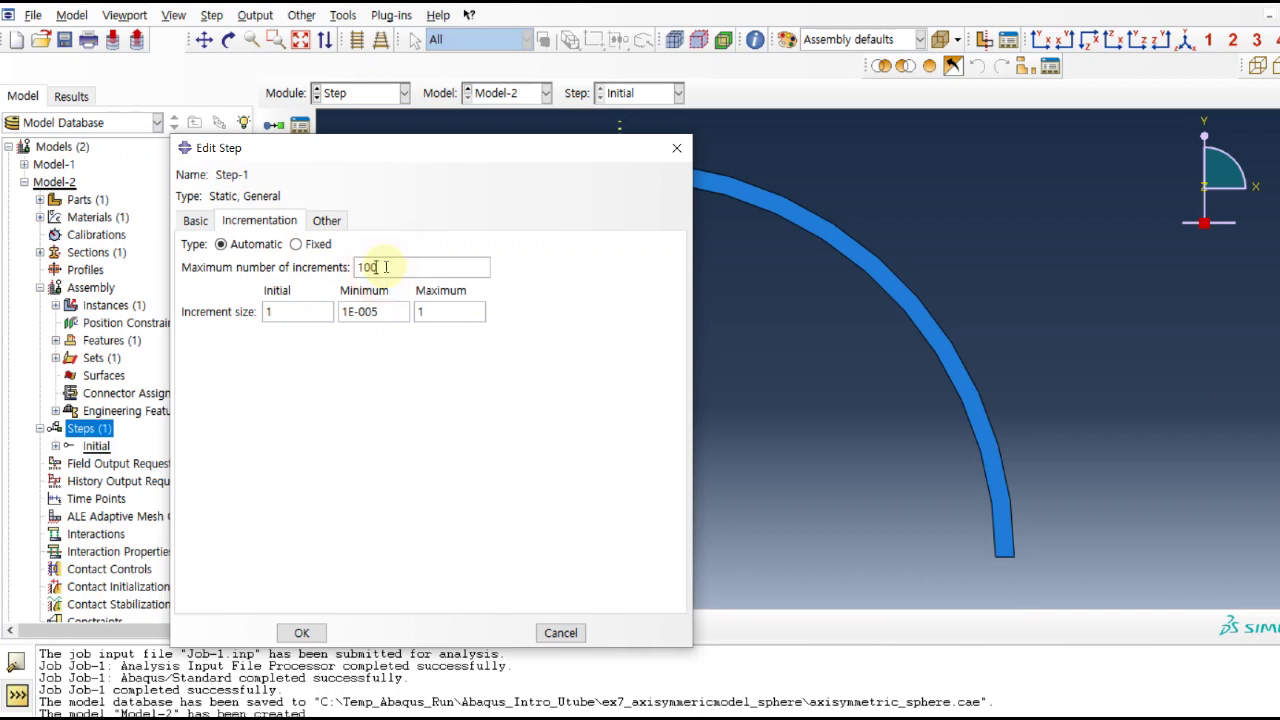
double_click(277, 312)
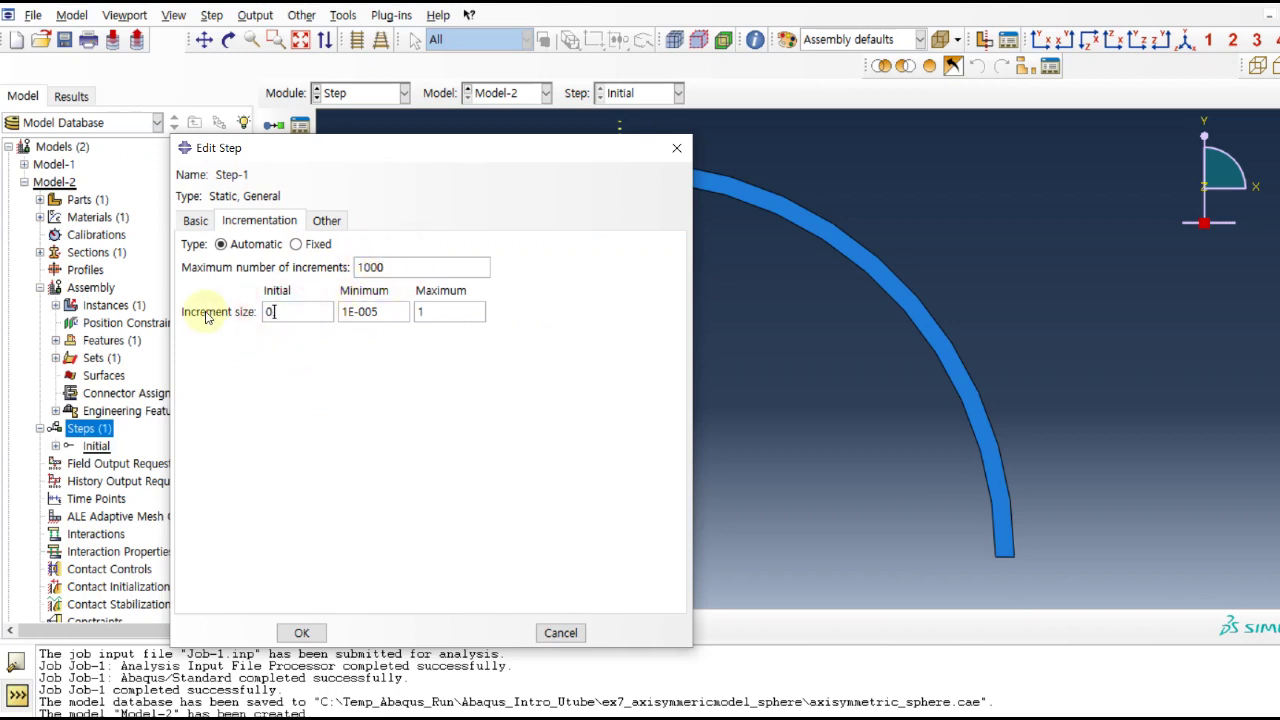
left_click(376, 311)
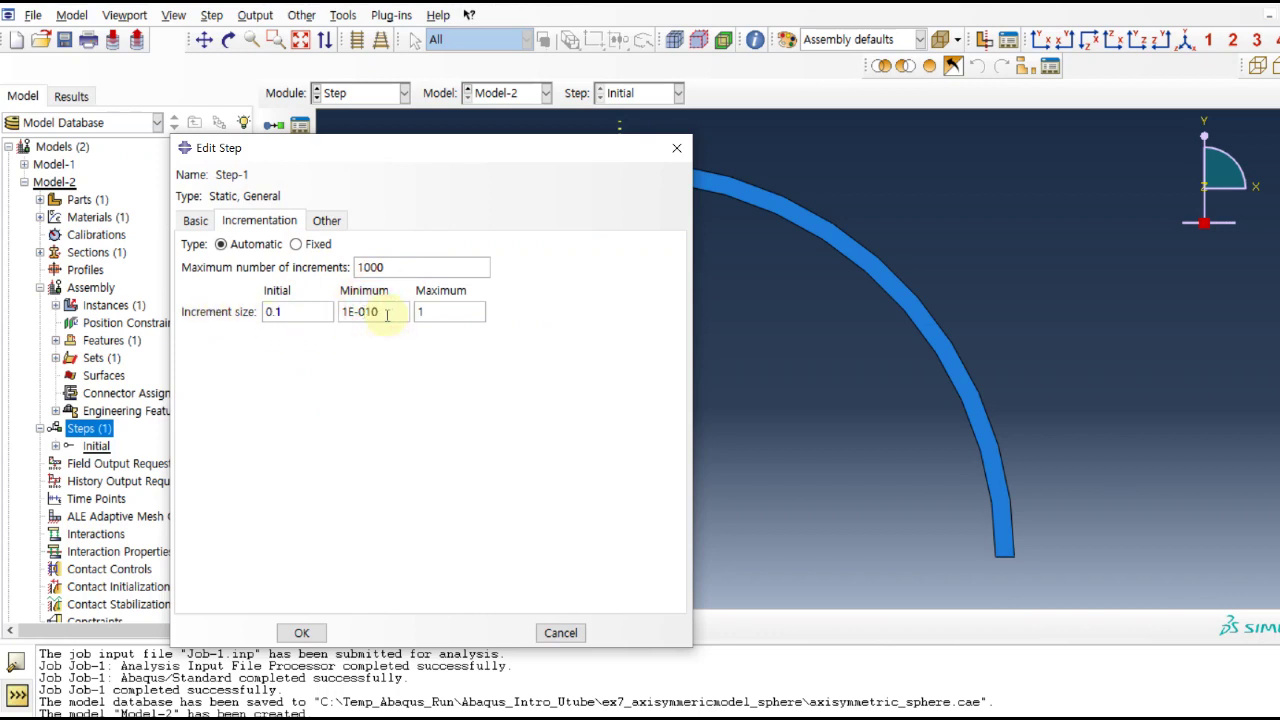
left_click(301, 632)
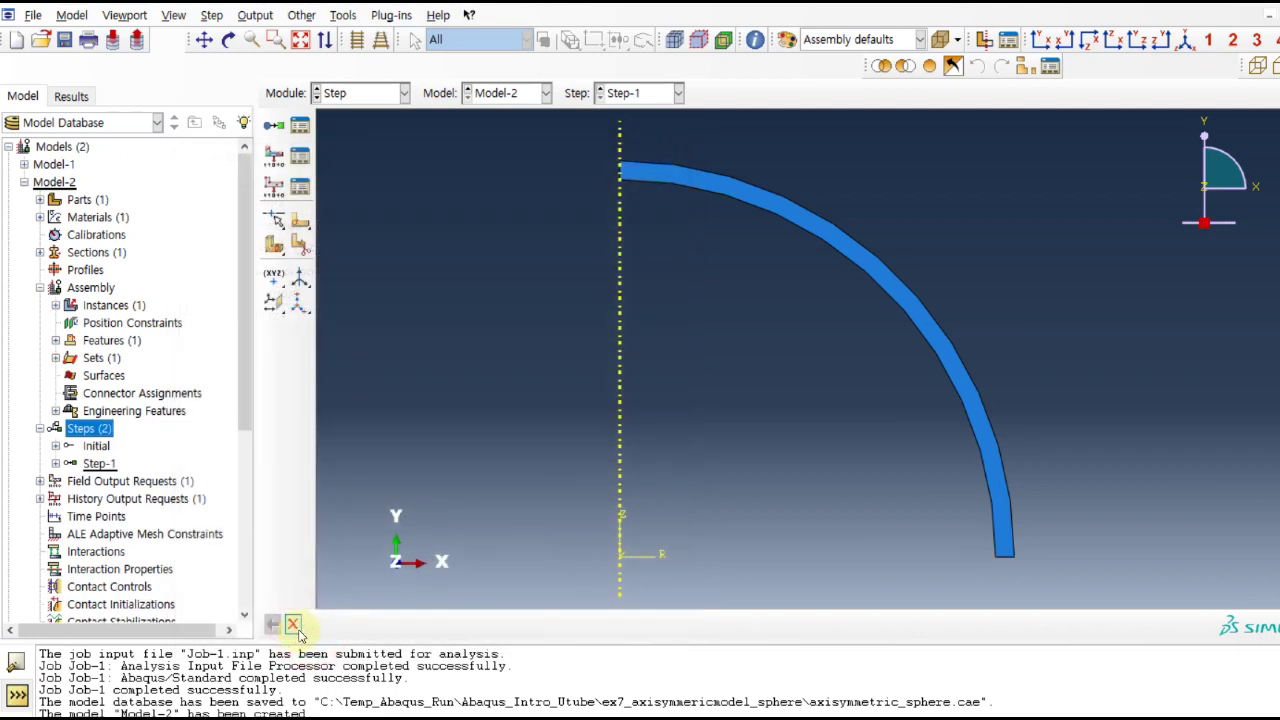
- Open the Mesh module and make Part-1 the object to mesh instead of the assembly
left_click(368, 92)
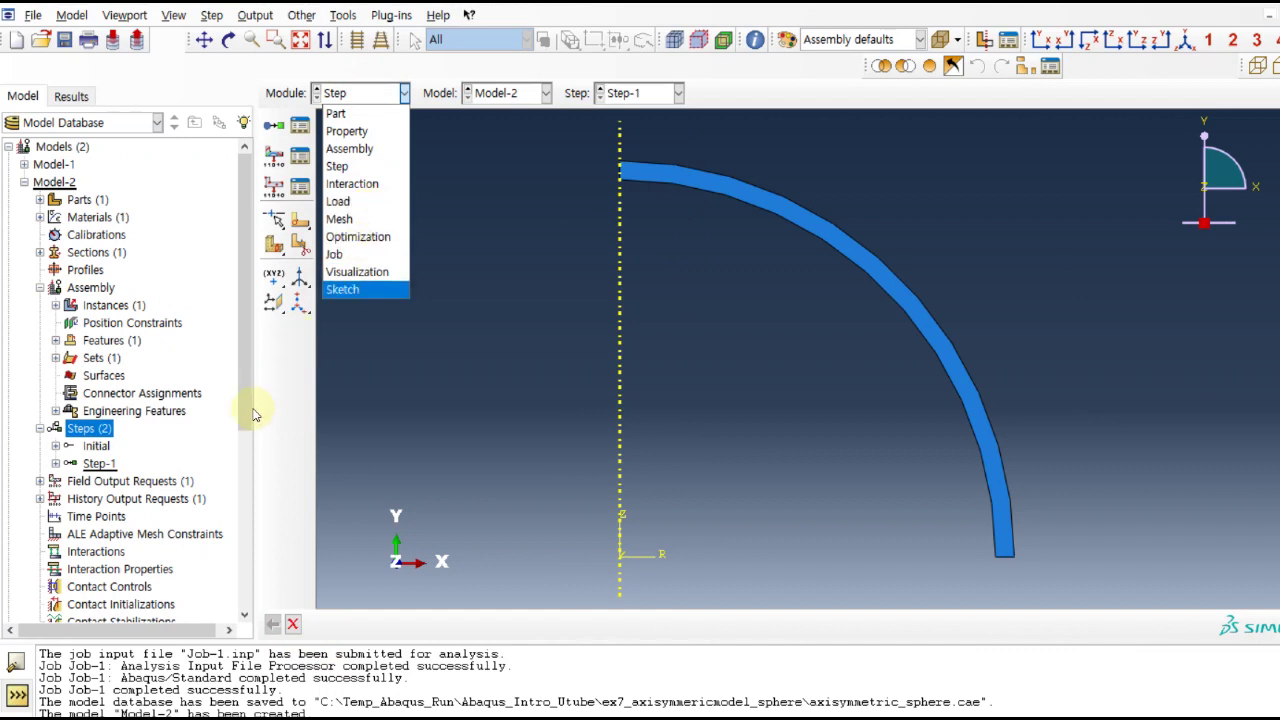
left_click(350, 220)
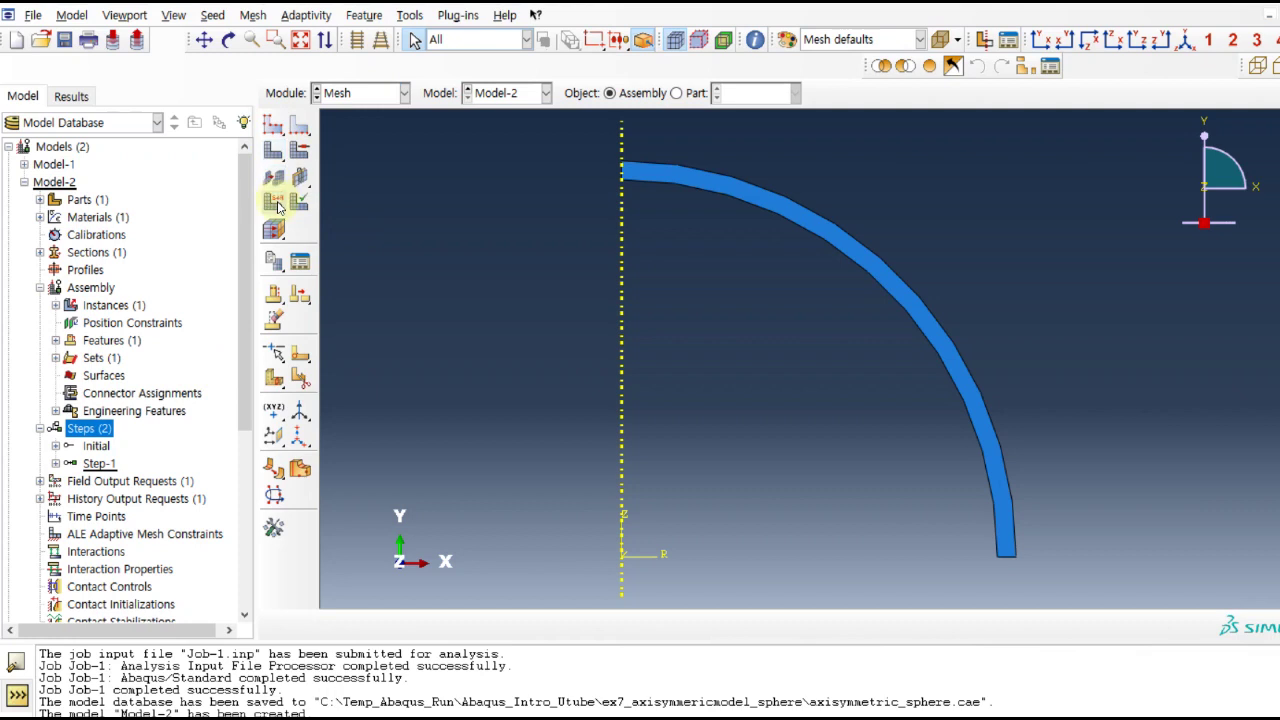
left_click(274, 200)
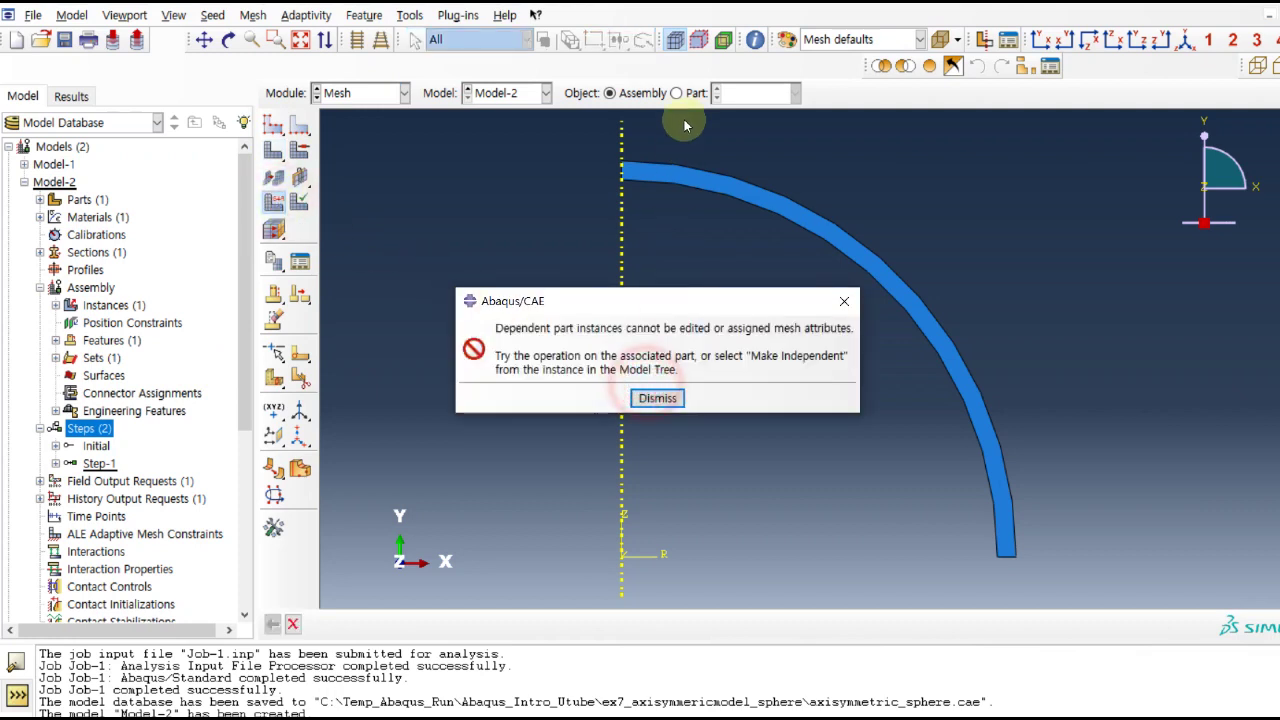
left_click(655, 399)
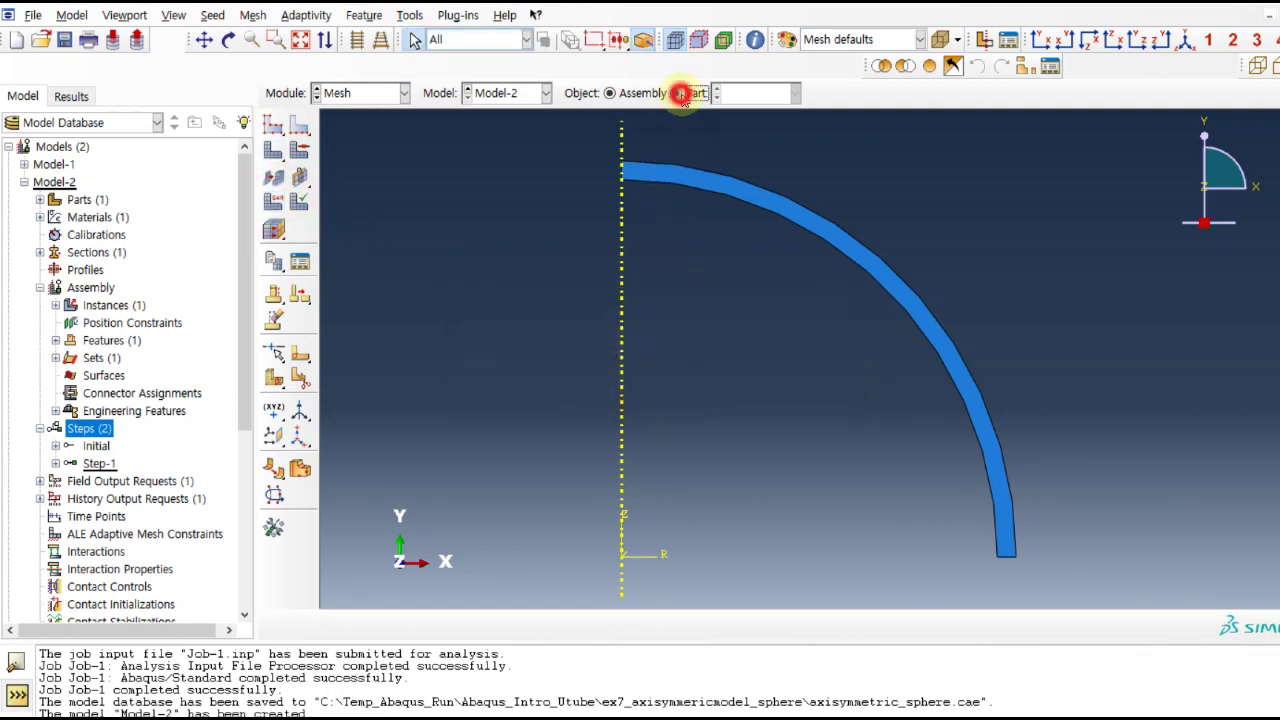
left_click(677, 93)
- Assign quadratic Axisymmetric Stress elements from the Standard library, with reduced integration, to the quarter-ring face
left_click(275, 205)
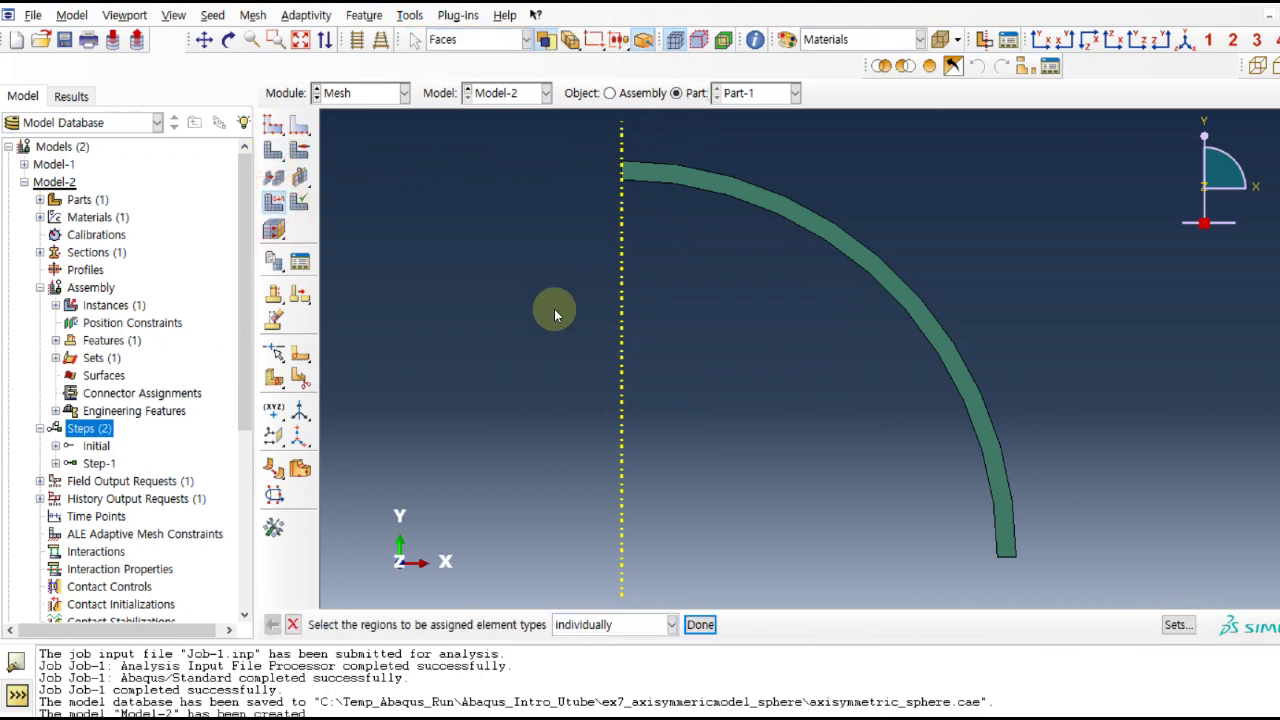
left_click(1004, 500)
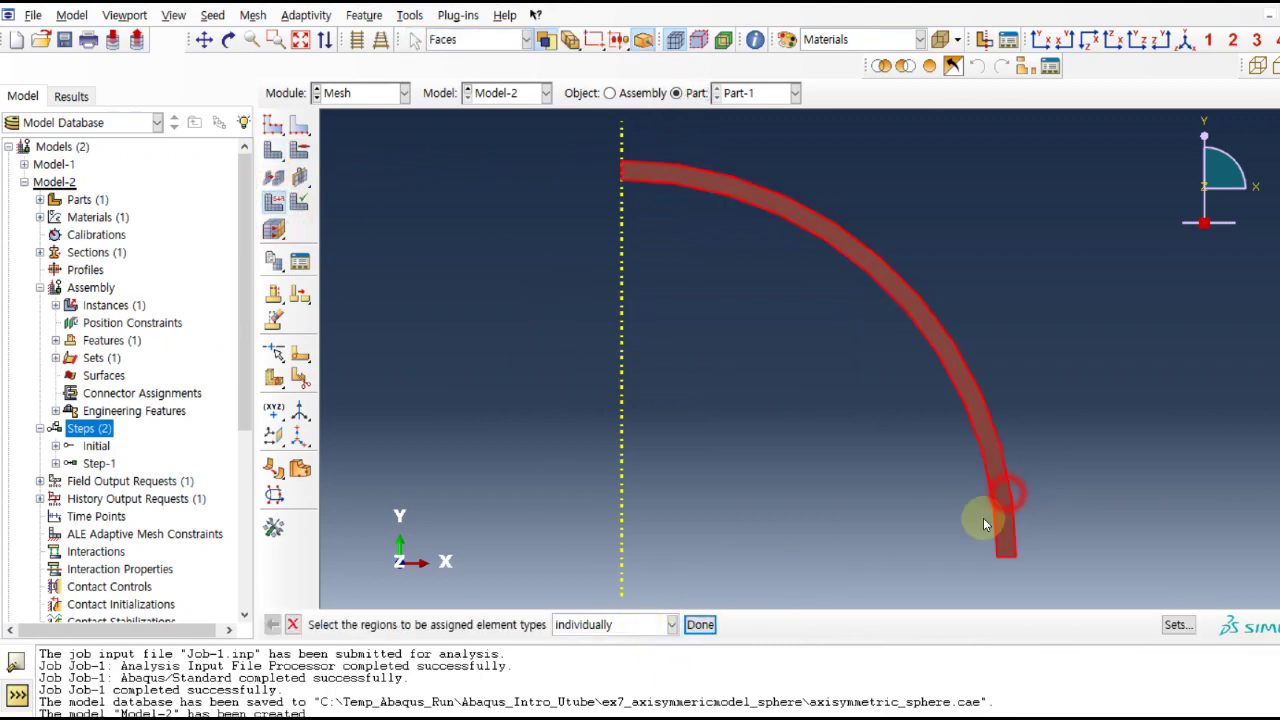
left_click(699, 624)
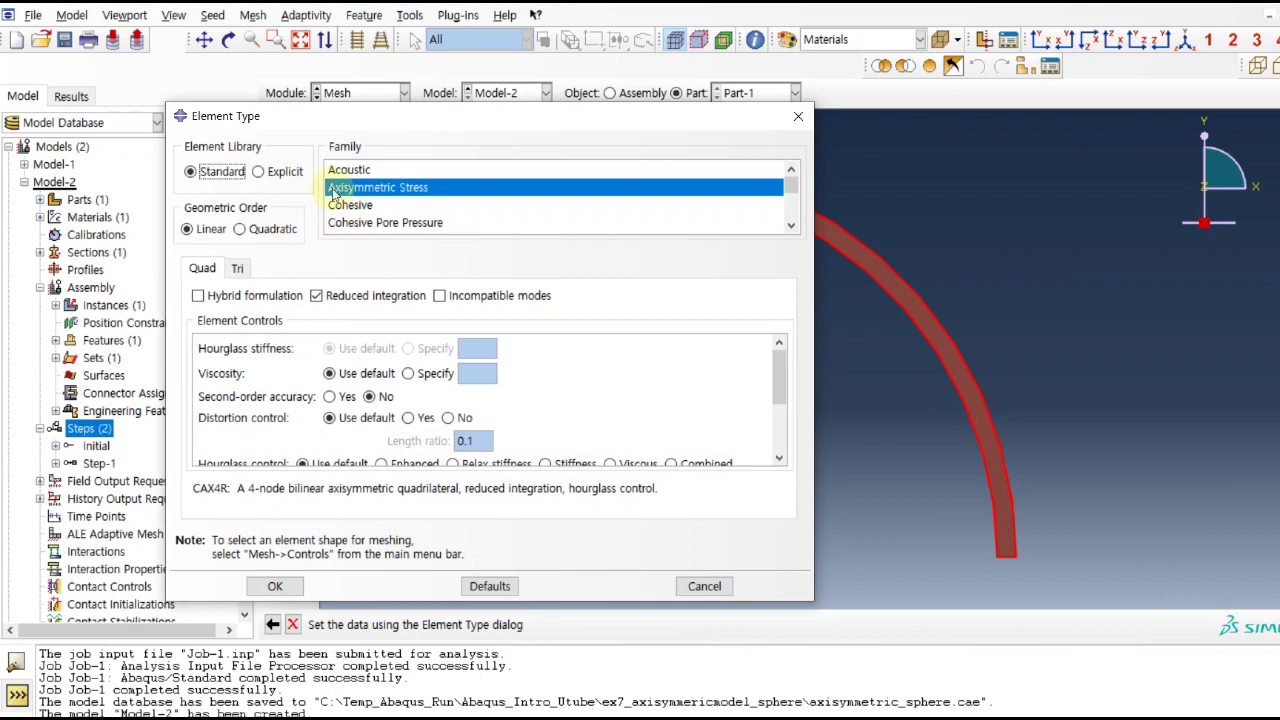
left_click(241, 229)
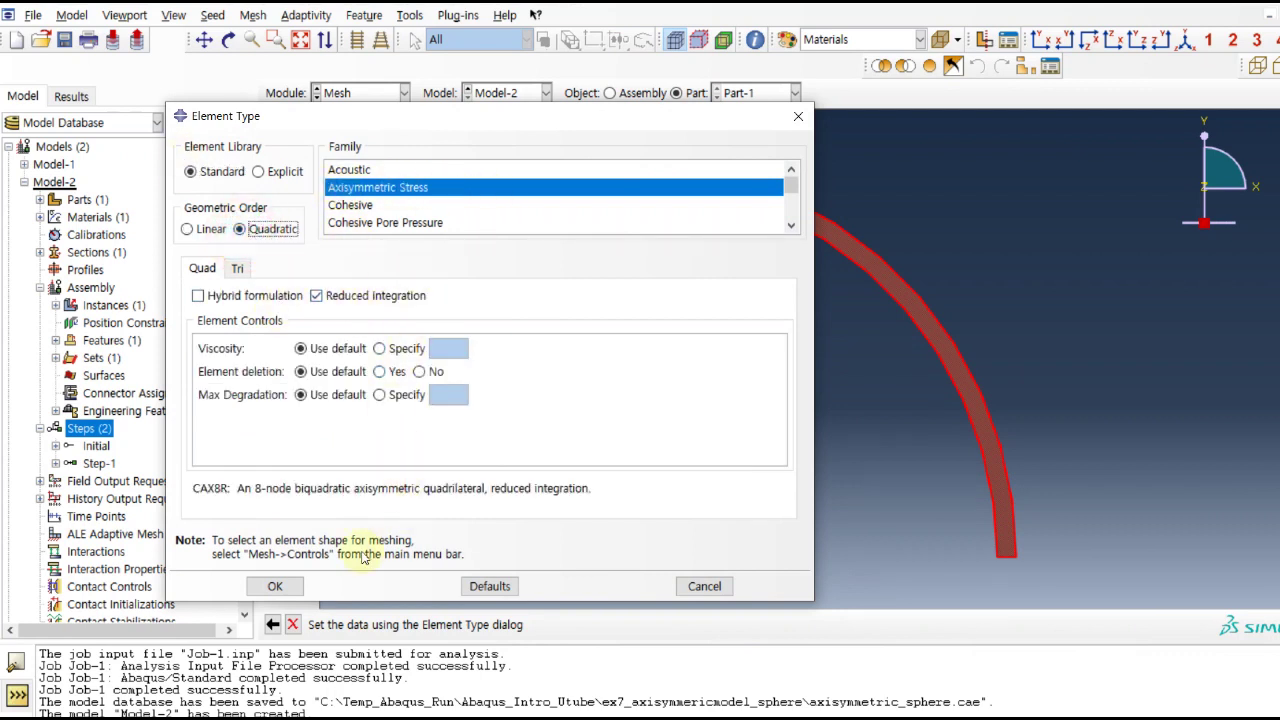
left_click(273, 586)
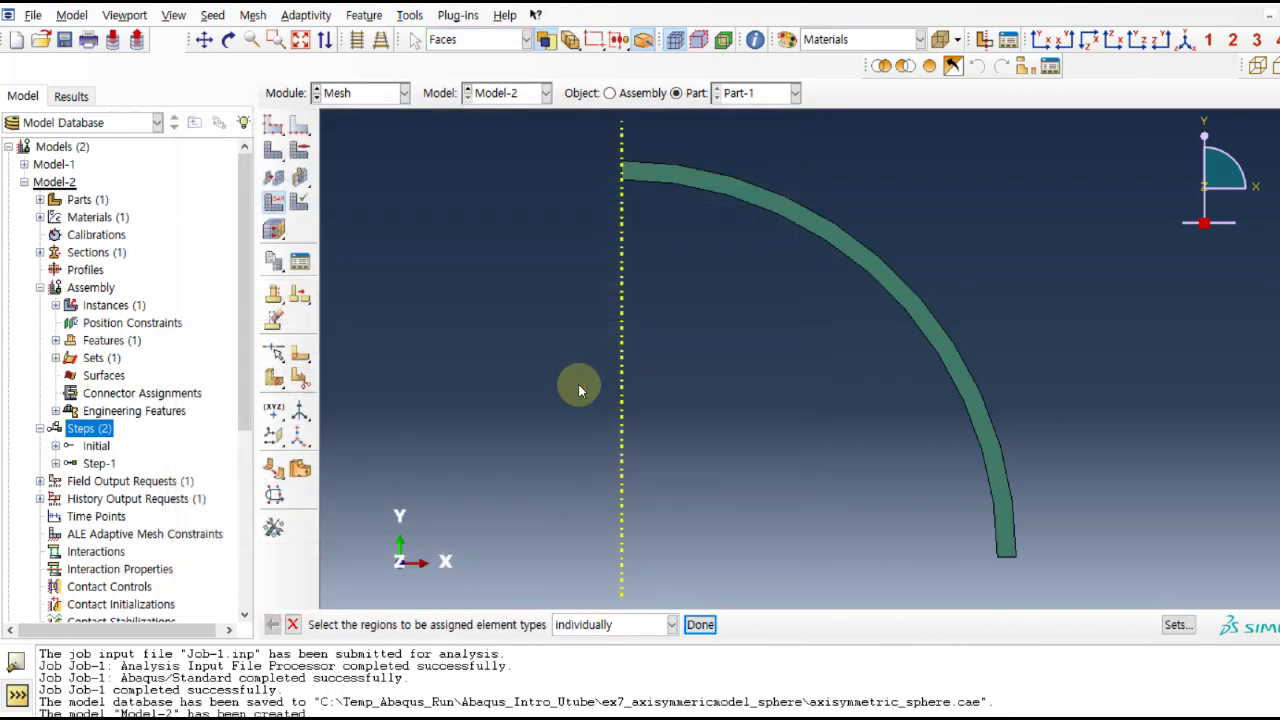
- Set the quarter ring's mesh controls to Quad element shape with the Structured technique, accepting the Mesh defaults viewport colors
left_click(303, 152)
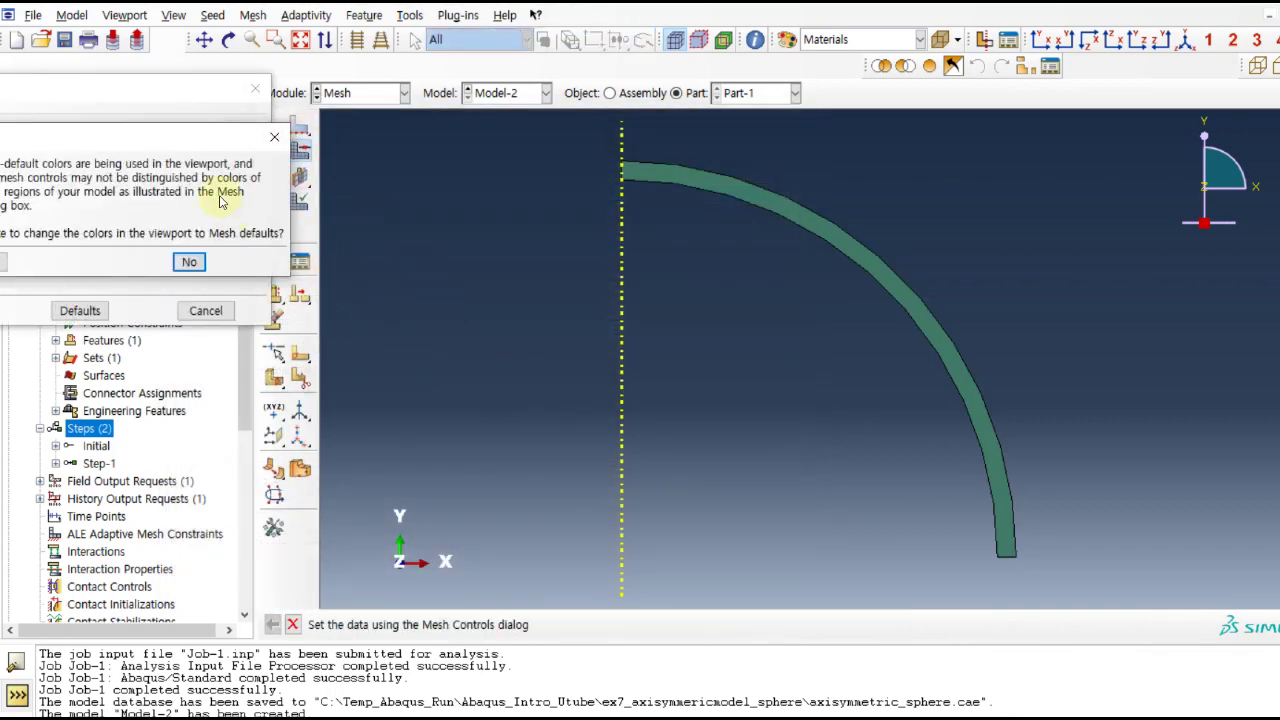
left_click_drag(97, 135, 386, 152)
left_click(279, 271)
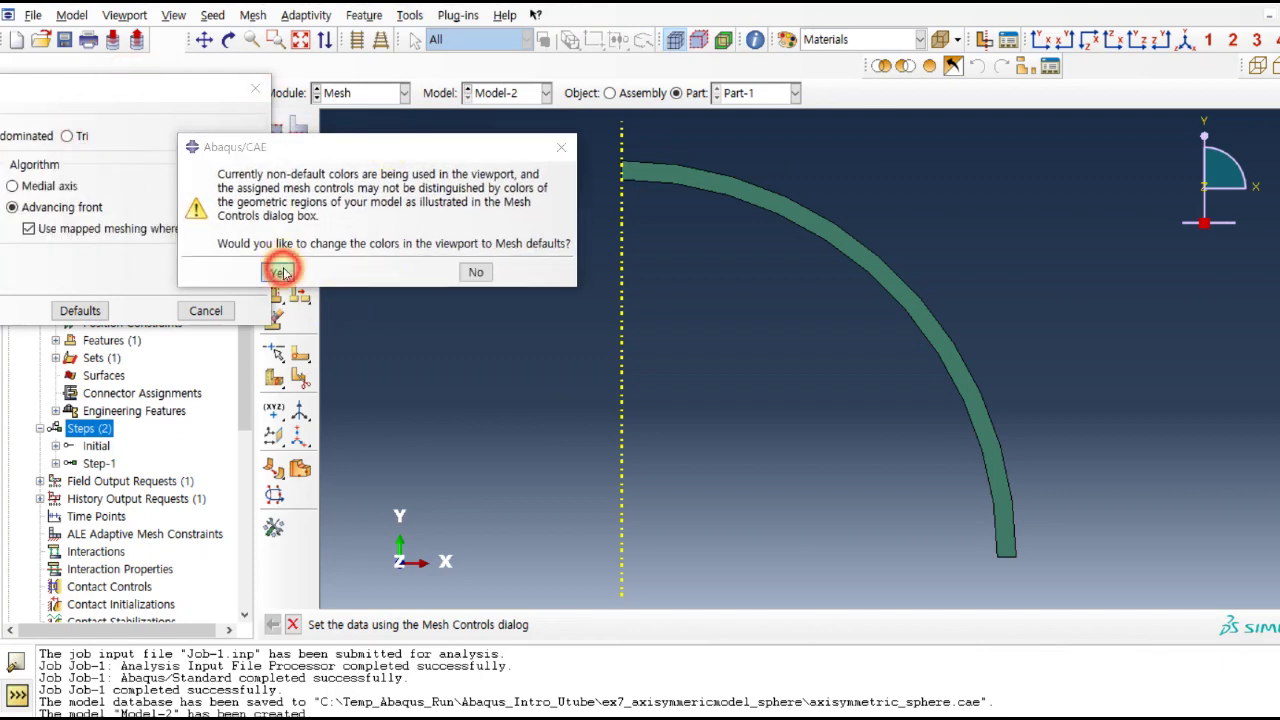
left_click_drag(166, 87, 712, 124)
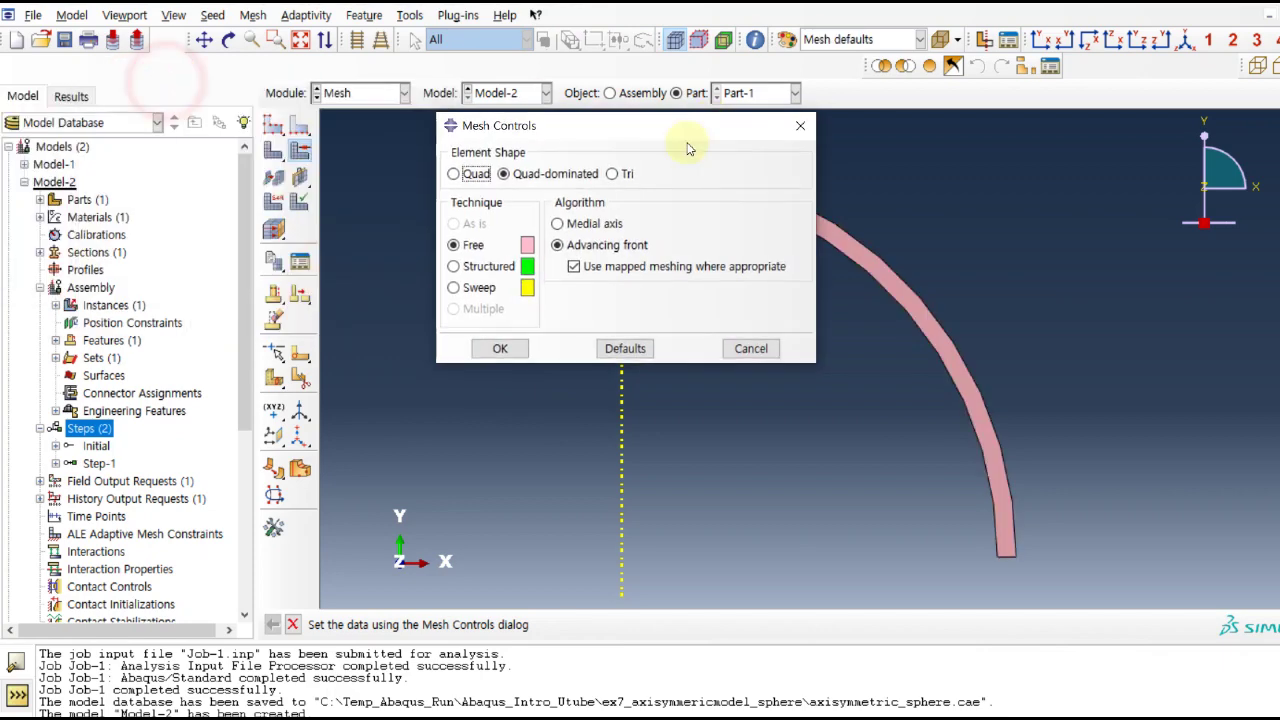
left_click(465, 177)
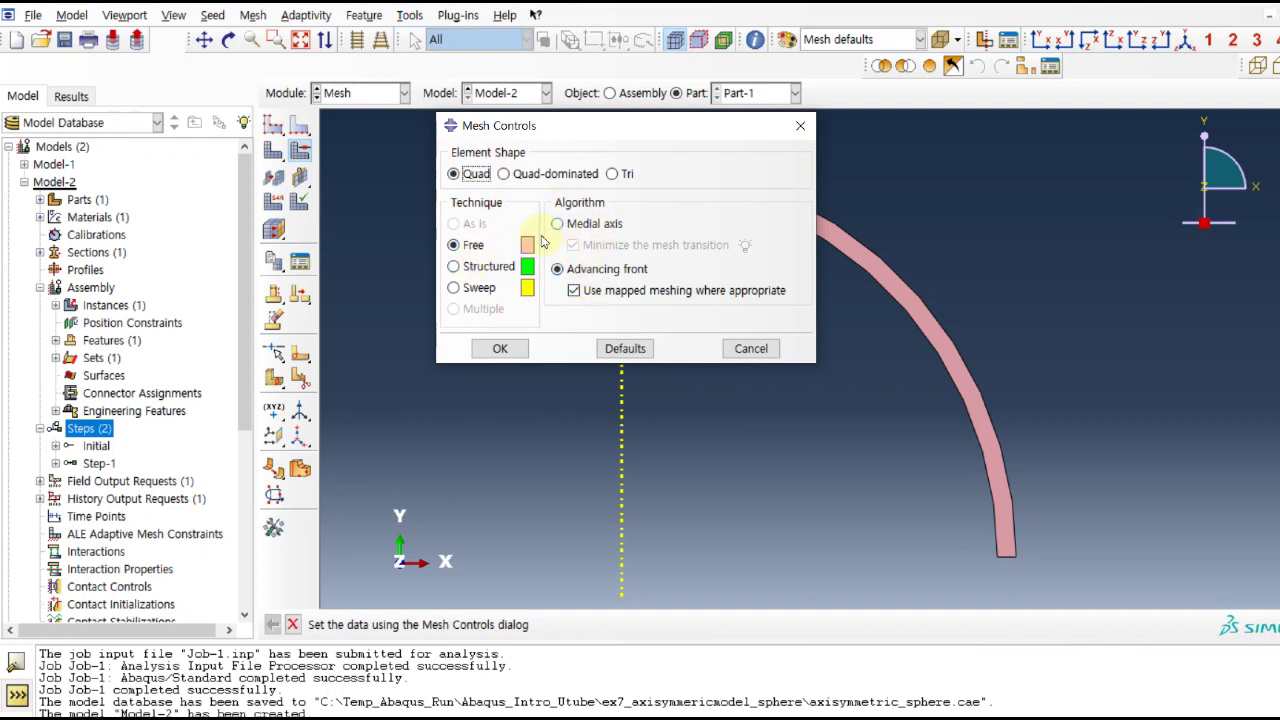
left_click(488, 266)
left_click(500, 348)
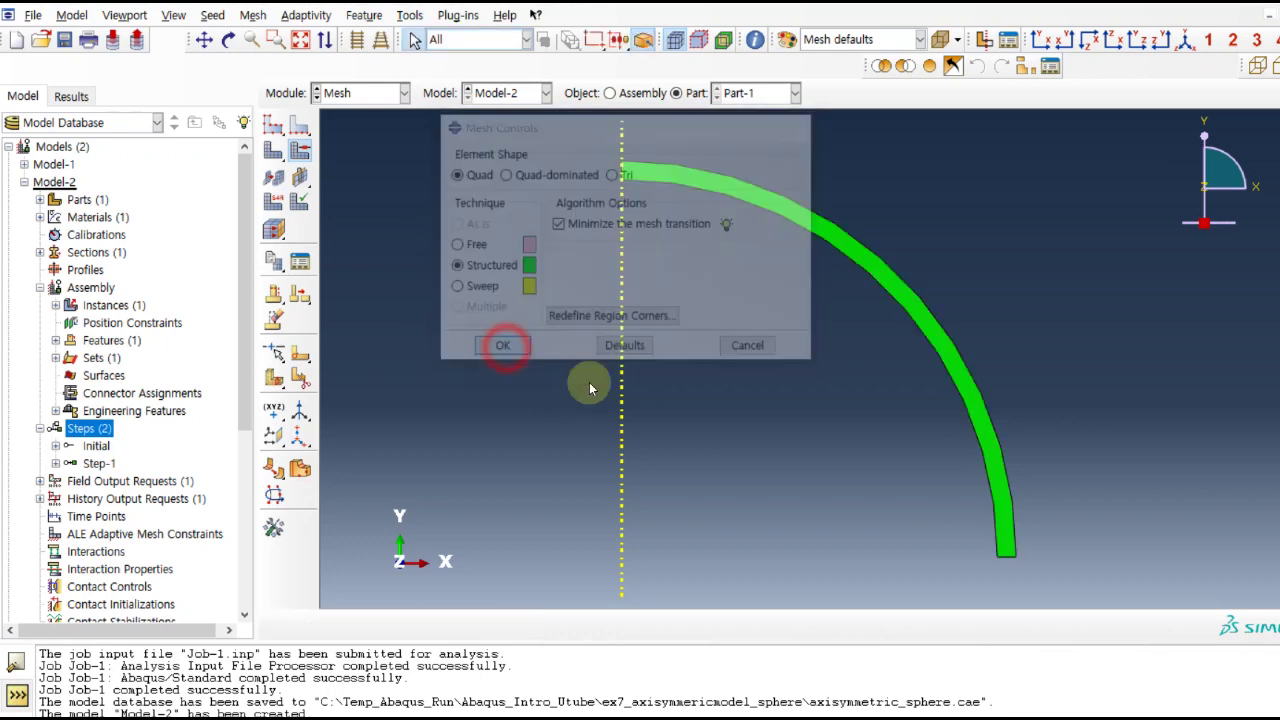
- Seed Part-1 globally with an approximate element size of 1, keeping curvature control on with a maximum deviation factor of 0.1
left_click(274, 123)
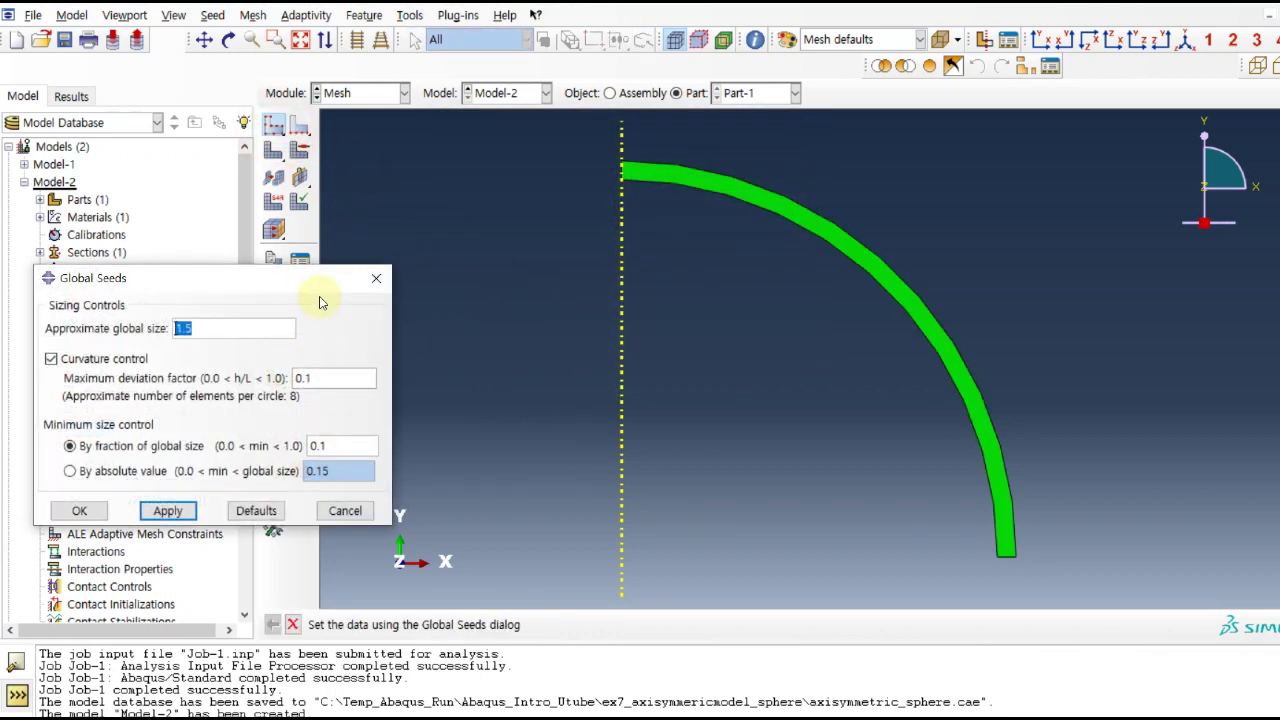
left_click_drag(293, 286, 691, 227)
left_click(576, 449)
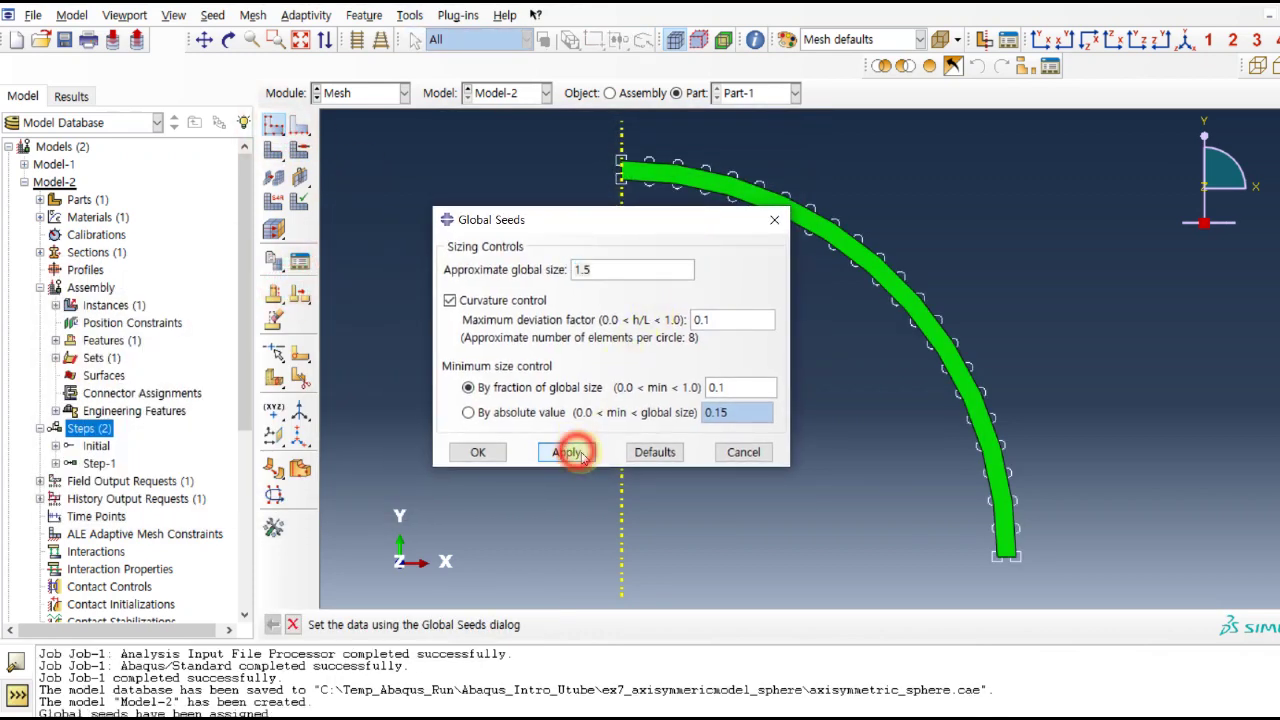
double_click(620, 272)
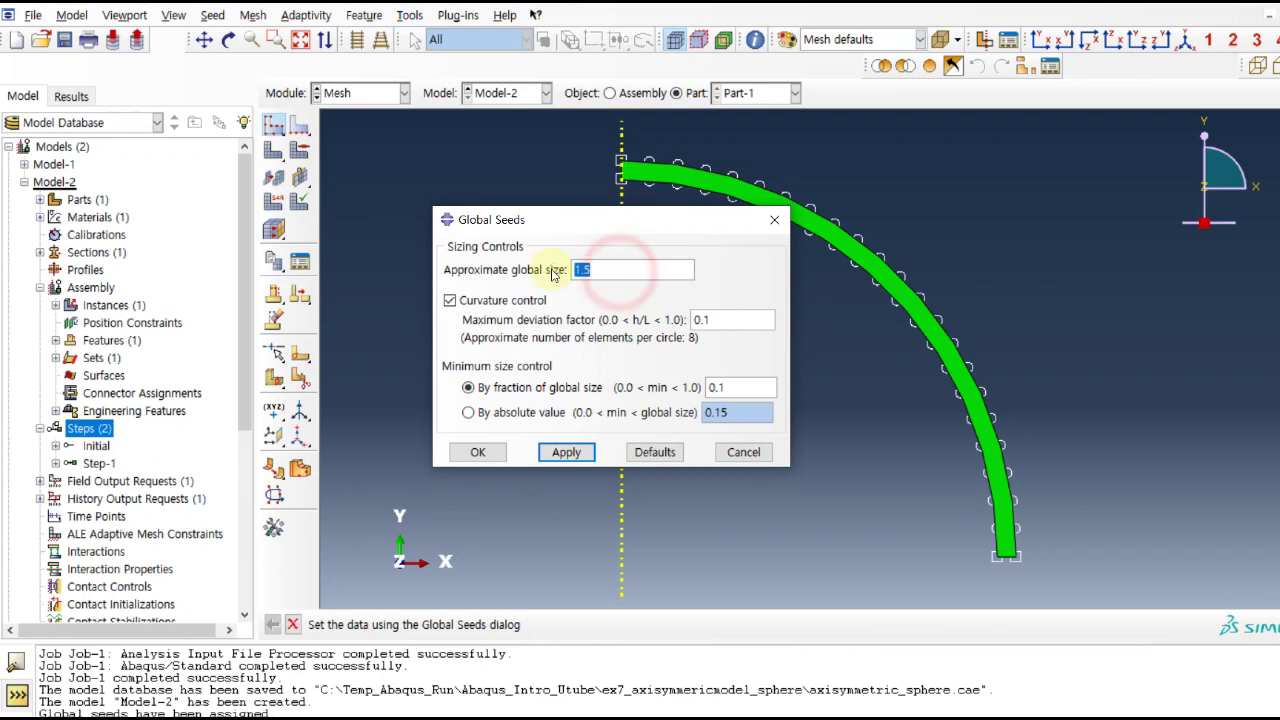
type("1")
left_click(566, 452)
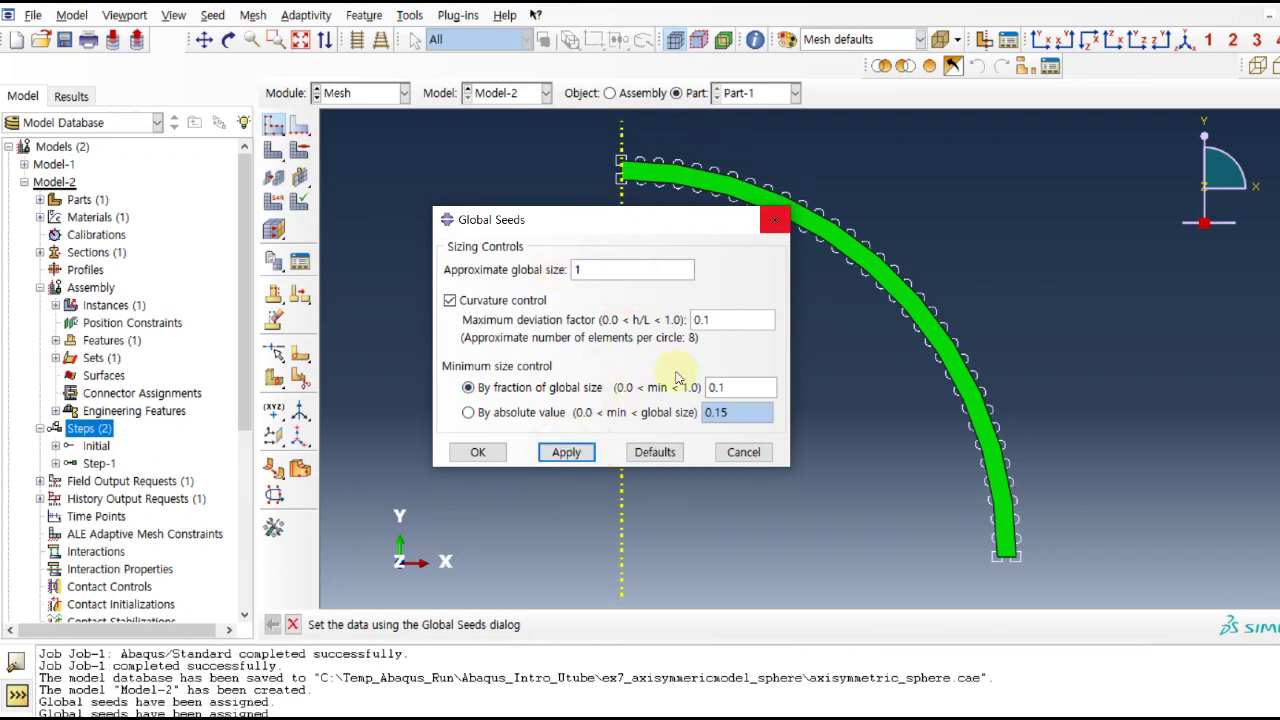
left_click(478, 451)
- Seed the quarter ring's two short end edges by number with 3 elements each and no bias, and mesh the part
left_click(302, 127)
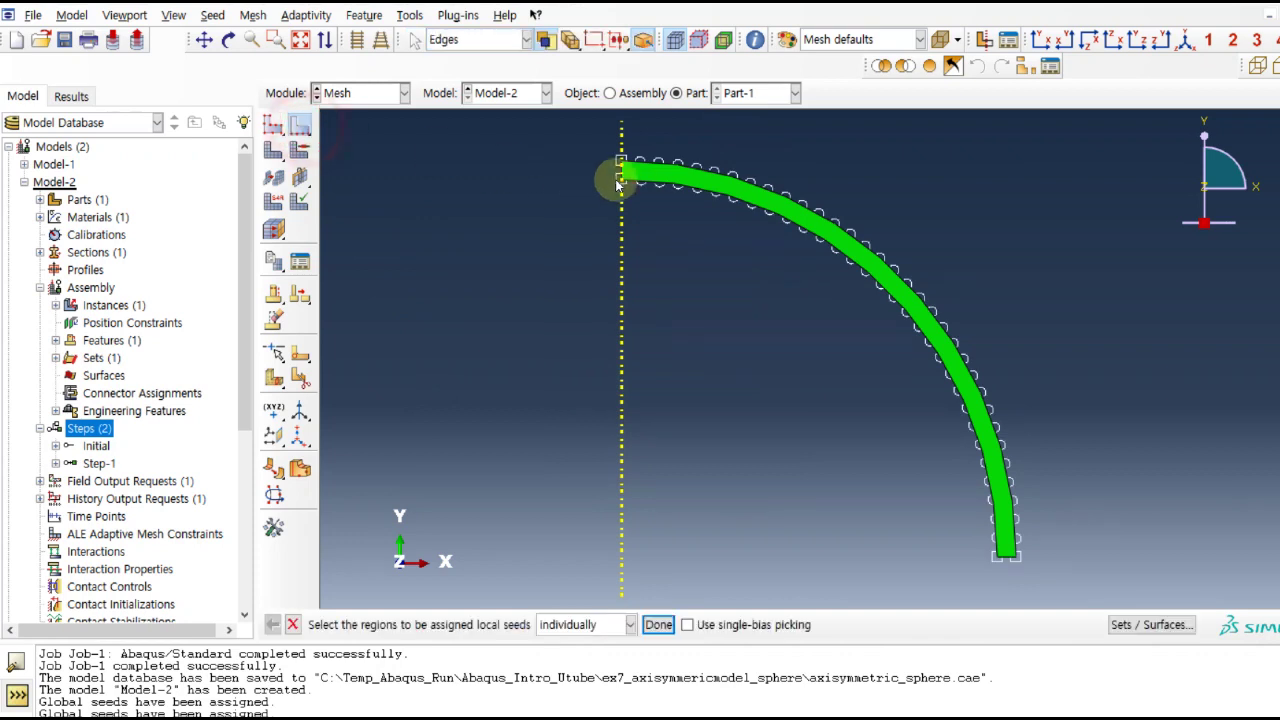
left_click(625, 176)
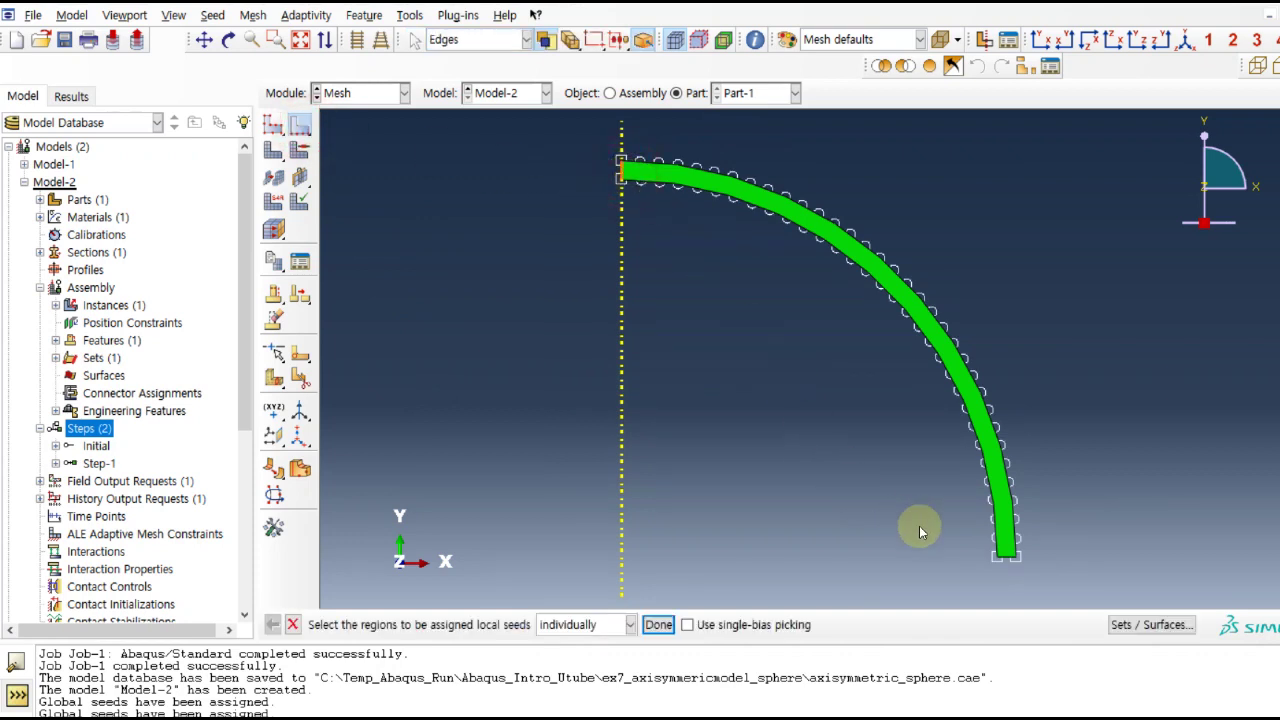
left_click(1008, 560, "shift")
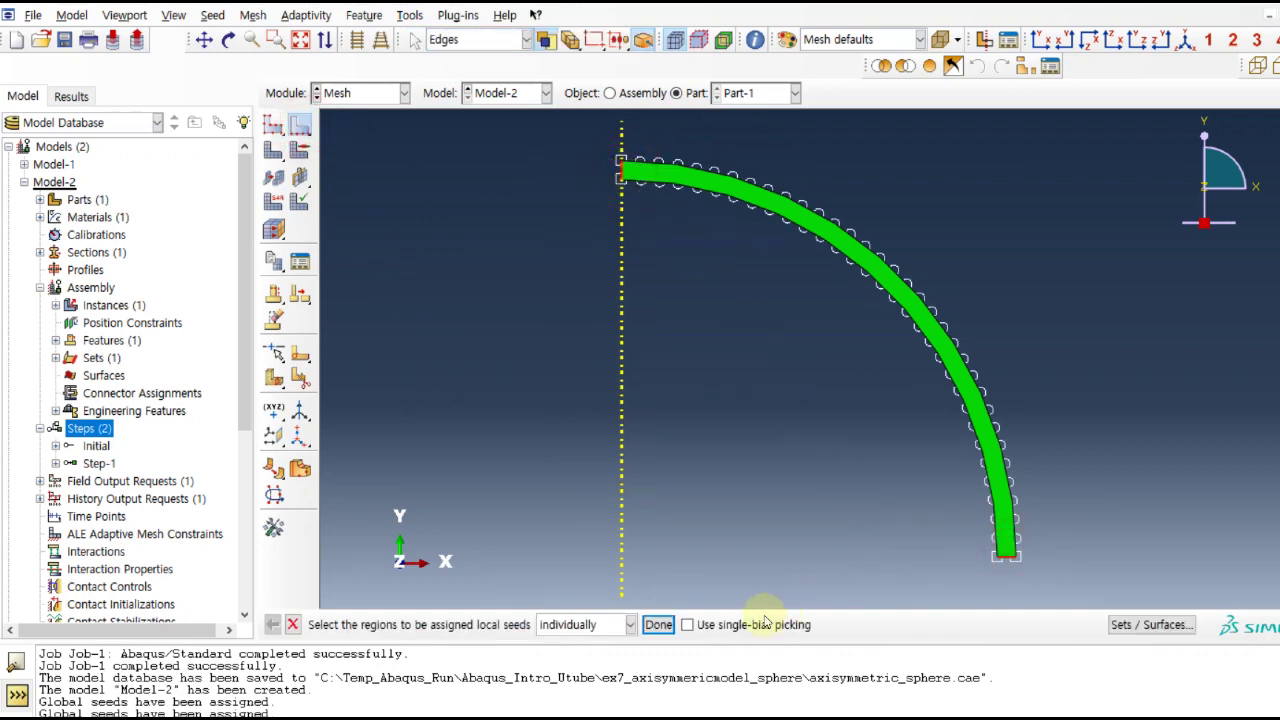
left_click(657, 624)
left_click_drag(295, 188, 478, 185)
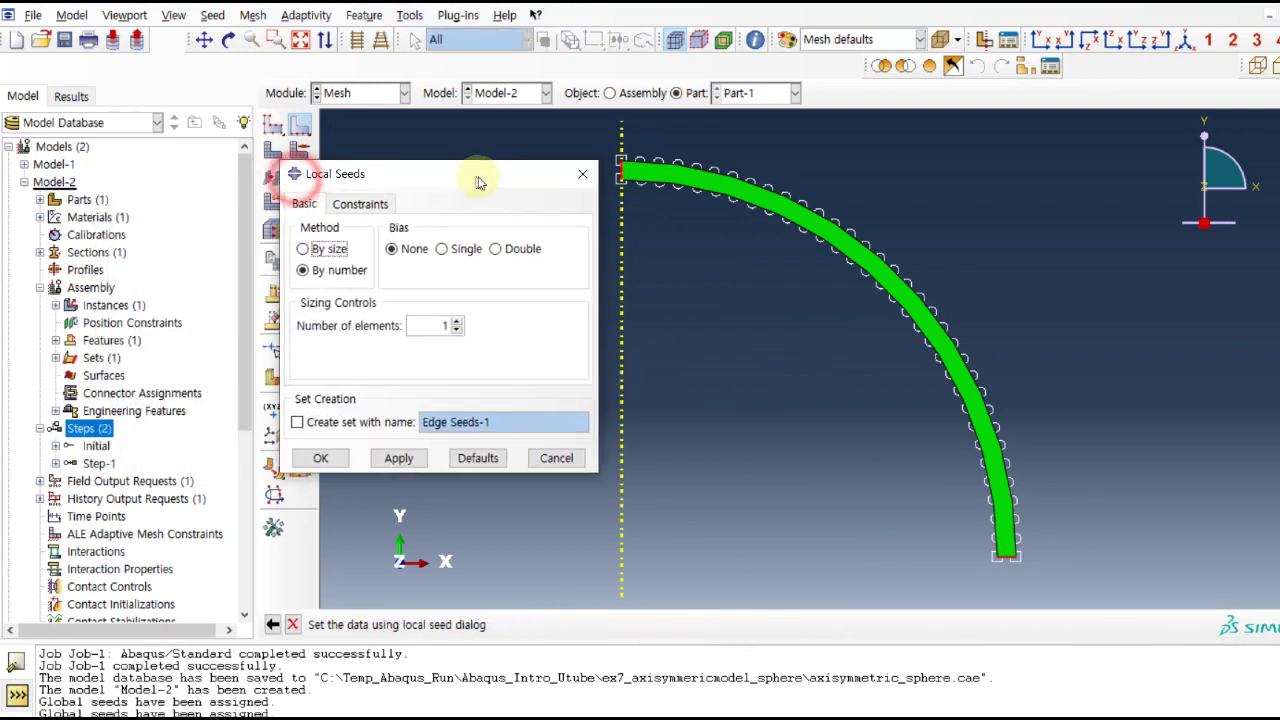
left_click(461, 322)
left_click(461, 322)
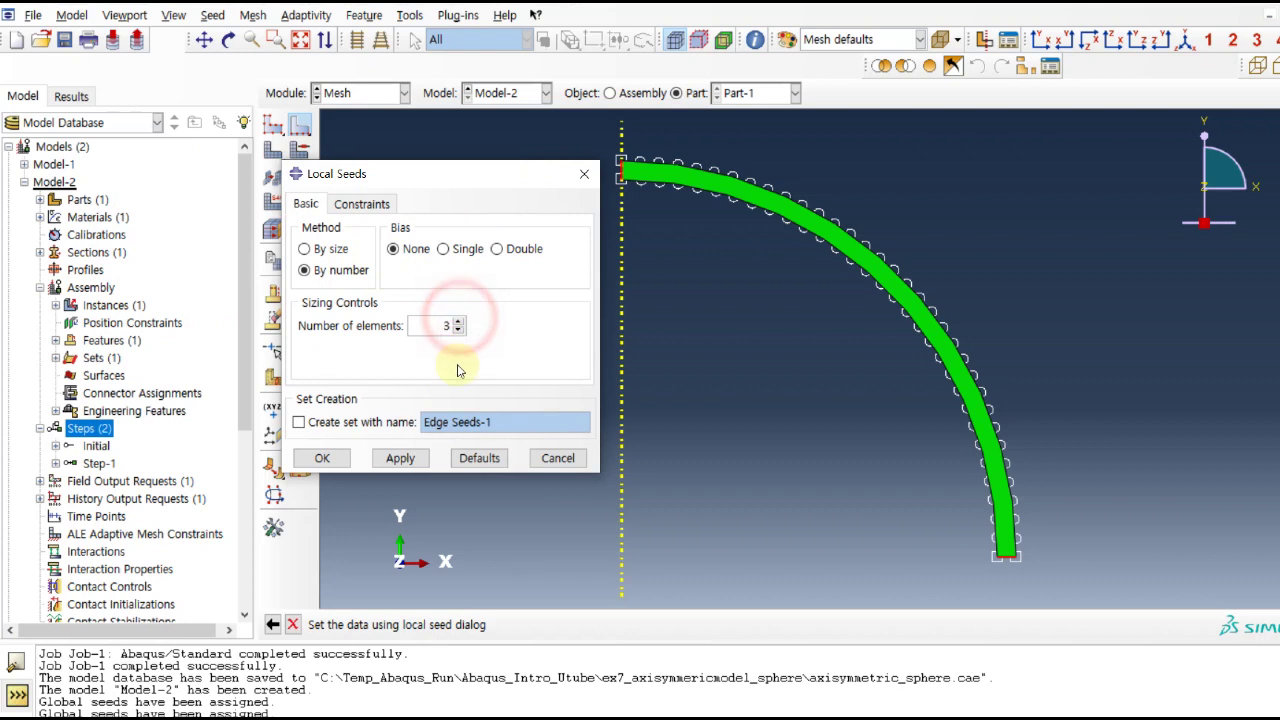
left_click(400, 460)
left_click(333, 462)
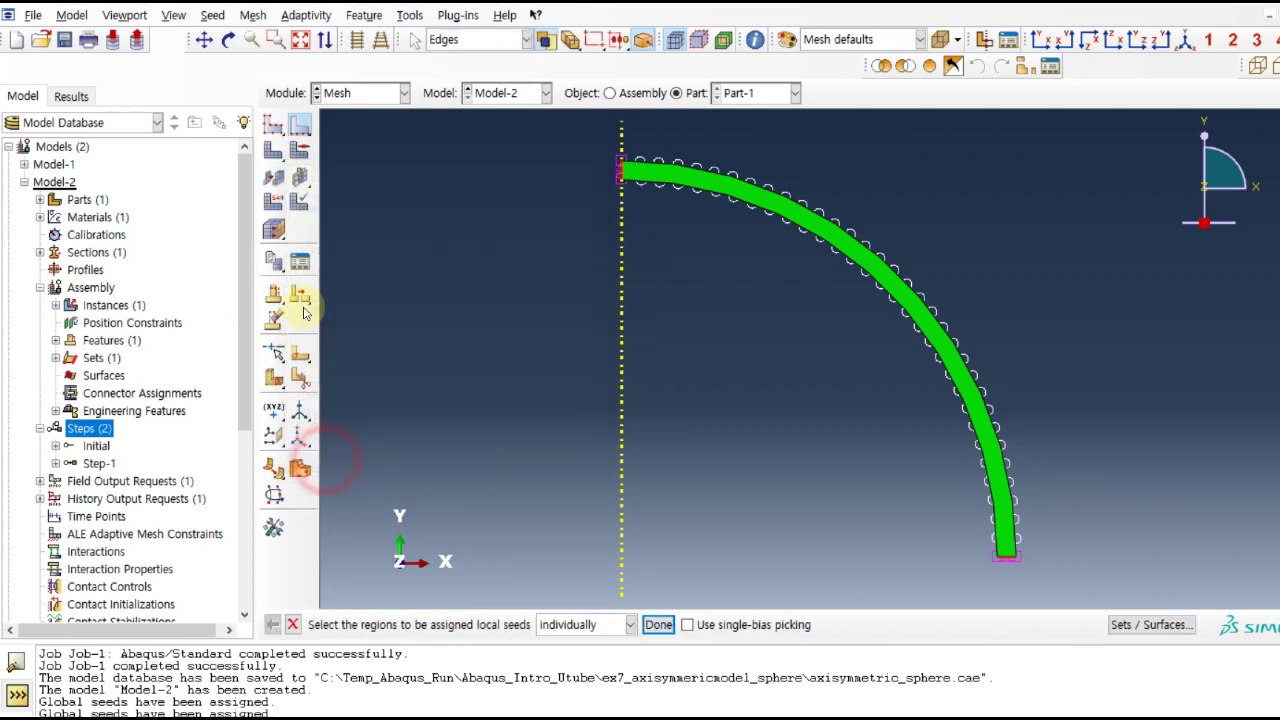
left_click(273, 150)
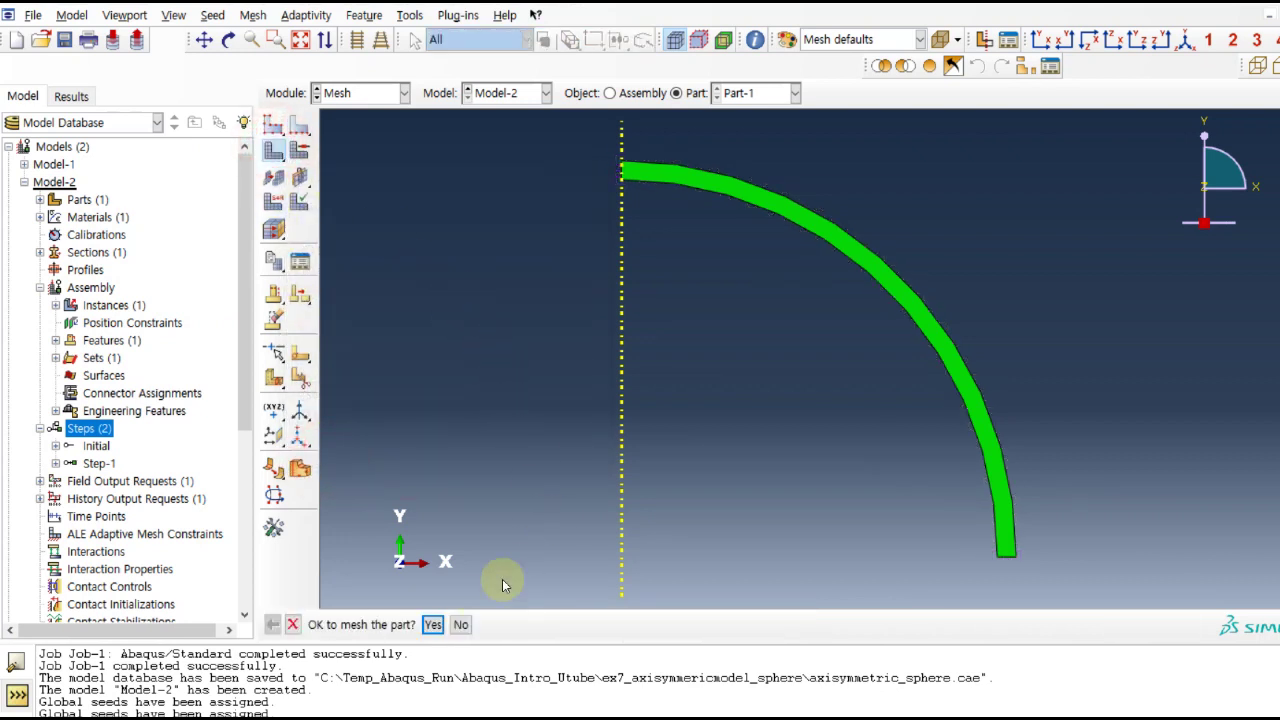
left_click(432, 624)
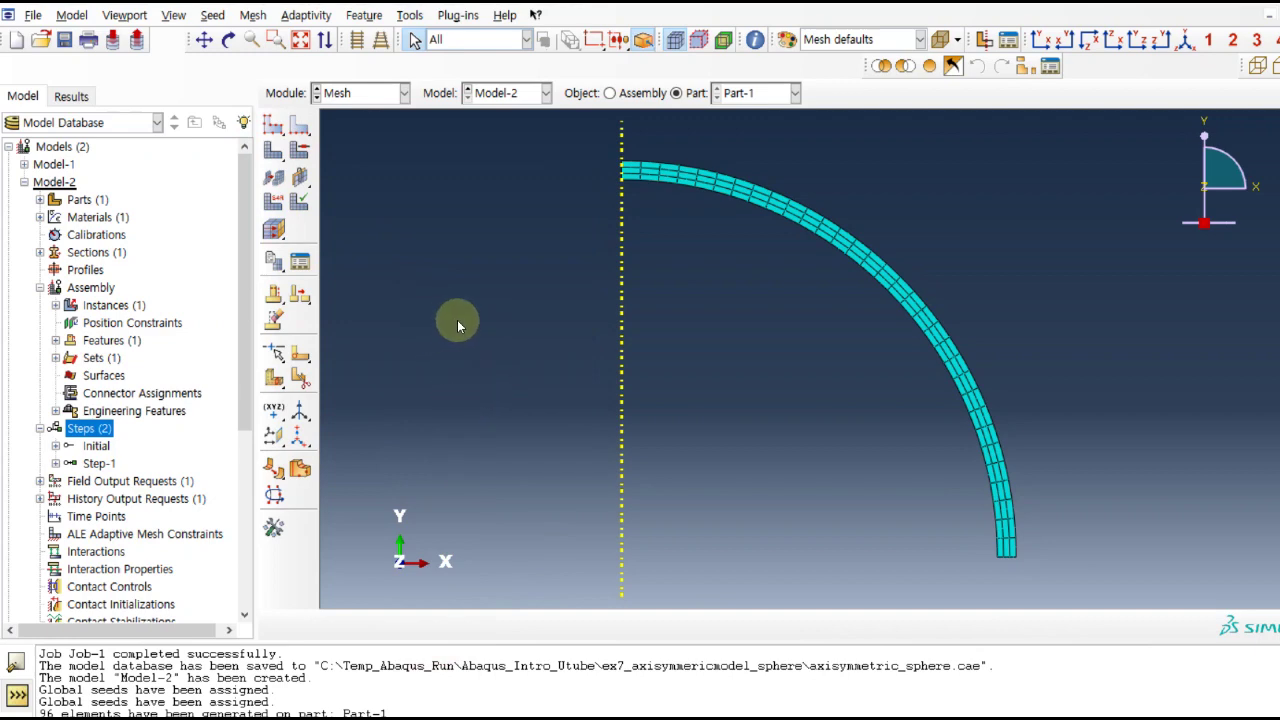
- Color code the meshed part in the viewport by Sections
left_click(787, 39)
left_click(986, 176)
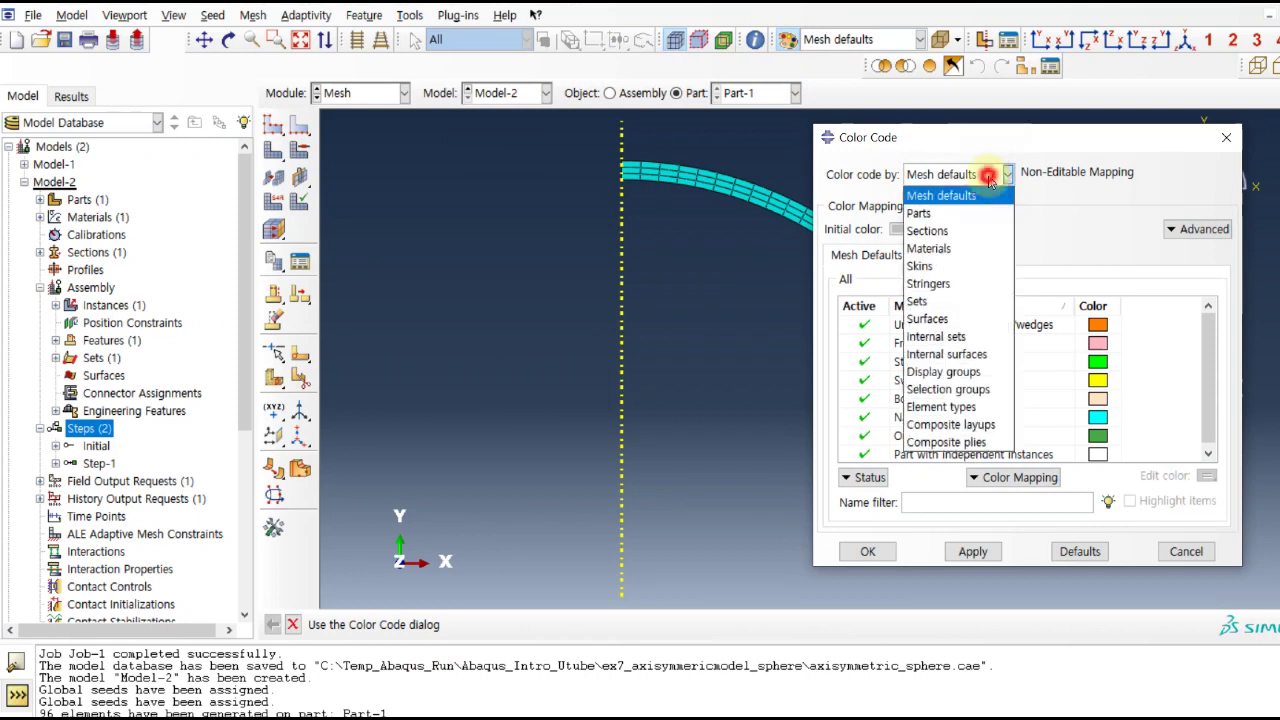
left_click(977, 236)
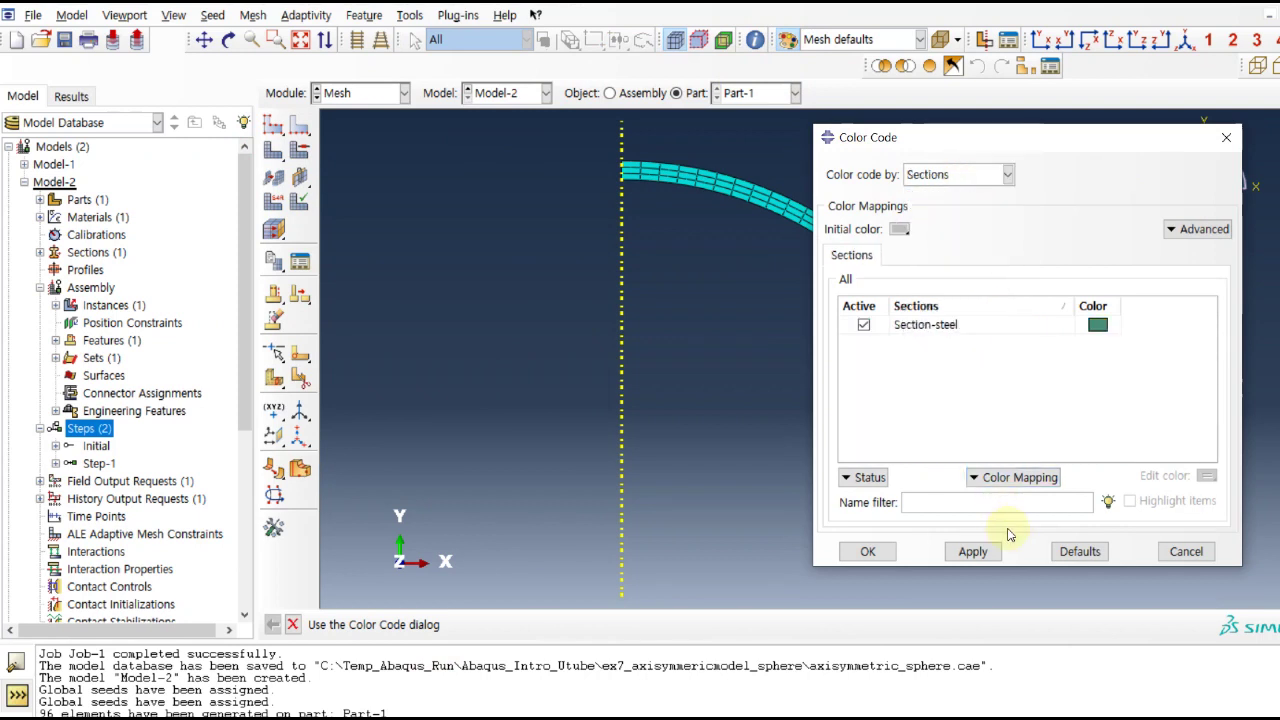
left_click(972, 551)
left_click(867, 549)
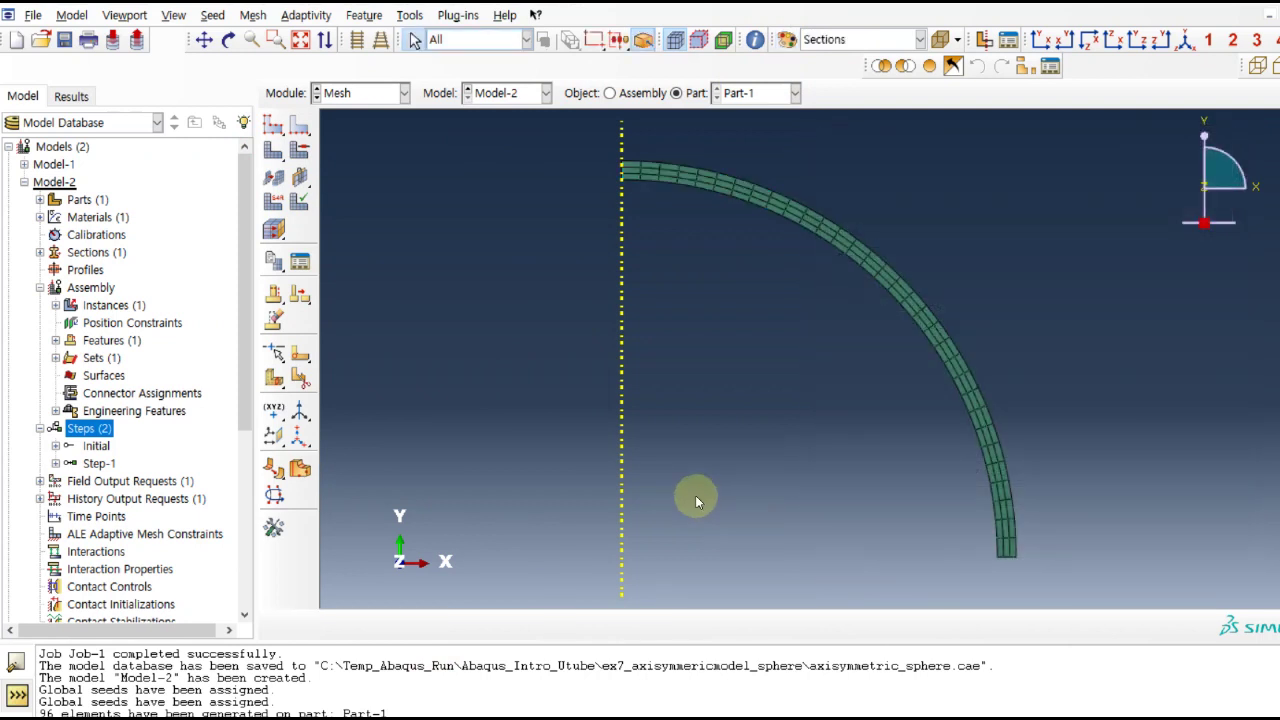
- Start a mechanical Symmetry/Antisymmetry/Encastre boundary condition named BC-symmx in the Initial step
left_click_drag(244, 405, 253, 447)
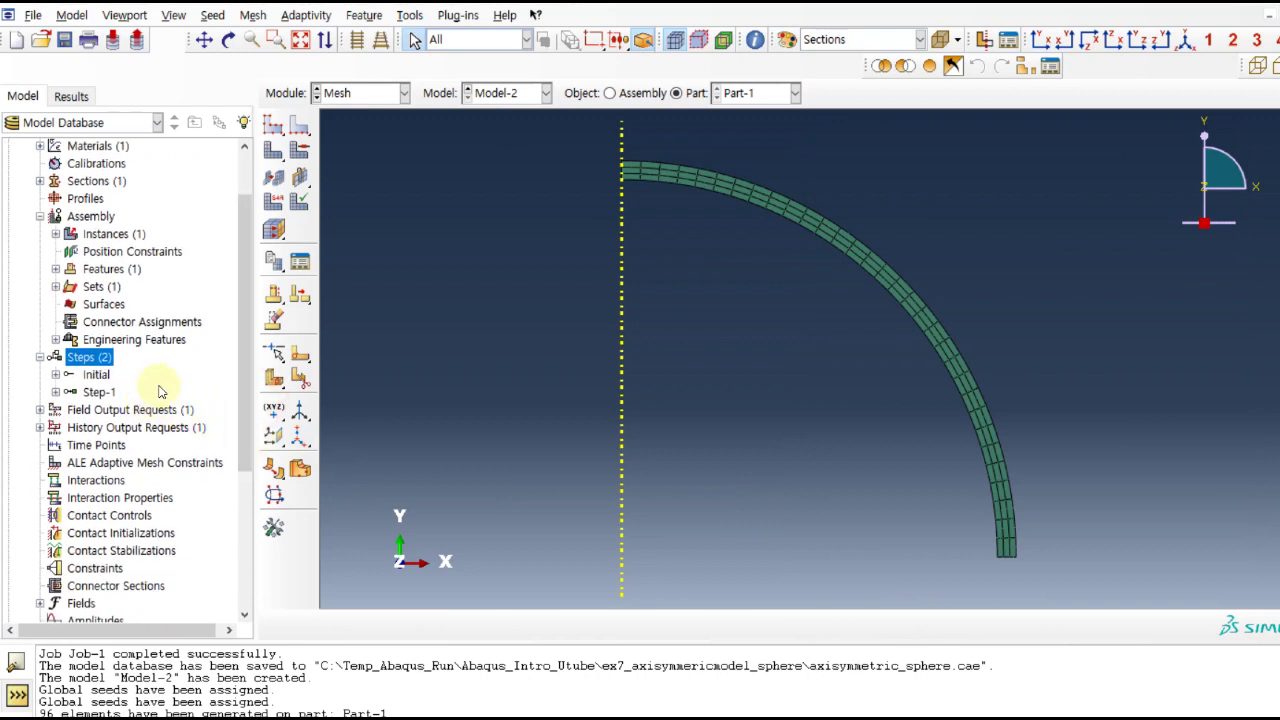
left_click_drag(251, 363, 249, 505)
left_click(78, 428)
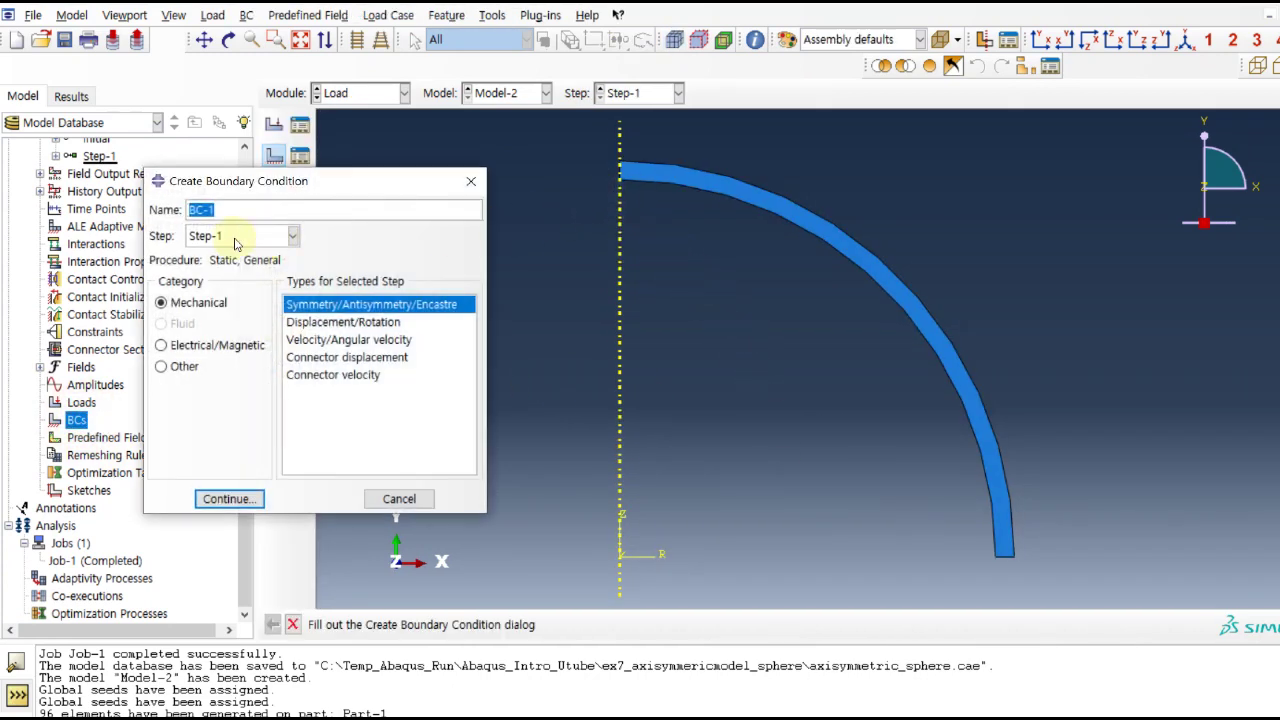
left_click(272, 207)
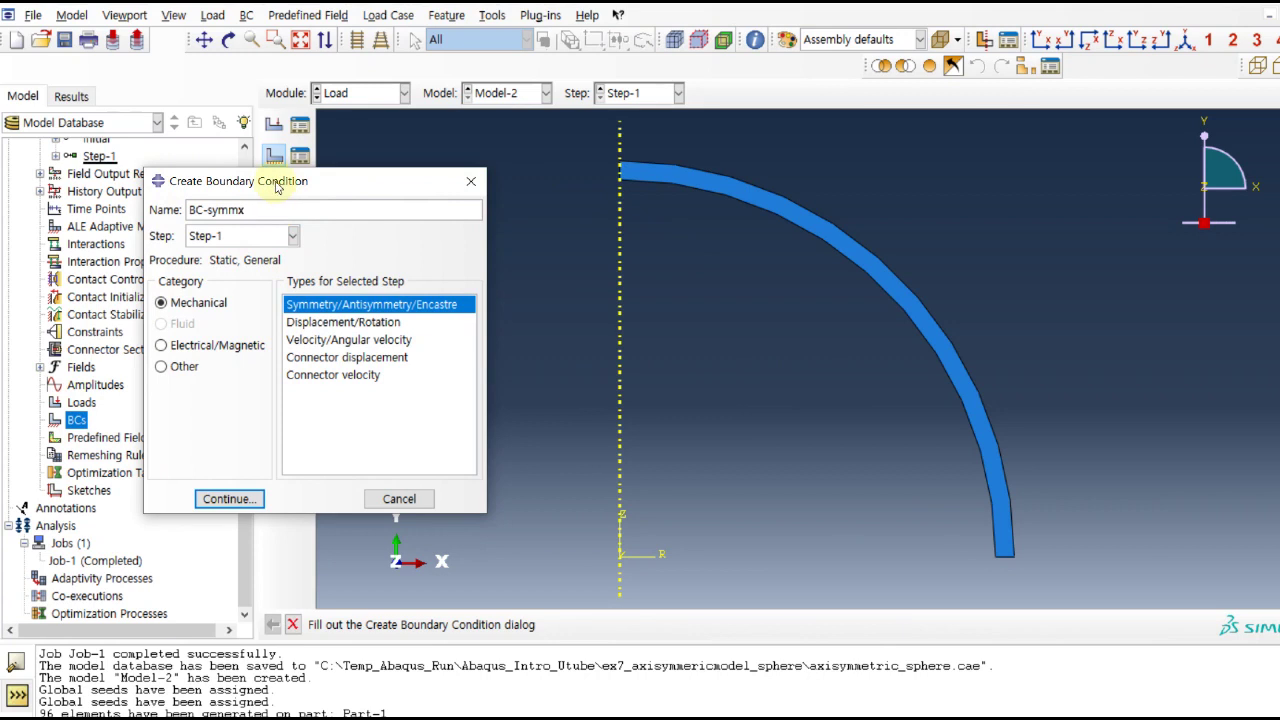
left_click(293, 235)
left_click(242, 252)
left_click(238, 505)
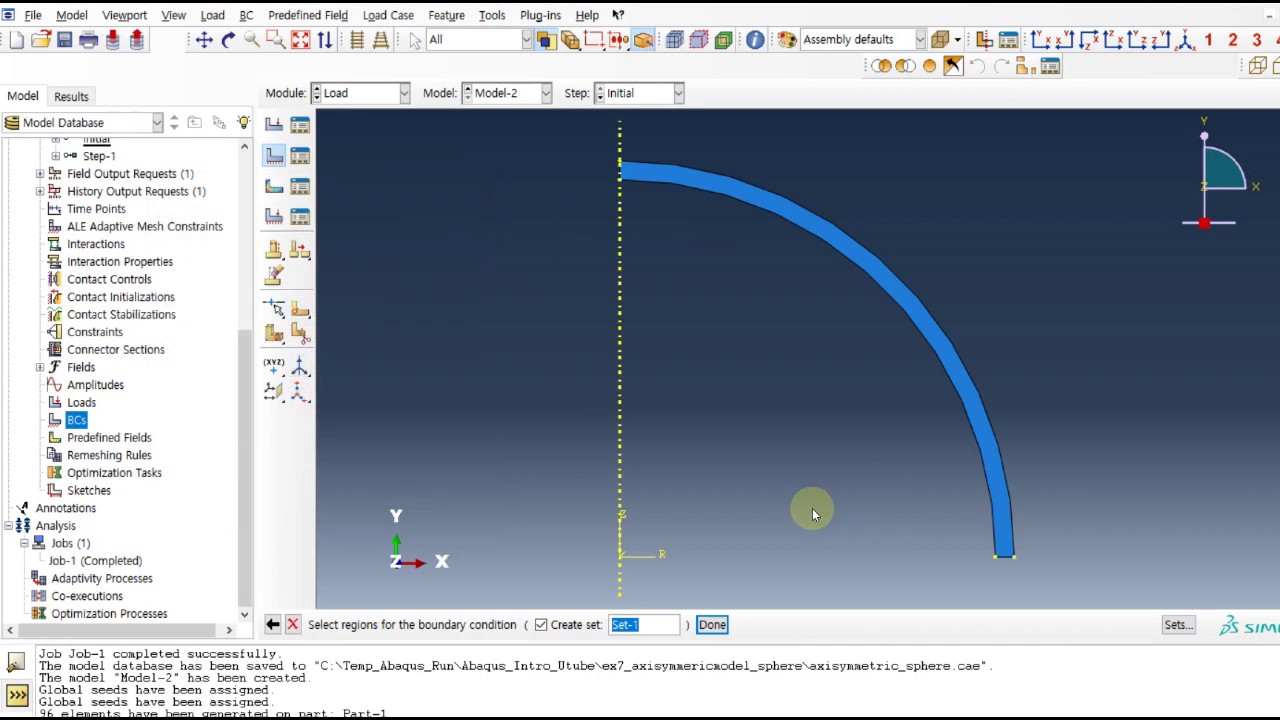
- Apply the BC-symmx condition as XSYMM to the short ring edge lying on the symmetry axis
left_click(621, 172)
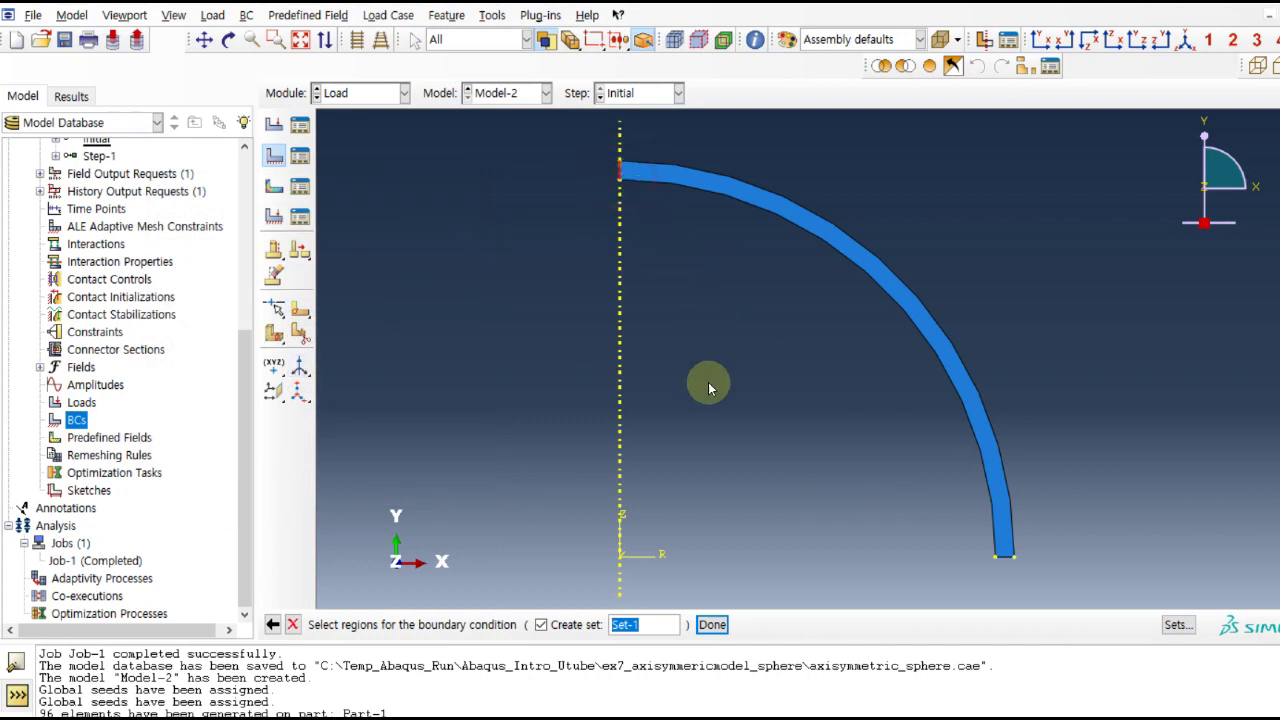
left_click(706, 622)
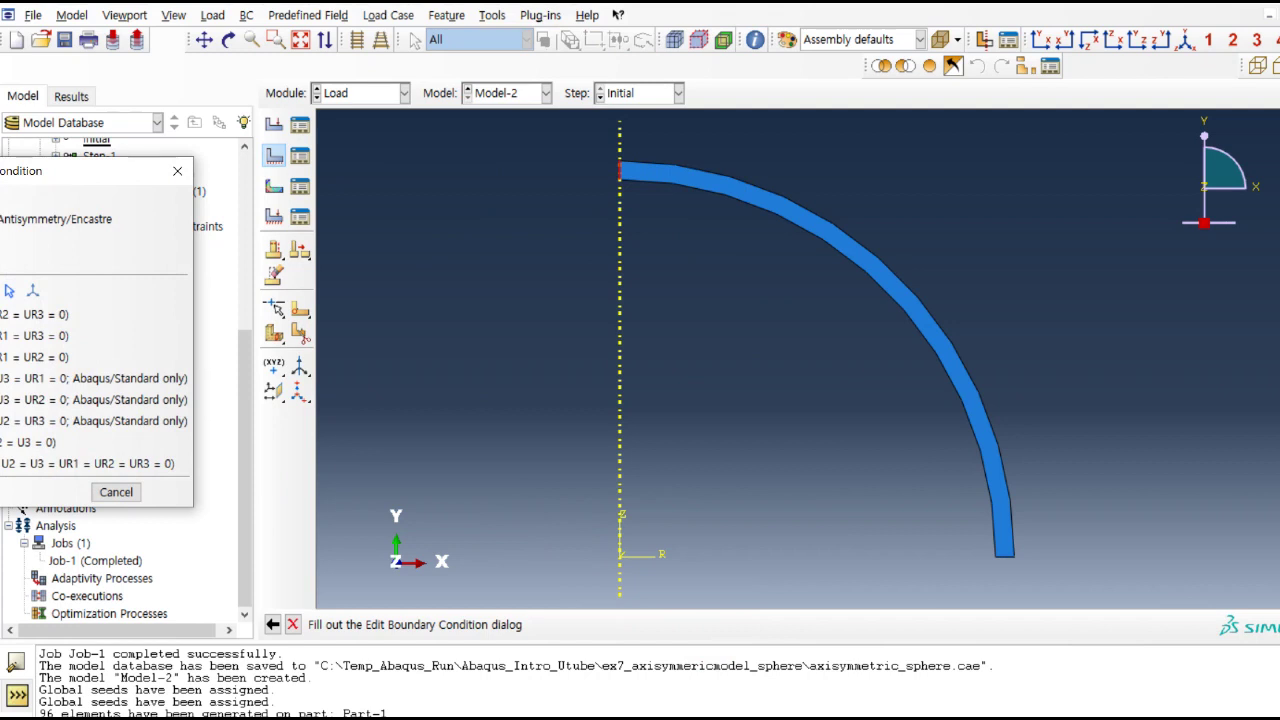
left_click_drag(60, 192, 342, 190)
left_click(206, 316)
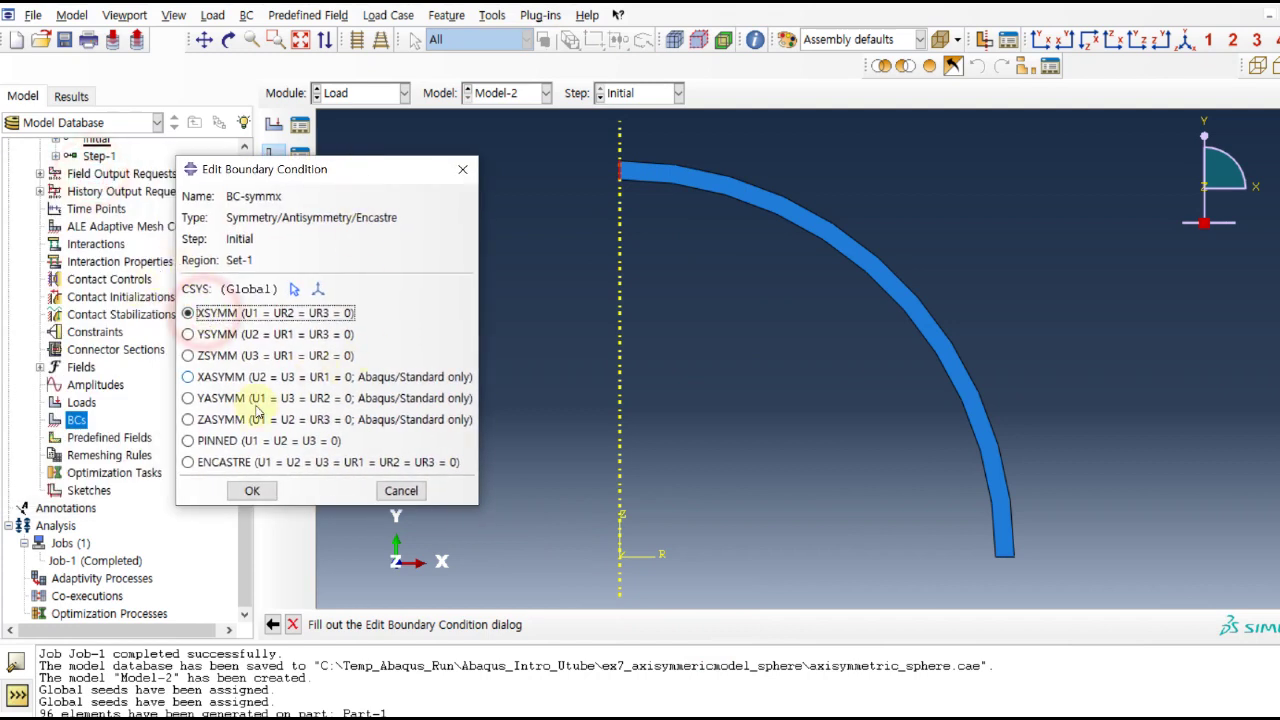
left_click(262, 492)
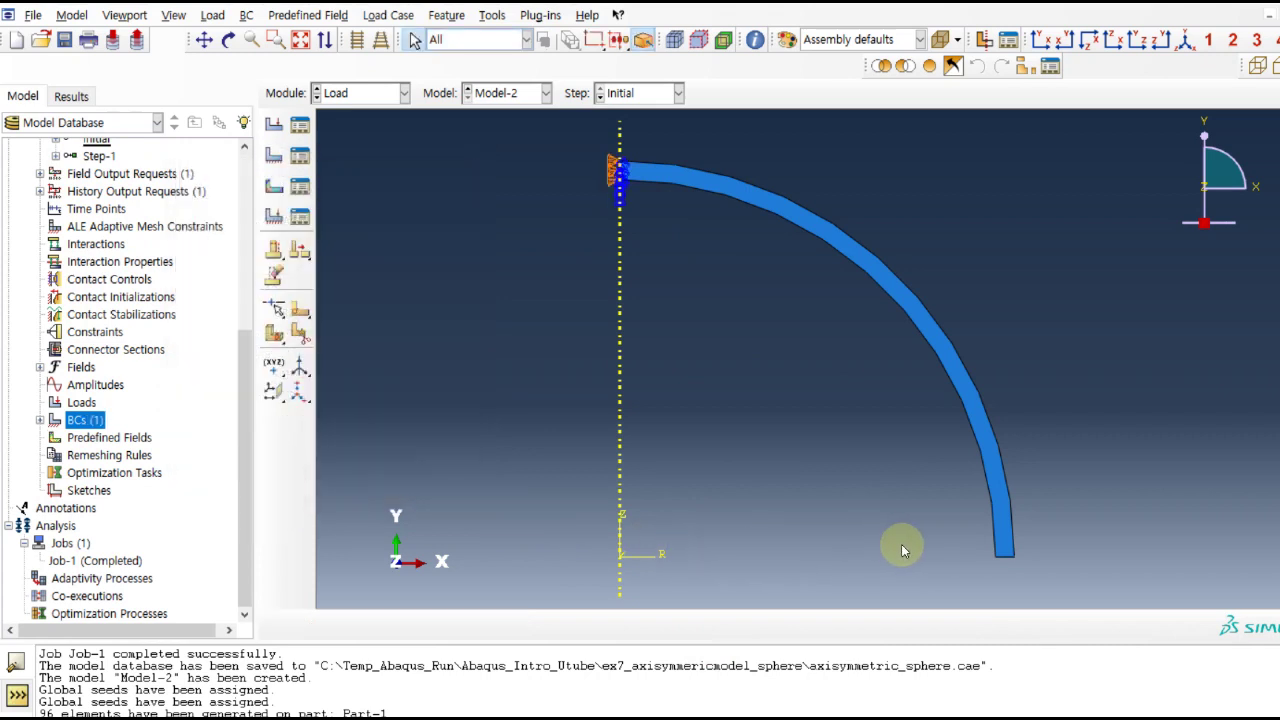
- Create the boundary condition BC-symmy in the Initial step, applying YSYMM to the ring's short horizontal end edge
double_click(66, 423)
left_click(248, 209)
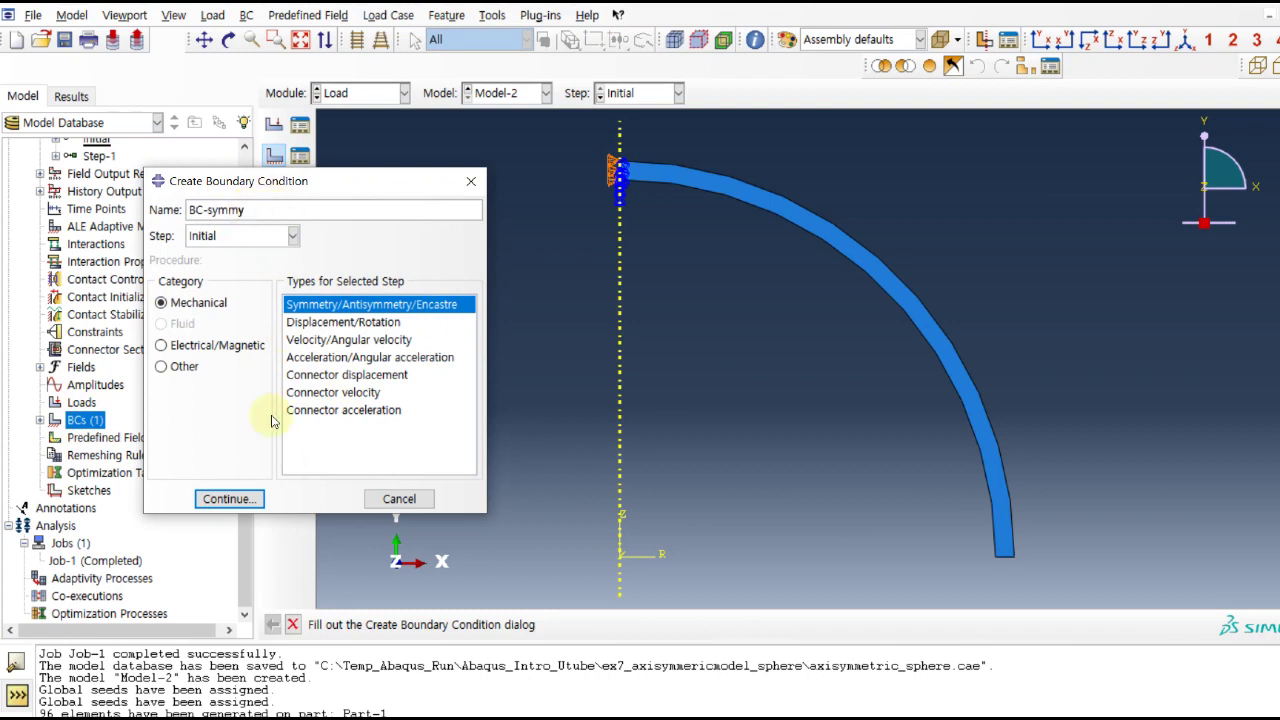
left_click(229, 499)
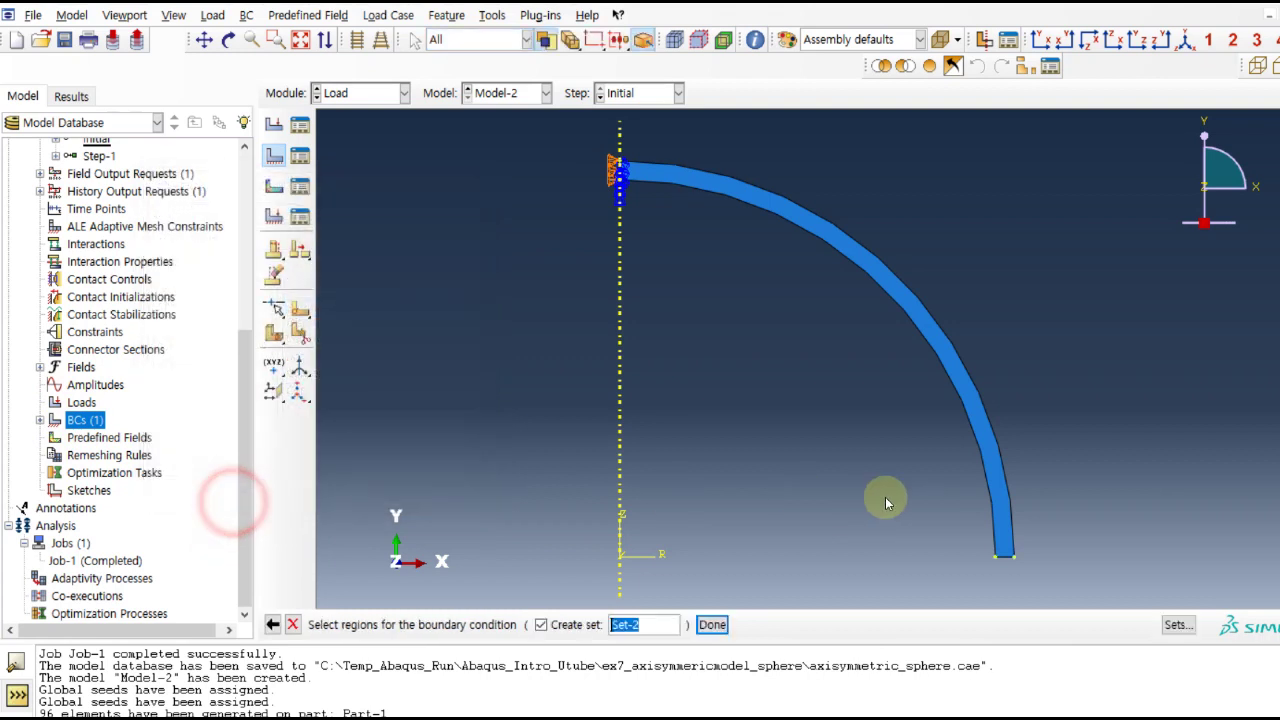
left_click(1003, 553)
left_click(712, 624)
left_click(250, 334)
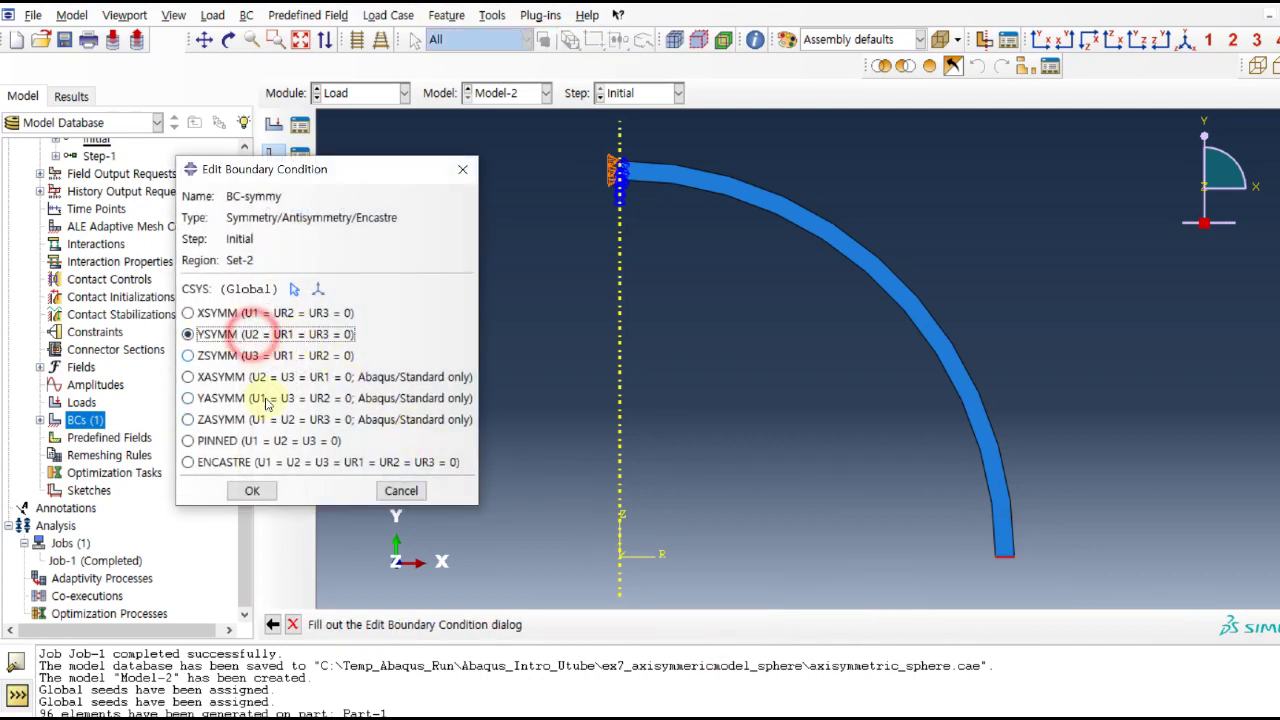
left_click(252, 490)
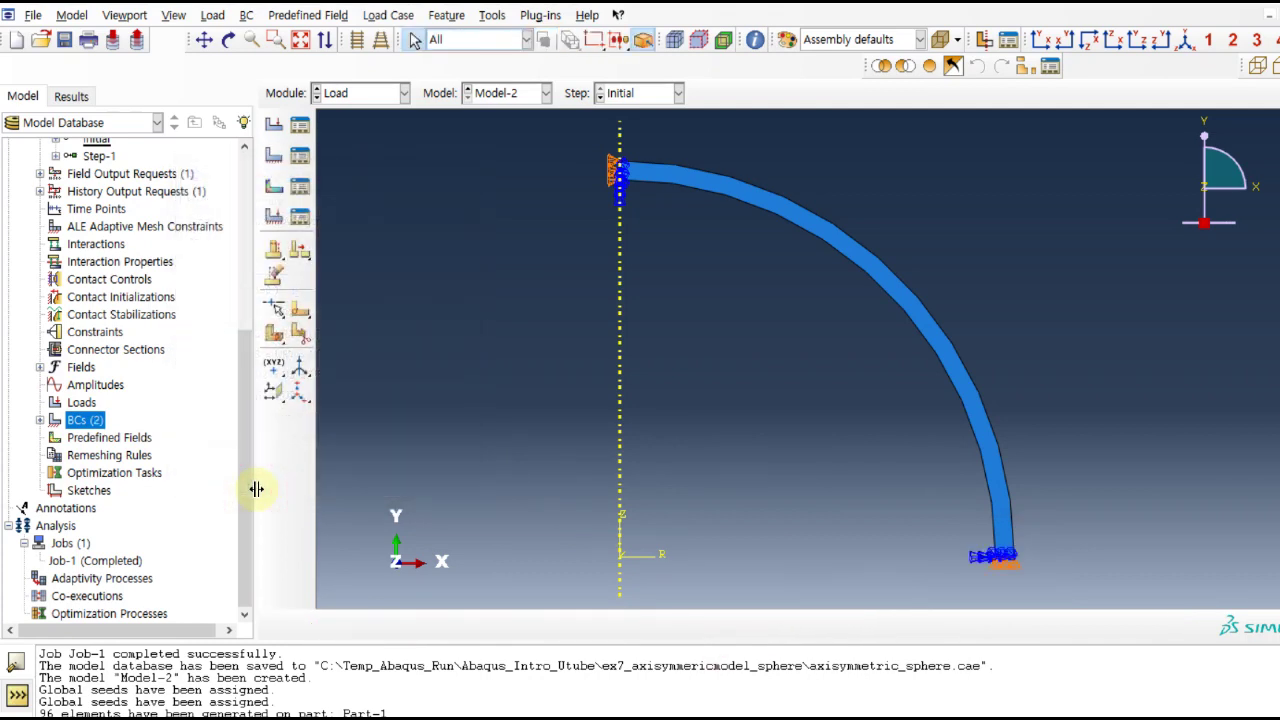
- Create a uniform mechanical pressure load of magnitude 100 in Step-1 on the inner arc of the quarter ring
double_click(81, 402)
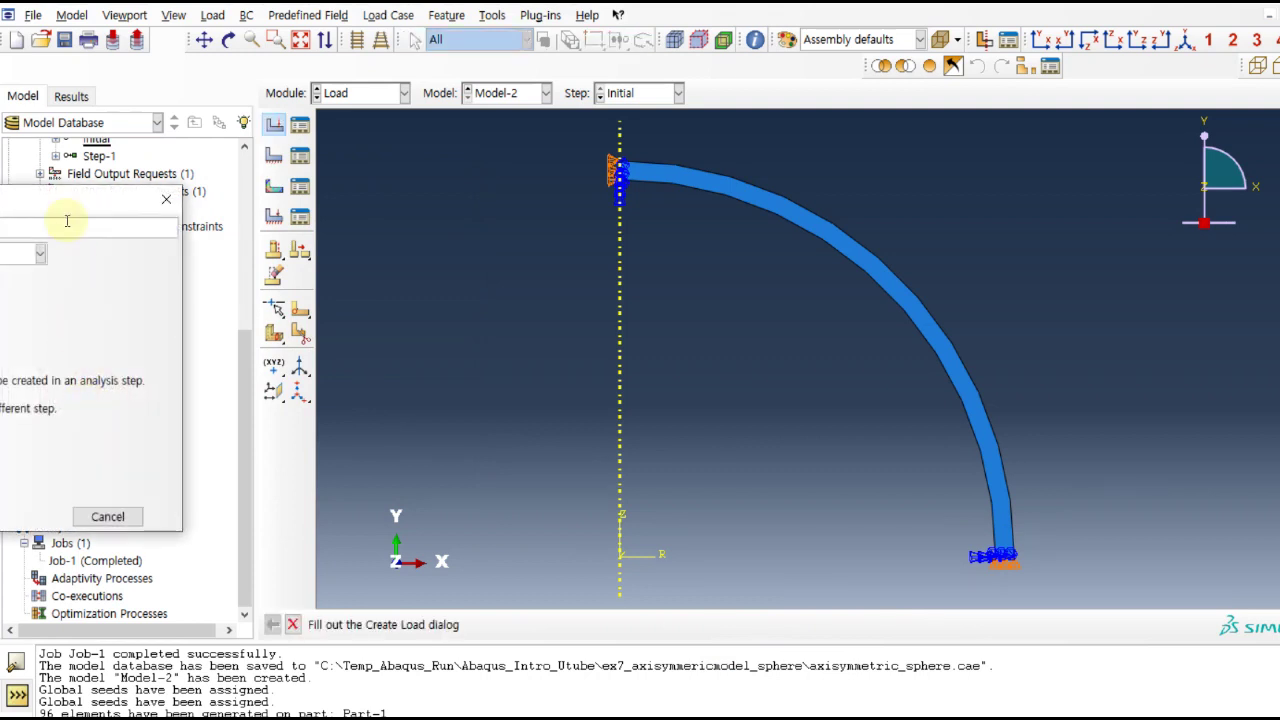
left_click(194, 232)
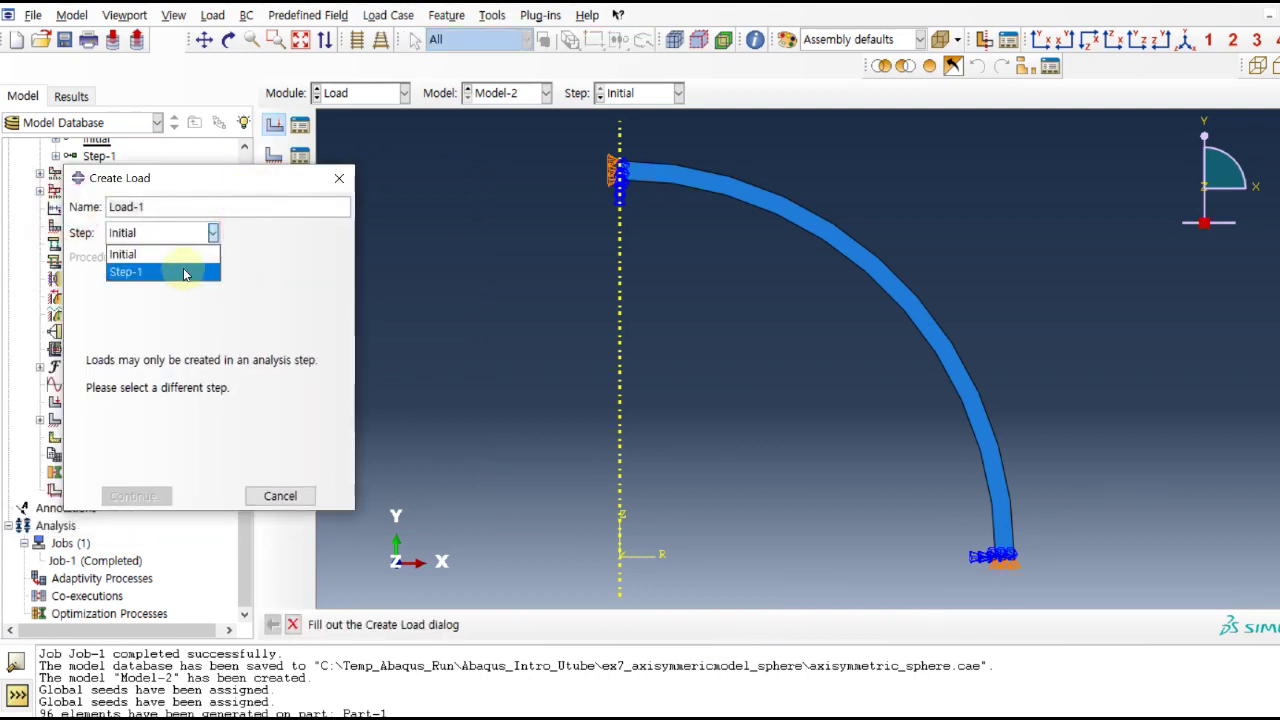
left_click(184, 270)
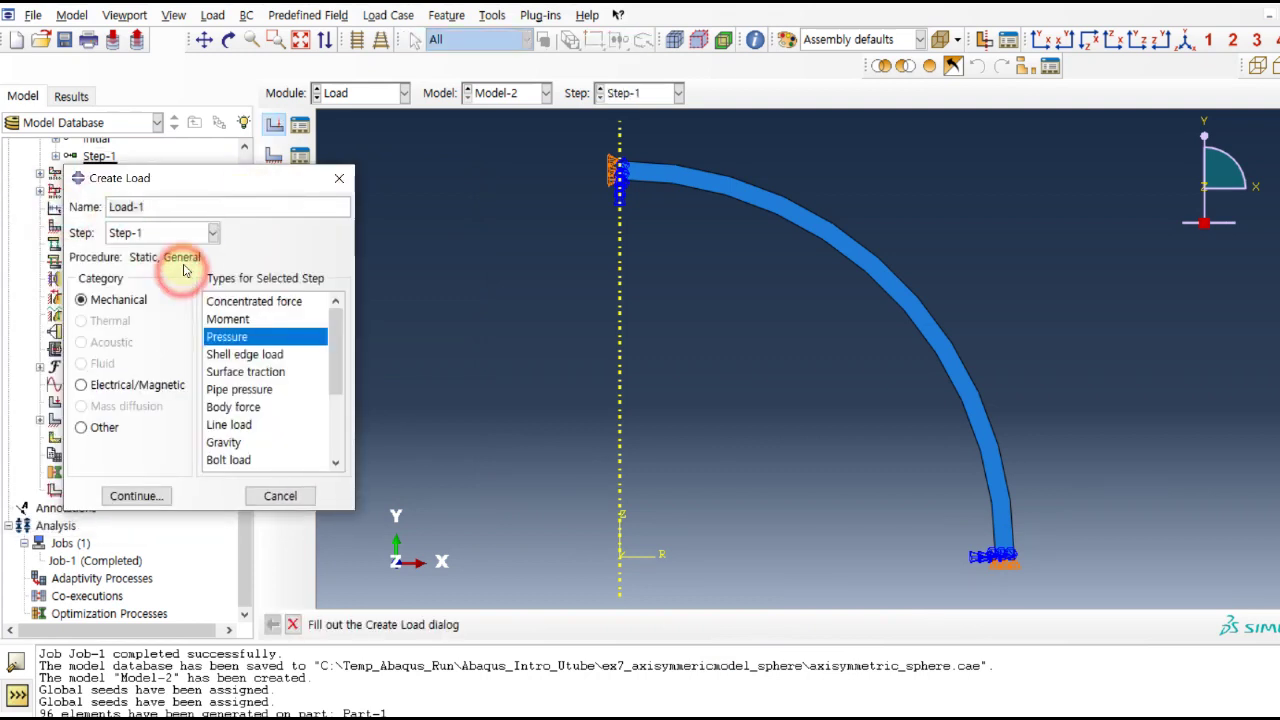
left_click(137, 500)
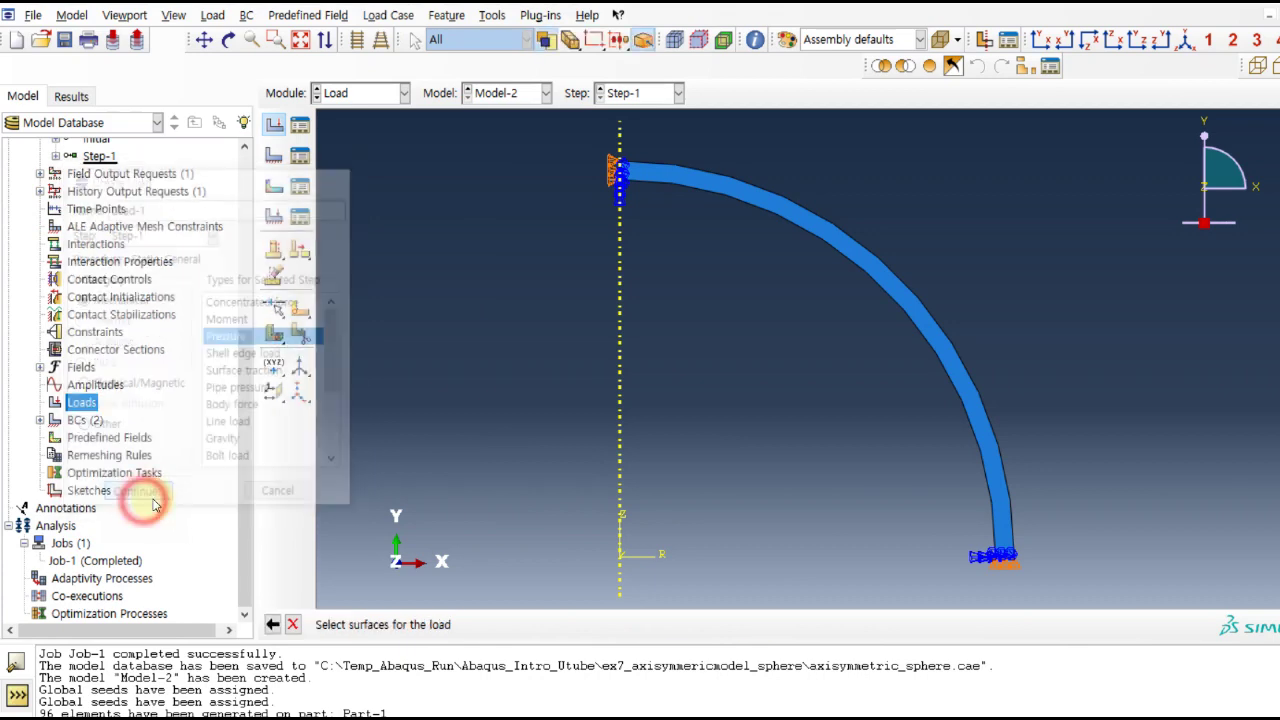
left_click(918, 333)
left_click(759, 624)
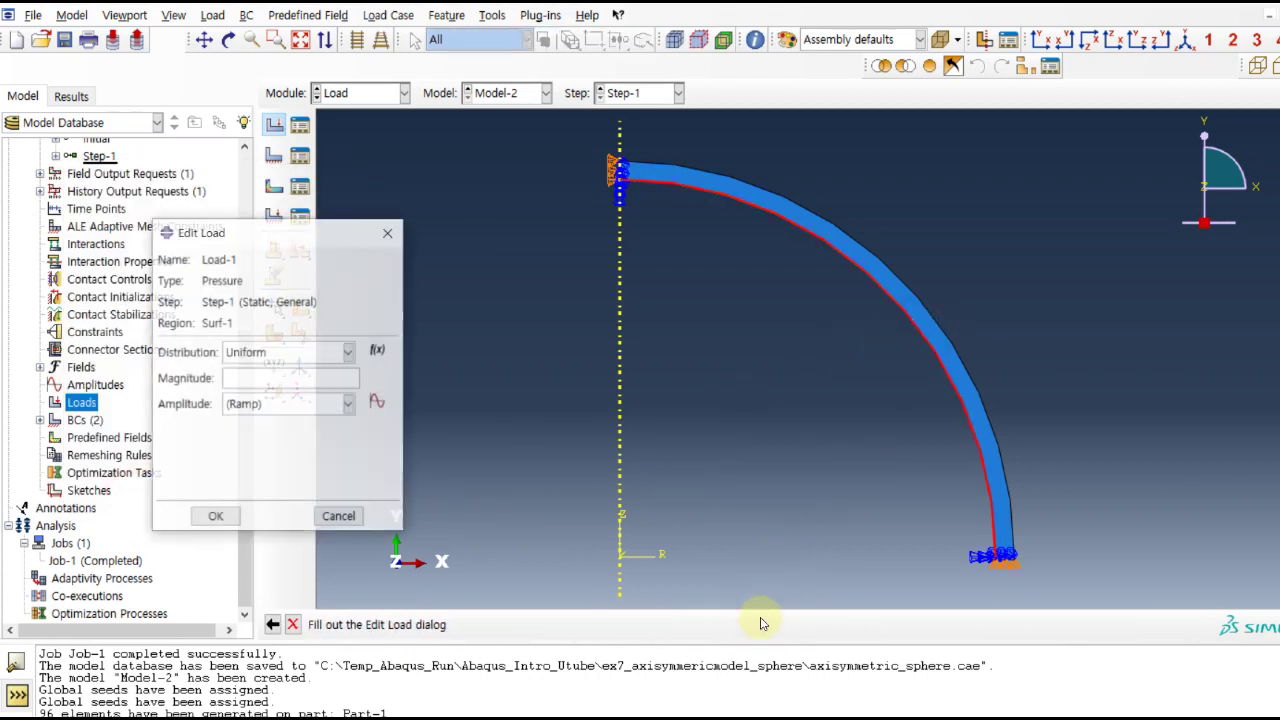
left_click(341, 375)
type("100")
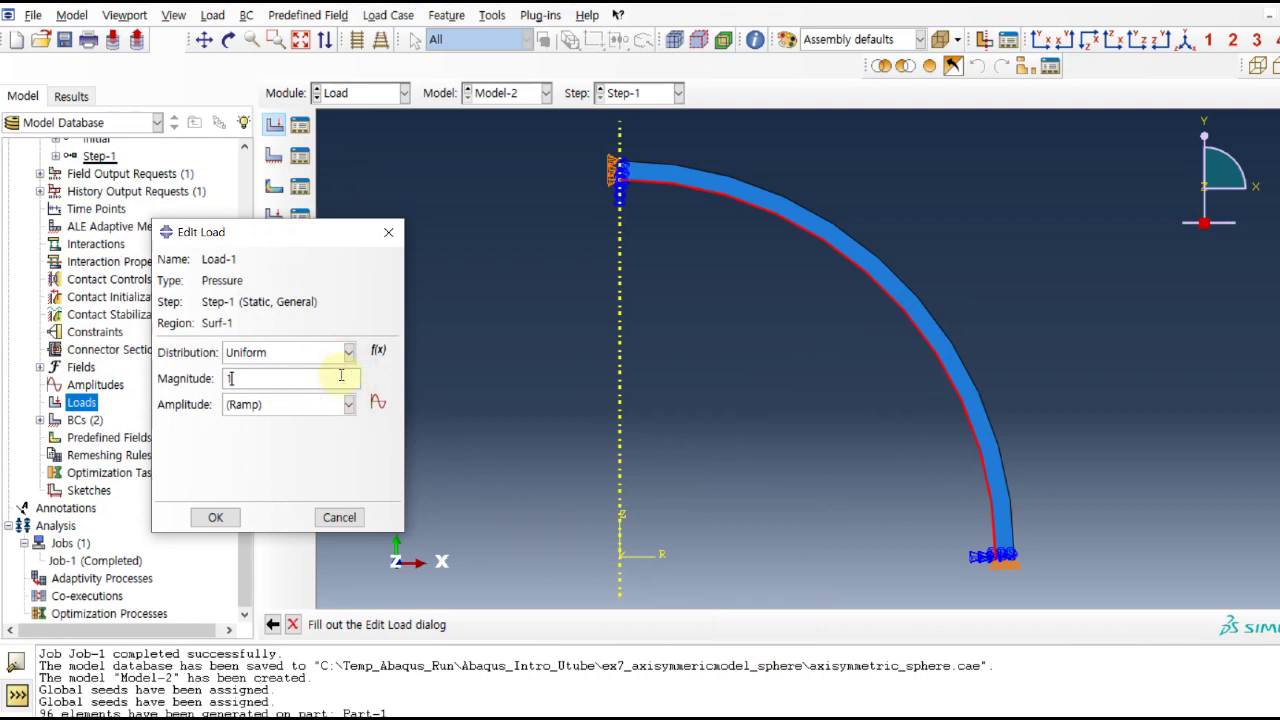
left_click(222, 517)
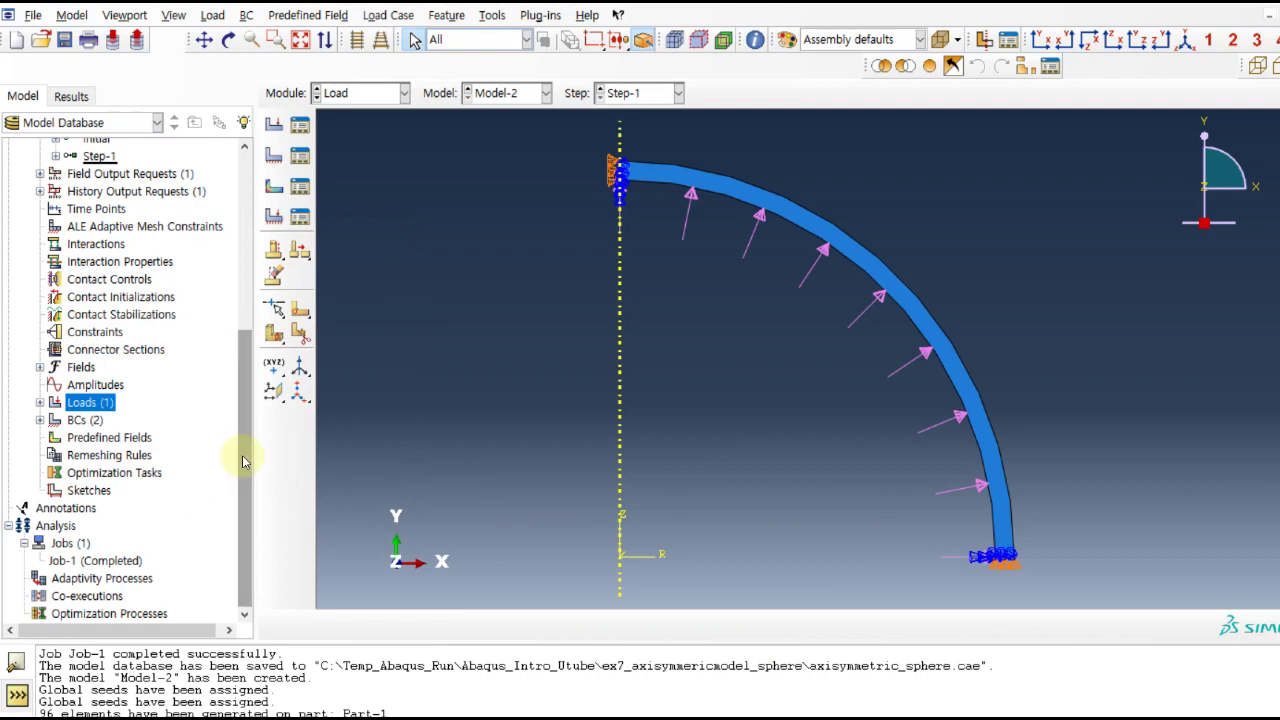
scroll(245, 455, "up", 1)
scroll(245, 455, "down", 1)
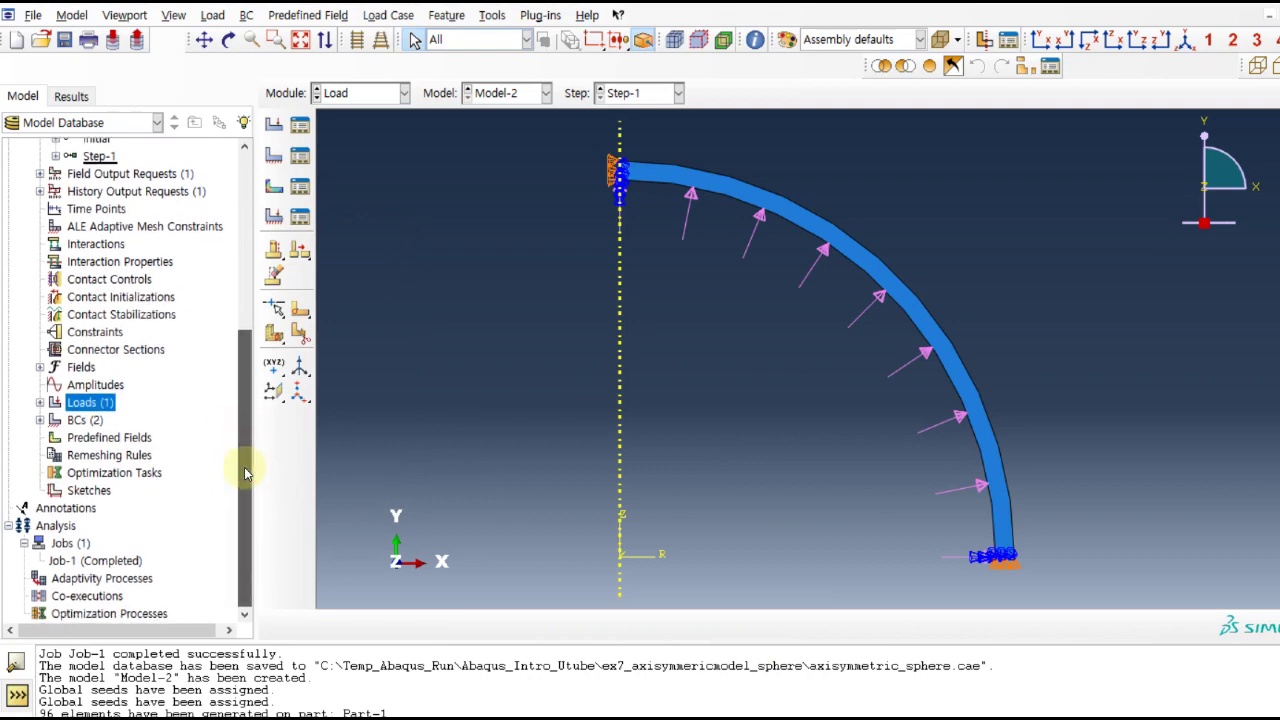
- Create a full-analysis job for Model-2 with the default settings and submit it for analysis
scroll(246, 466, "up", 5)
scroll(242, 280, "down", 5)
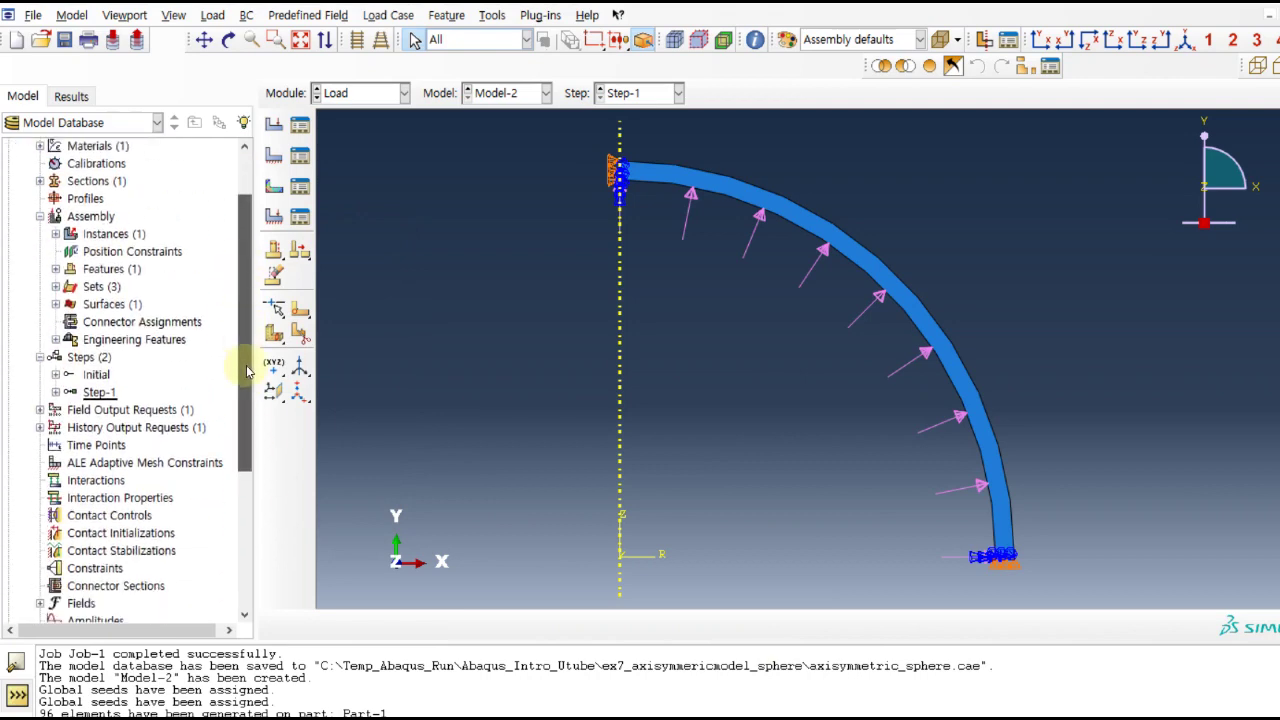
left_click(345, 92)
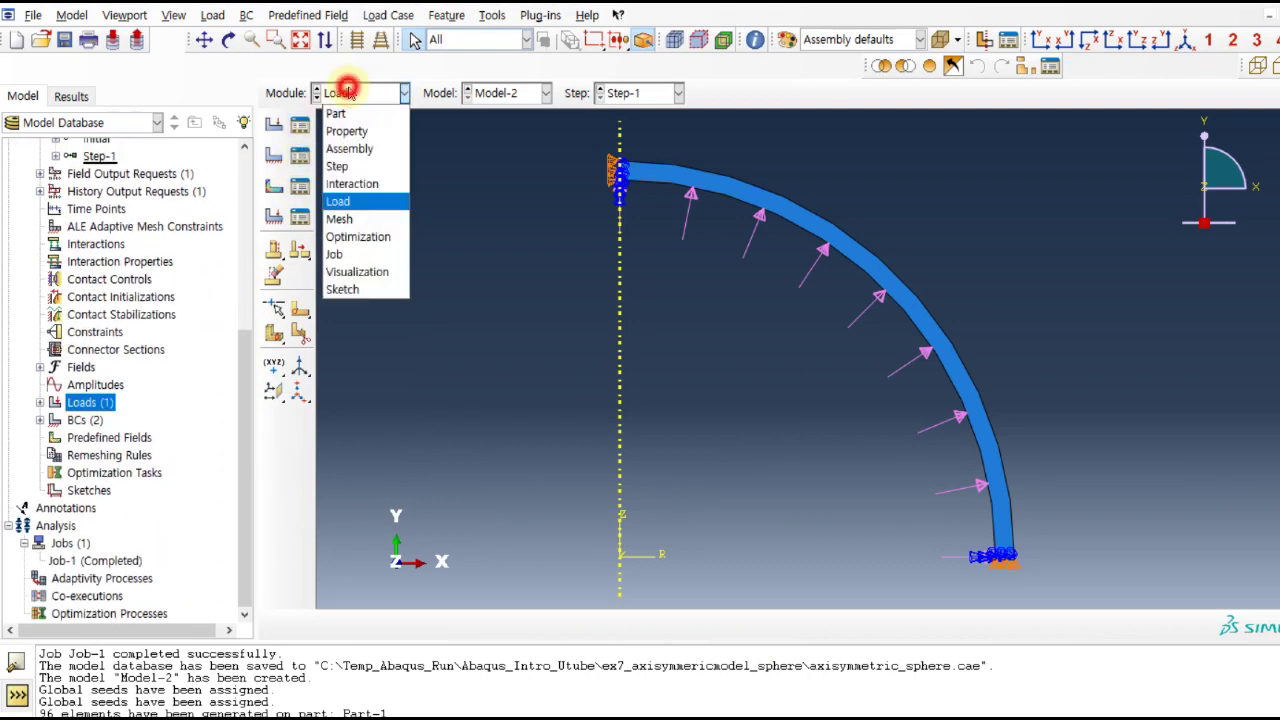
left_click(362, 254)
left_click(247, 484)
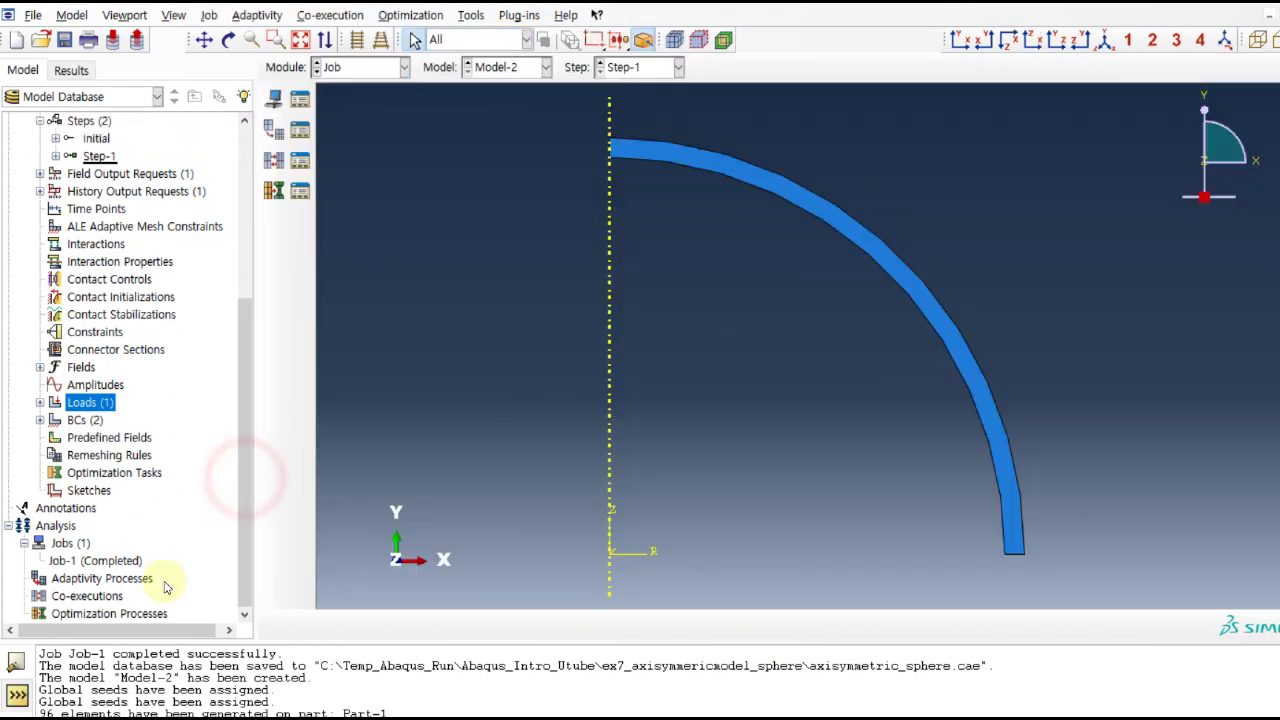
double_click(80, 545)
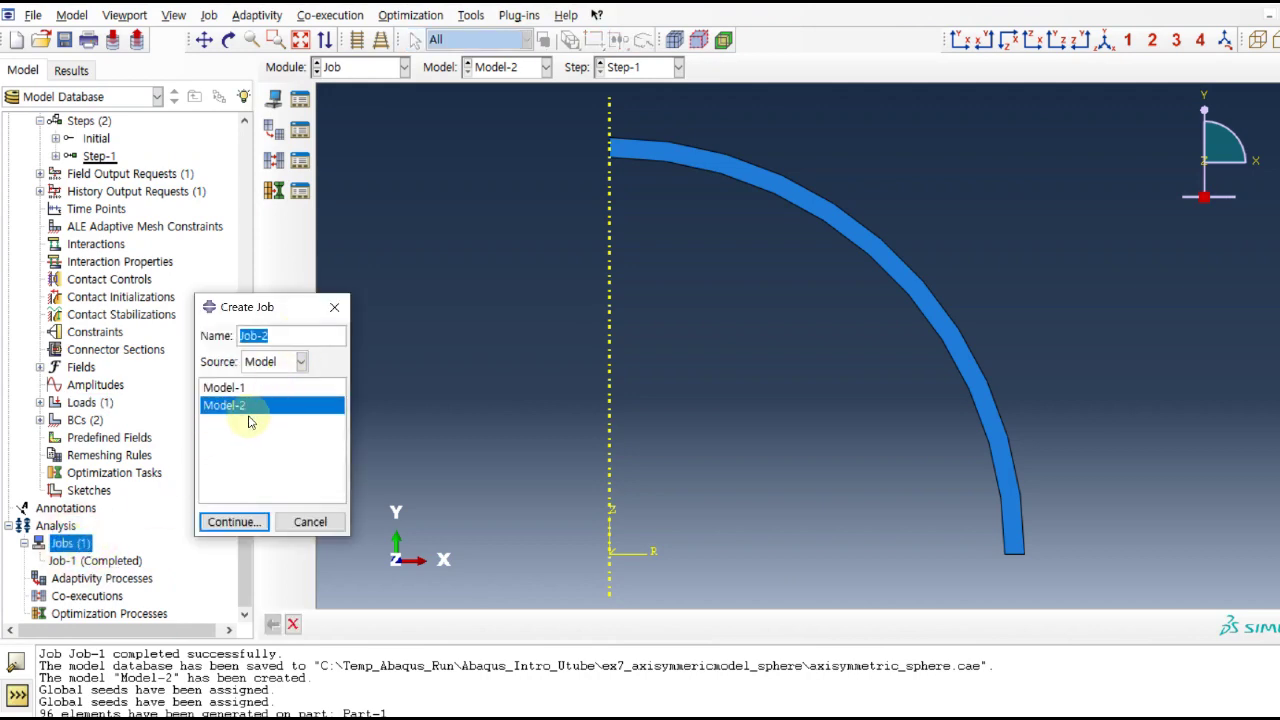
left_click(253, 522)
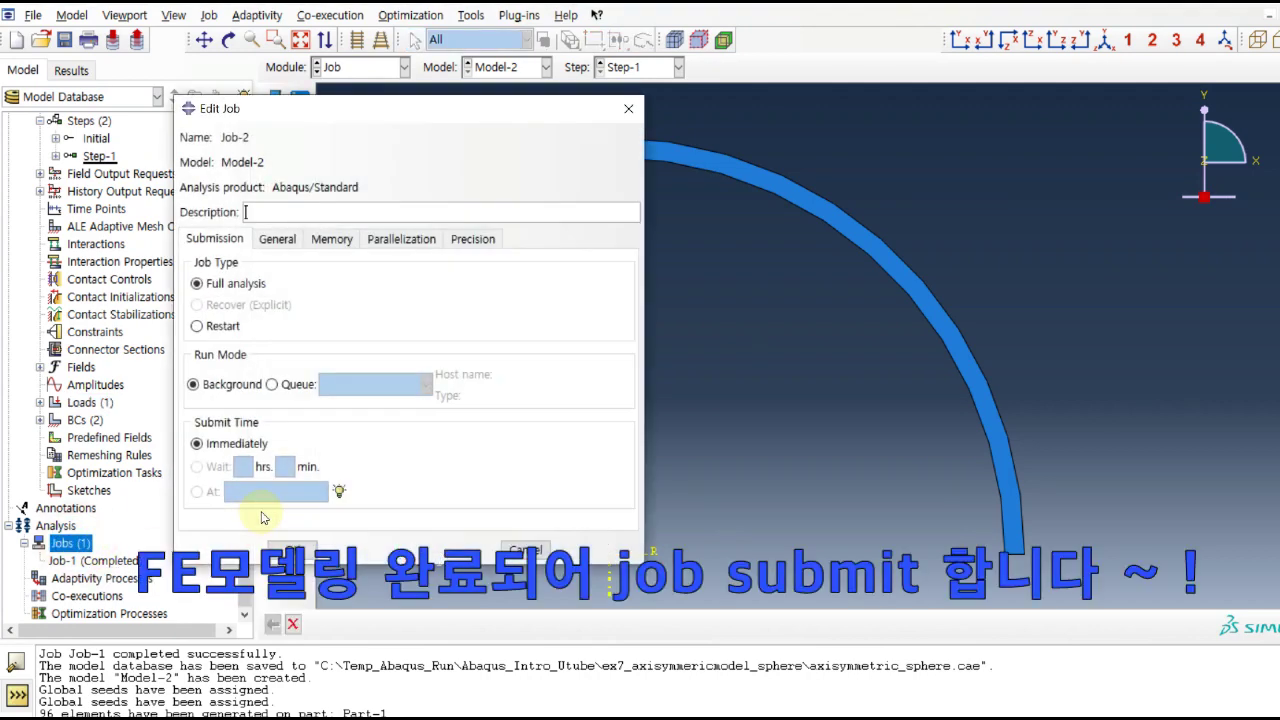
left_click(300, 541)
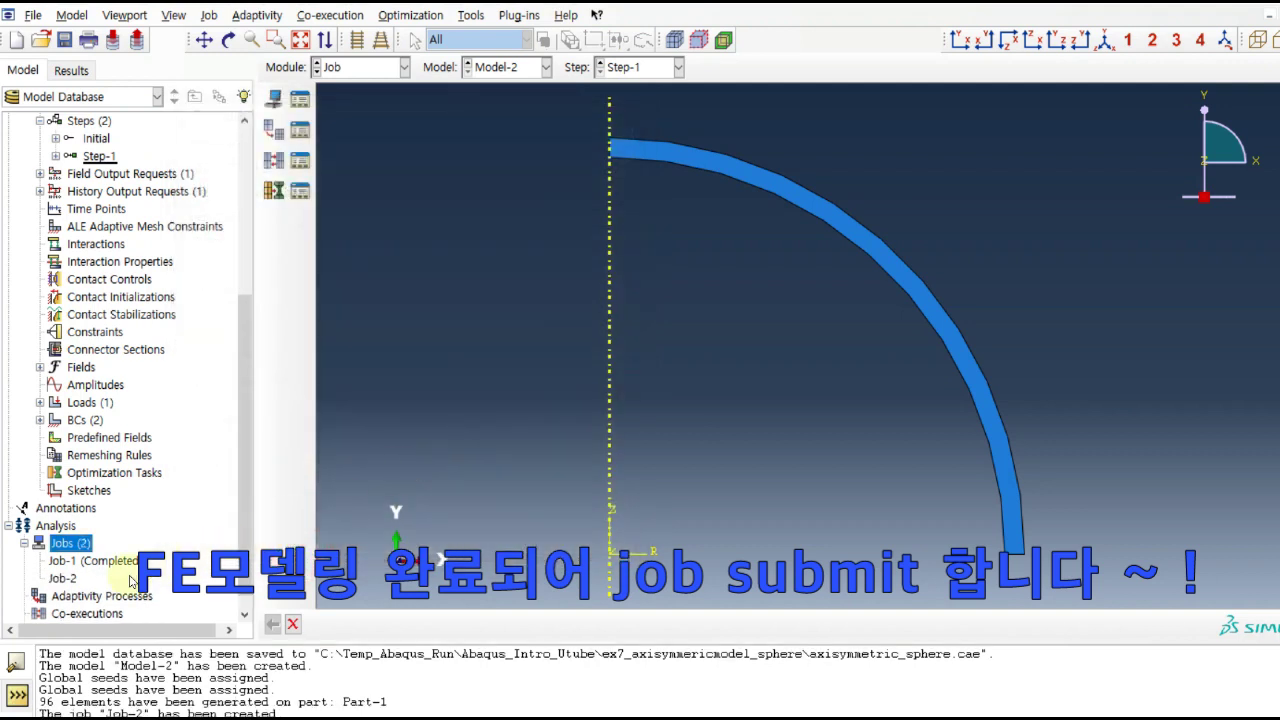
right_click(64, 579)
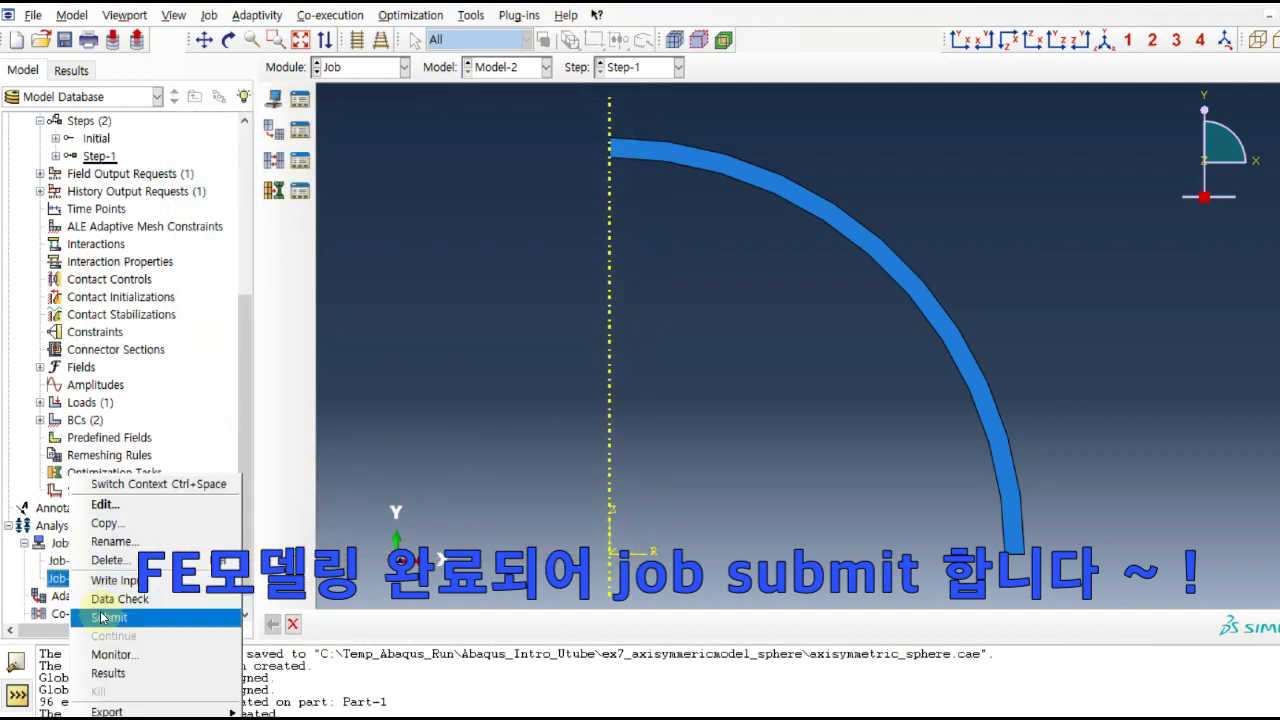
left_click(104, 614)
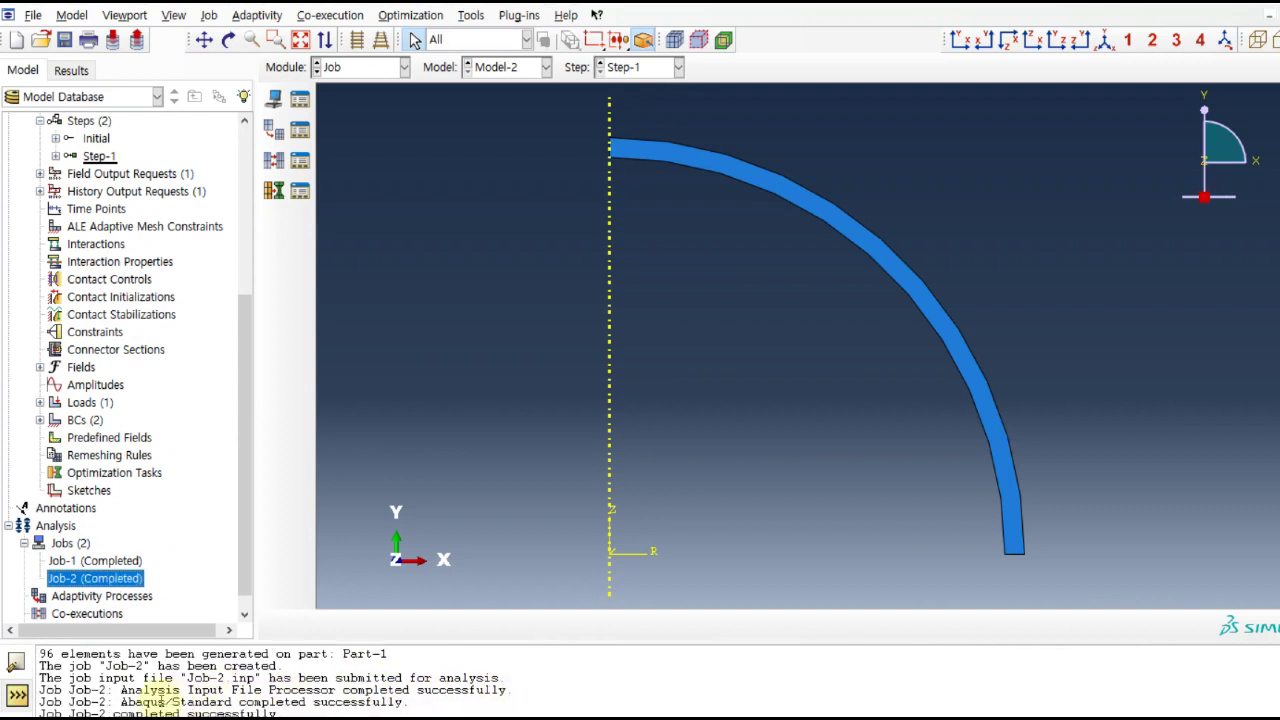
- Open the results of Job-2 and plot the Mises stress contours
right_click(130, 579)
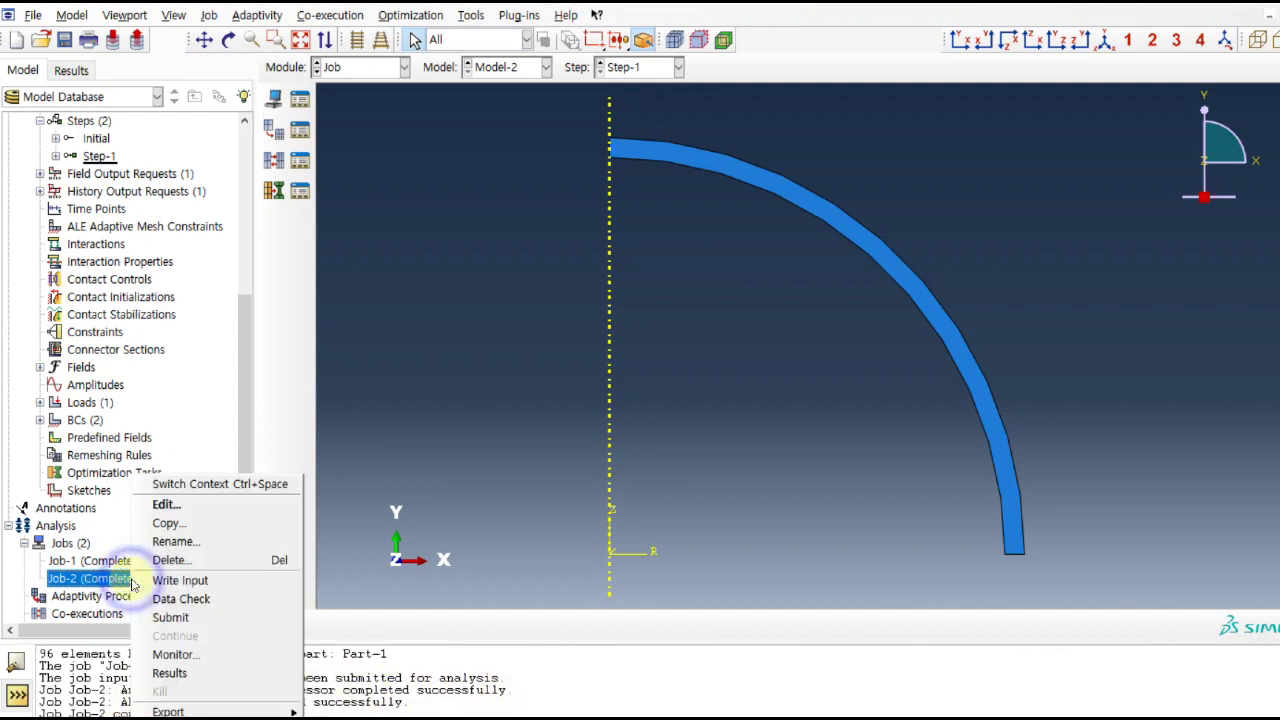
left_click(228, 678)
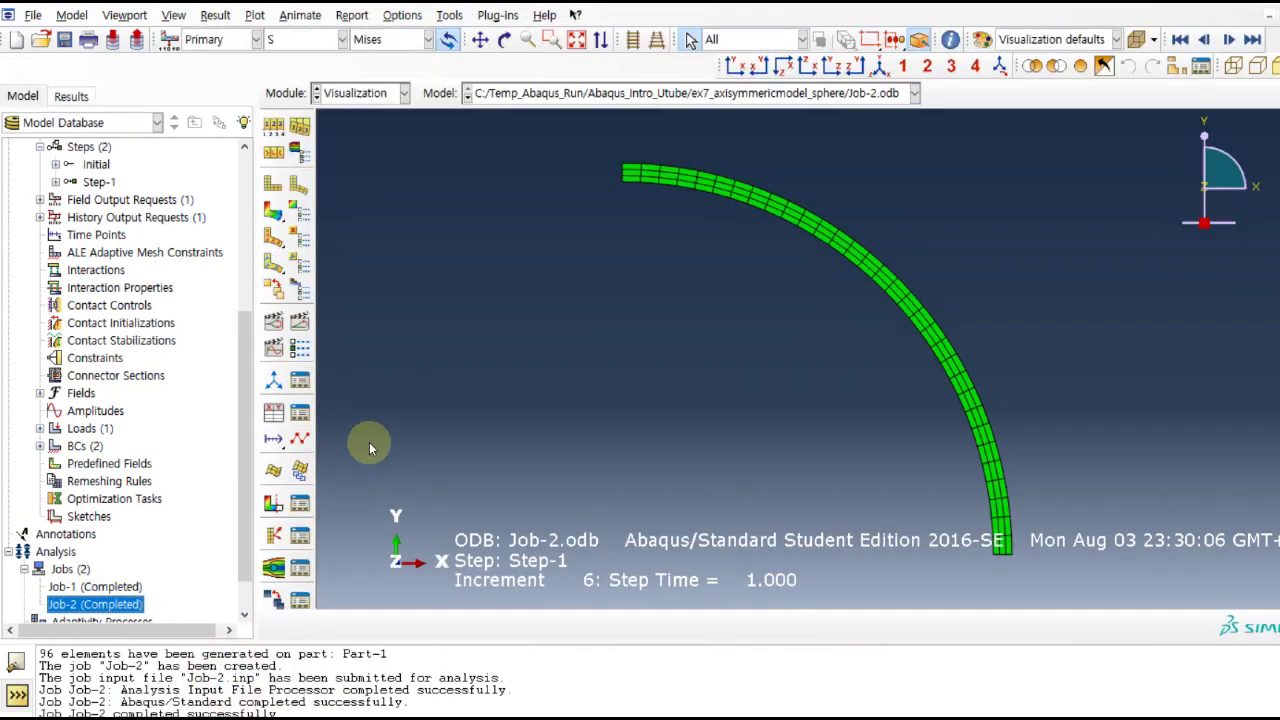
left_click(273, 211)
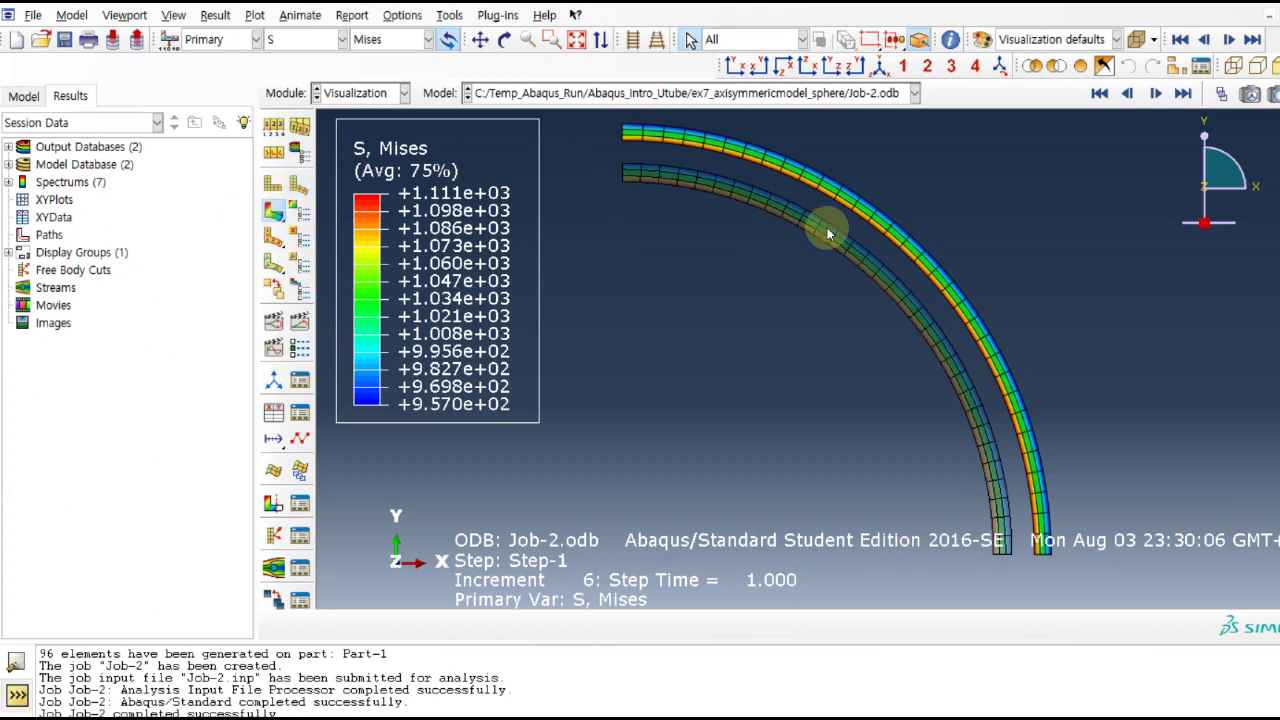
- Apply continuous contour intervals with the banded contour type to the stress plot
left_click(299, 211)
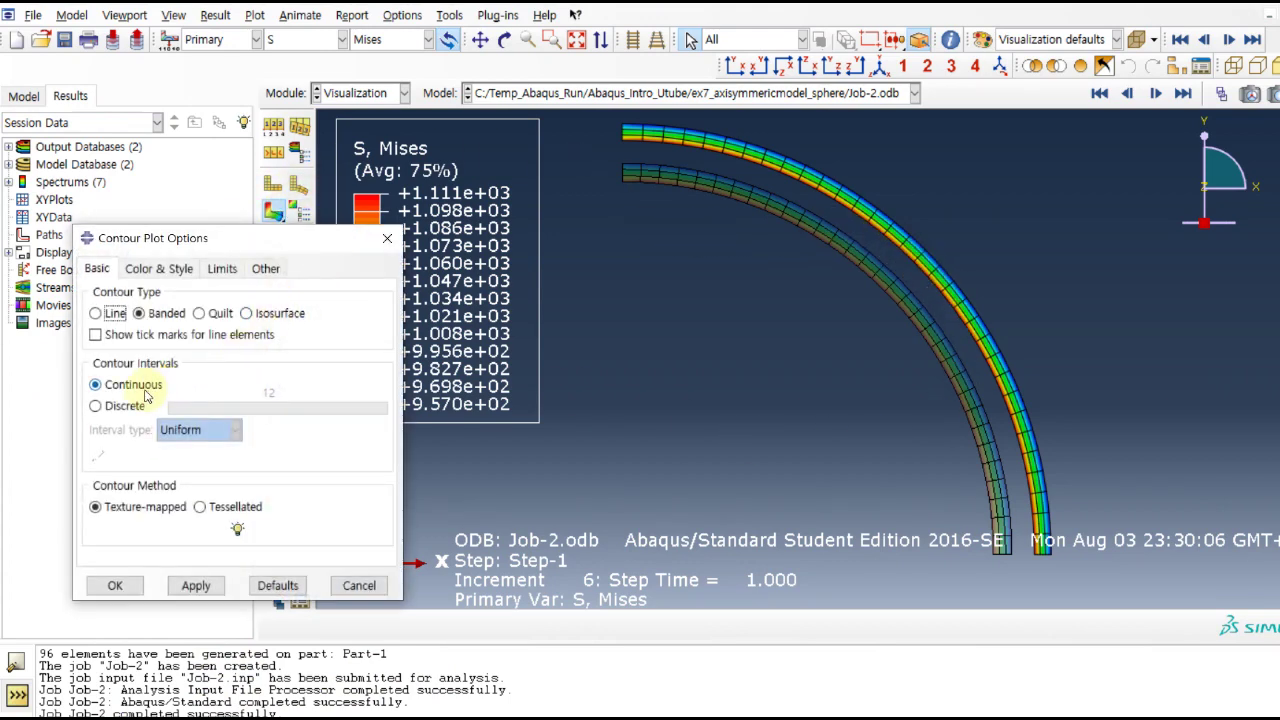
left_click(197, 585)
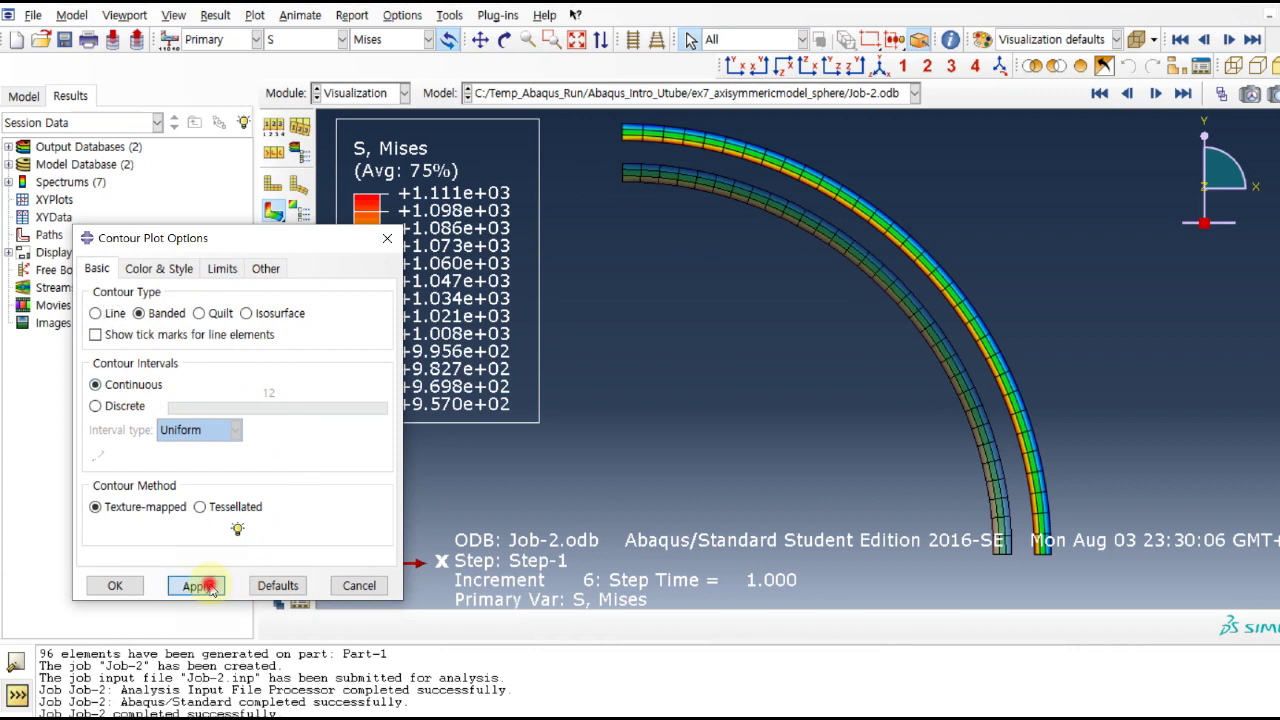
left_click(122, 585)
left_click(730, 312)
- Plot the S22 stress component and show its contours on the deformed shape only
left_click(394, 42)
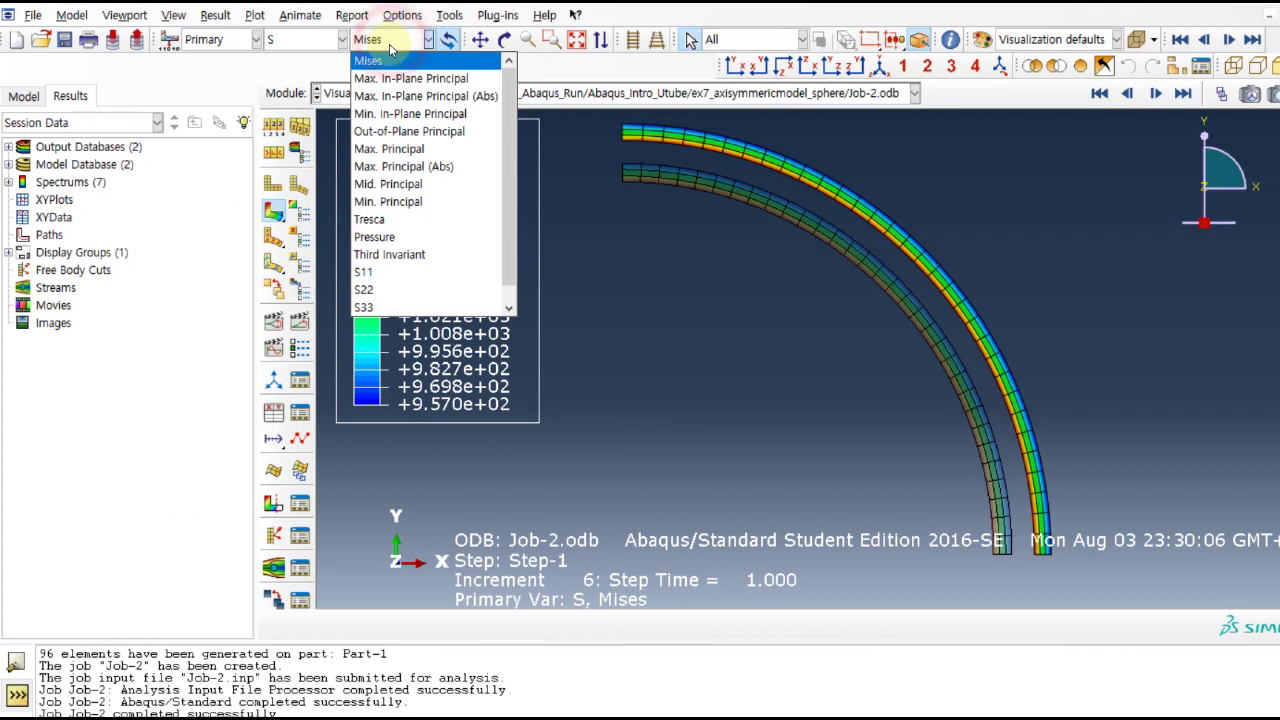
left_click(405, 291)
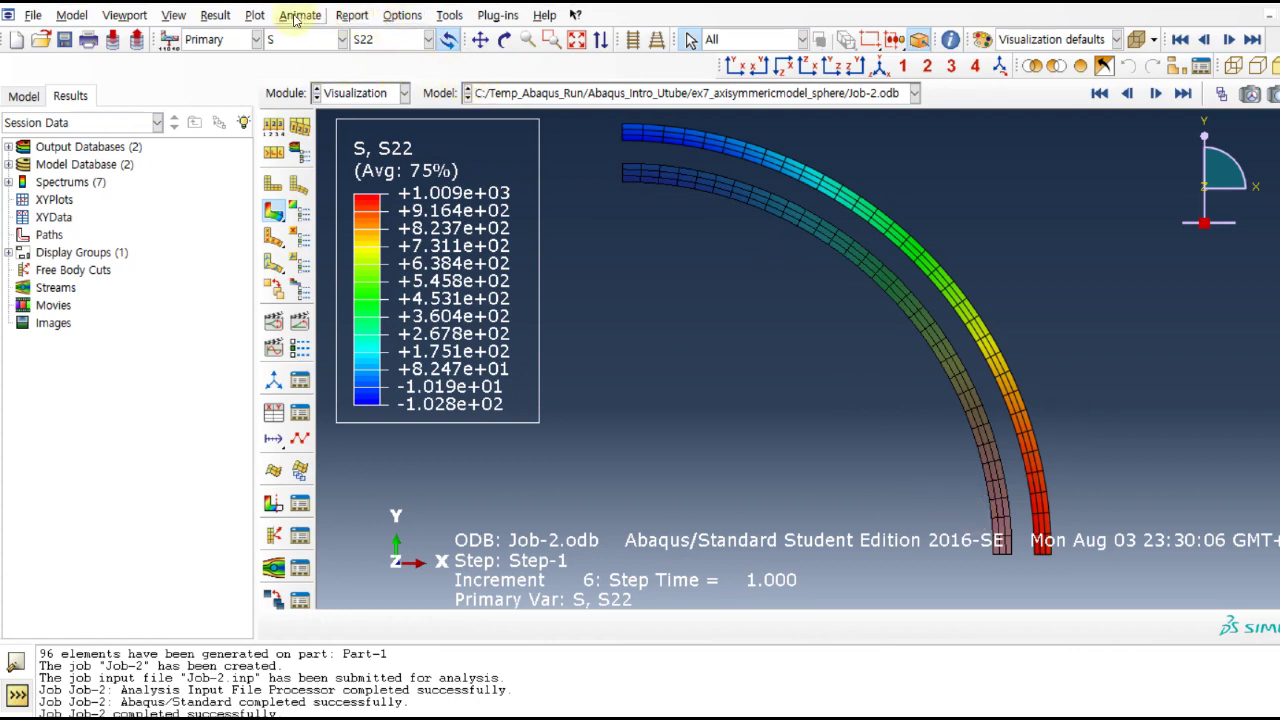
left_click(255, 15)
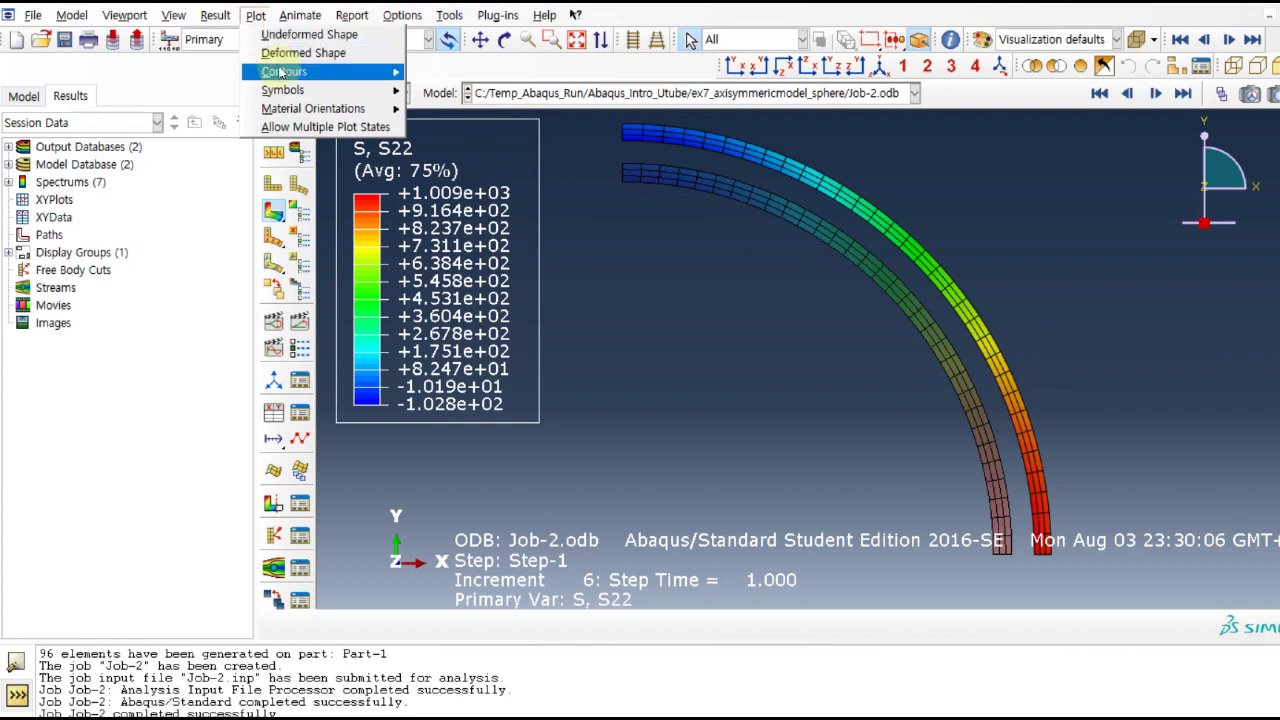
mouse_move(281, 72)
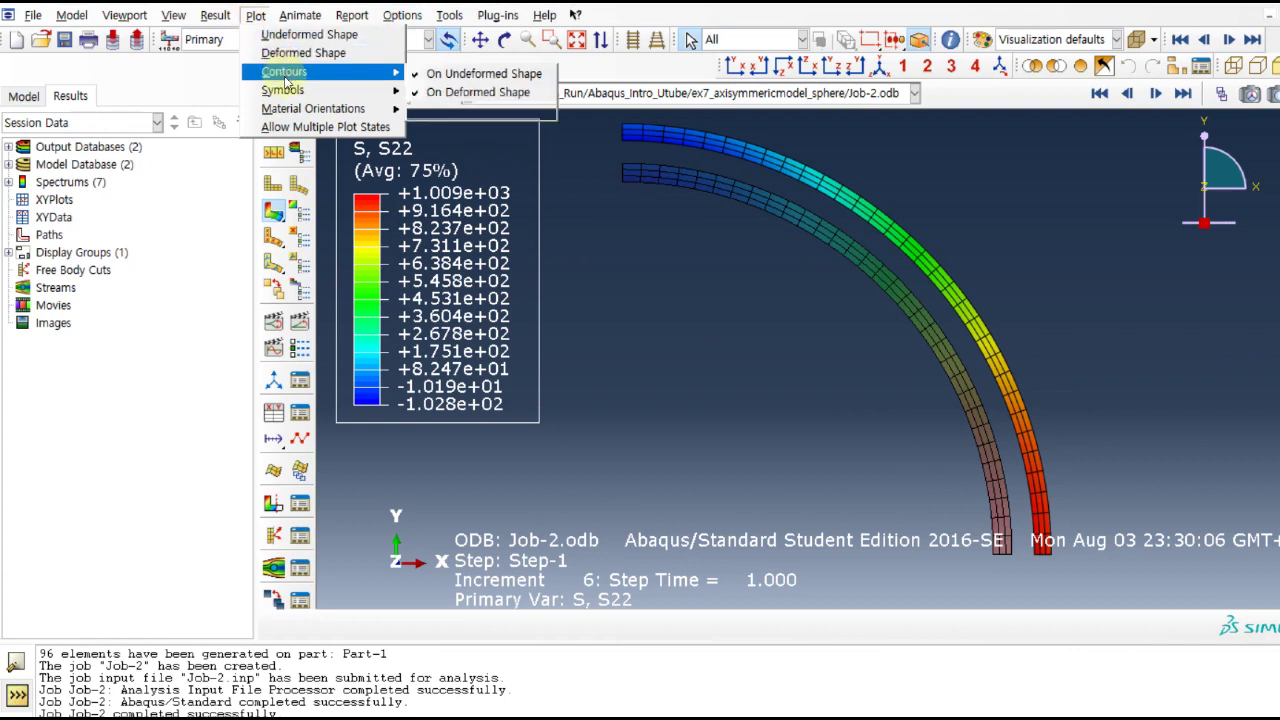
left_click(464, 93)
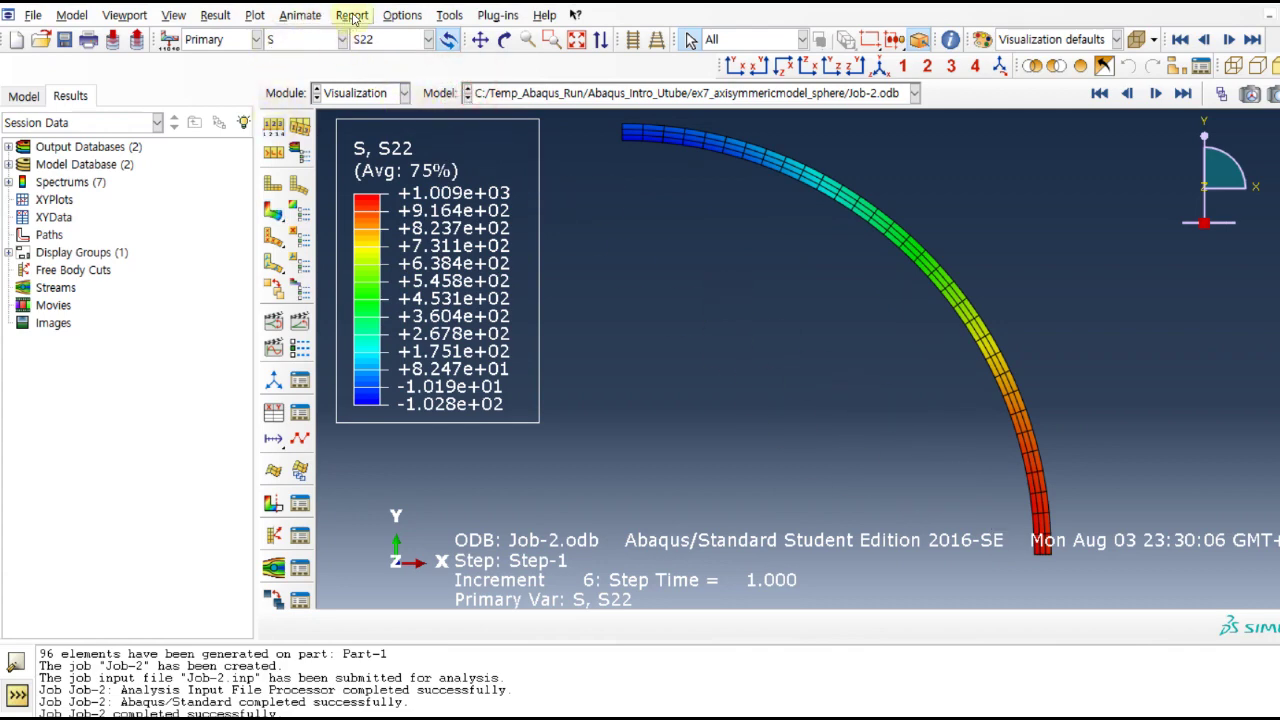
- Set the deformation scale factor of the plot to Auto-compute
left_click(402, 15)
left_click(405, 31)
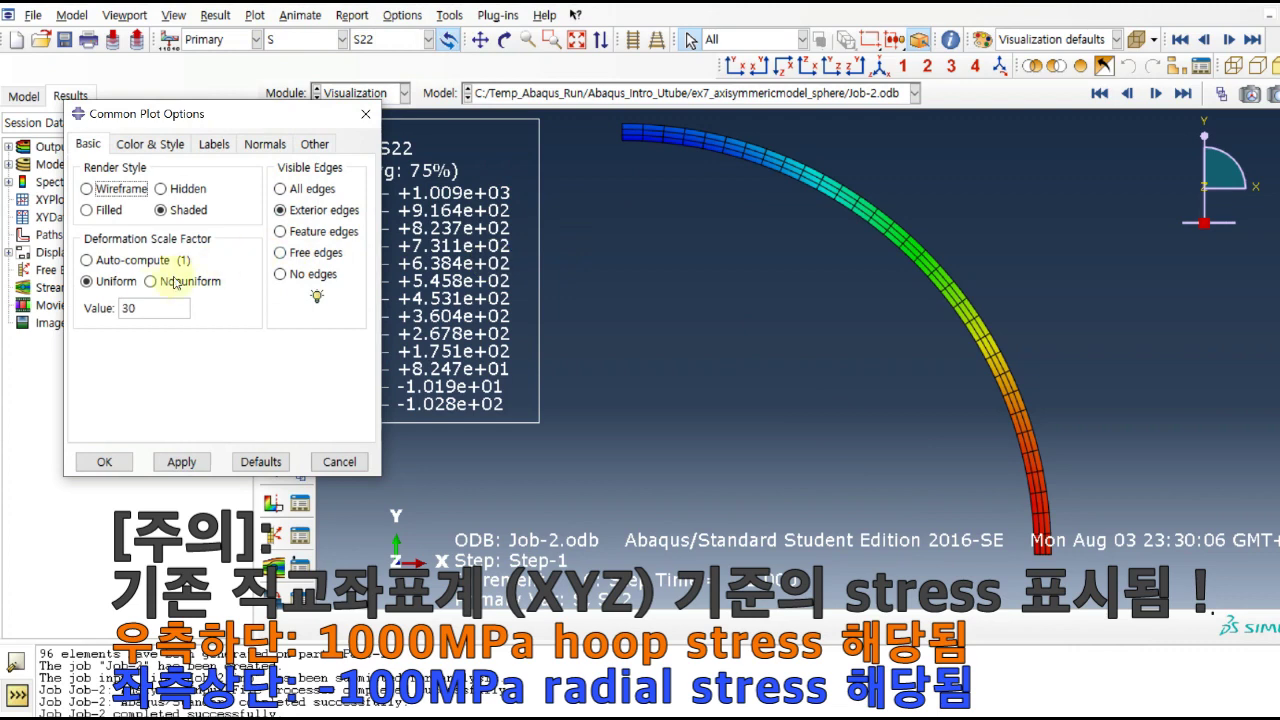
left_click(87, 260)
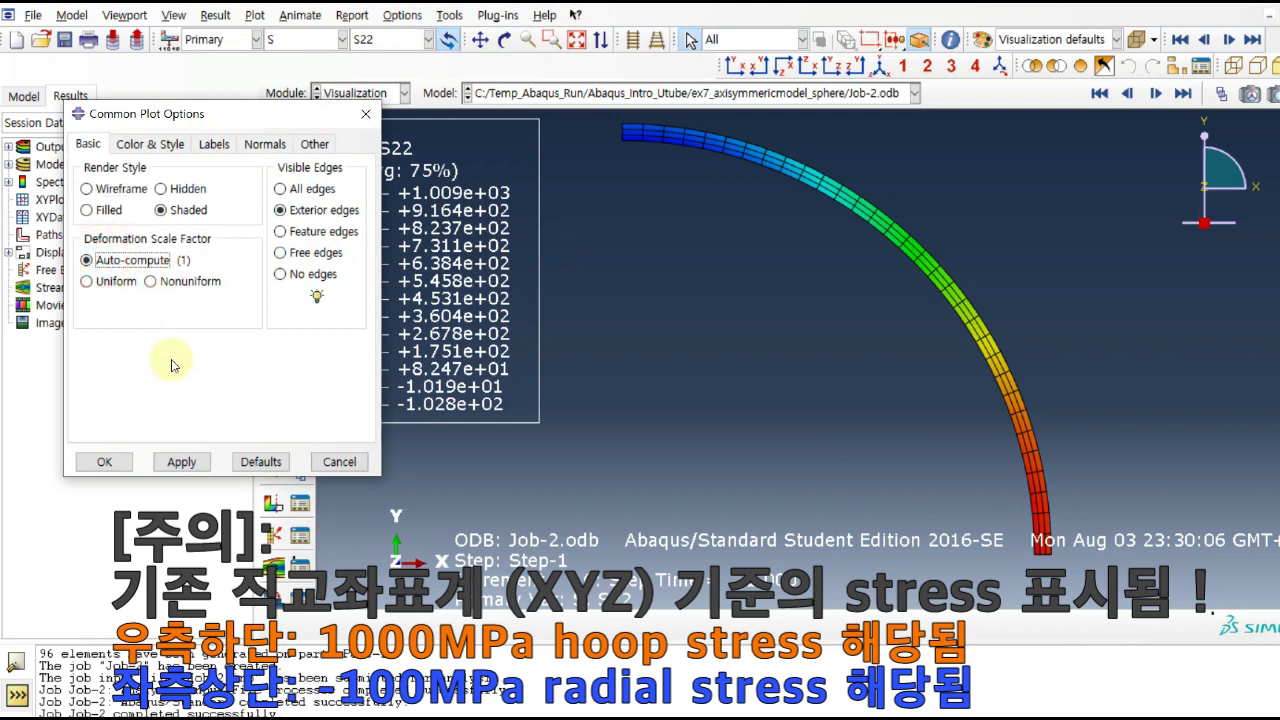
left_click(181, 461)
left_click(104, 461)
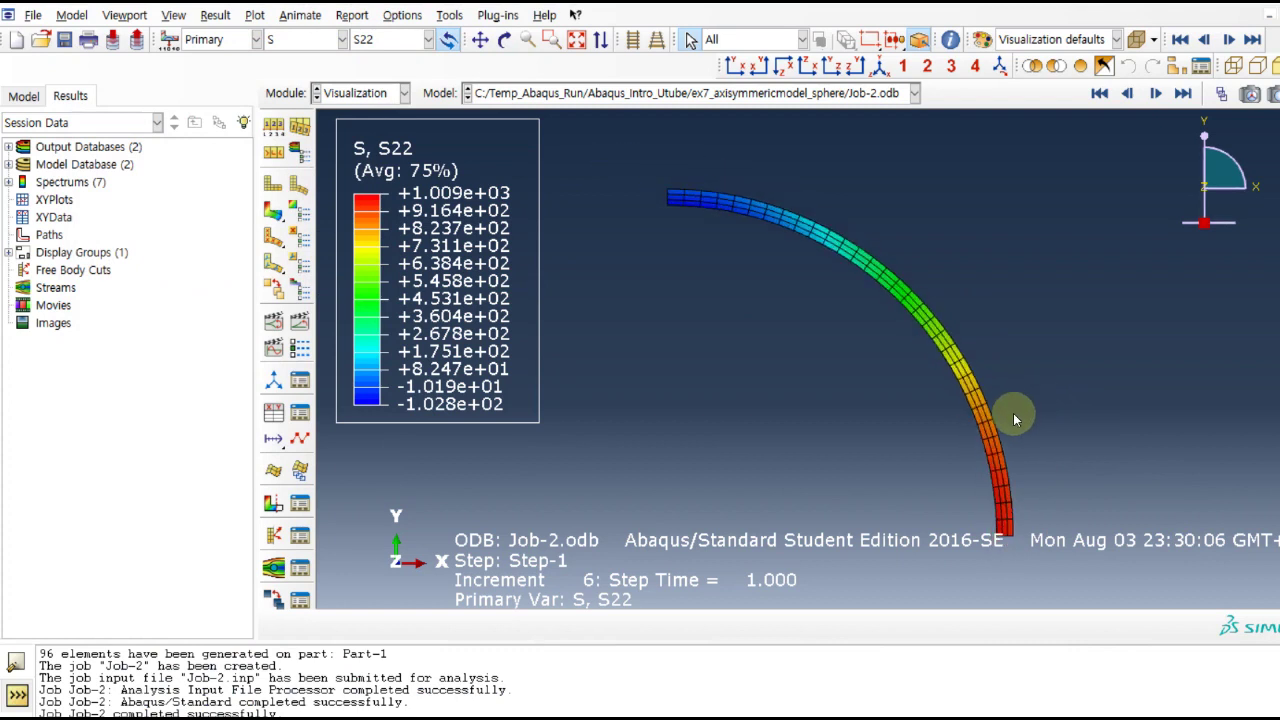
- Mirror the displayed Job-2 results across the XY, XZ and YZ planes, including the display bodies
left_click(576, 41)
left_click(481, 38)
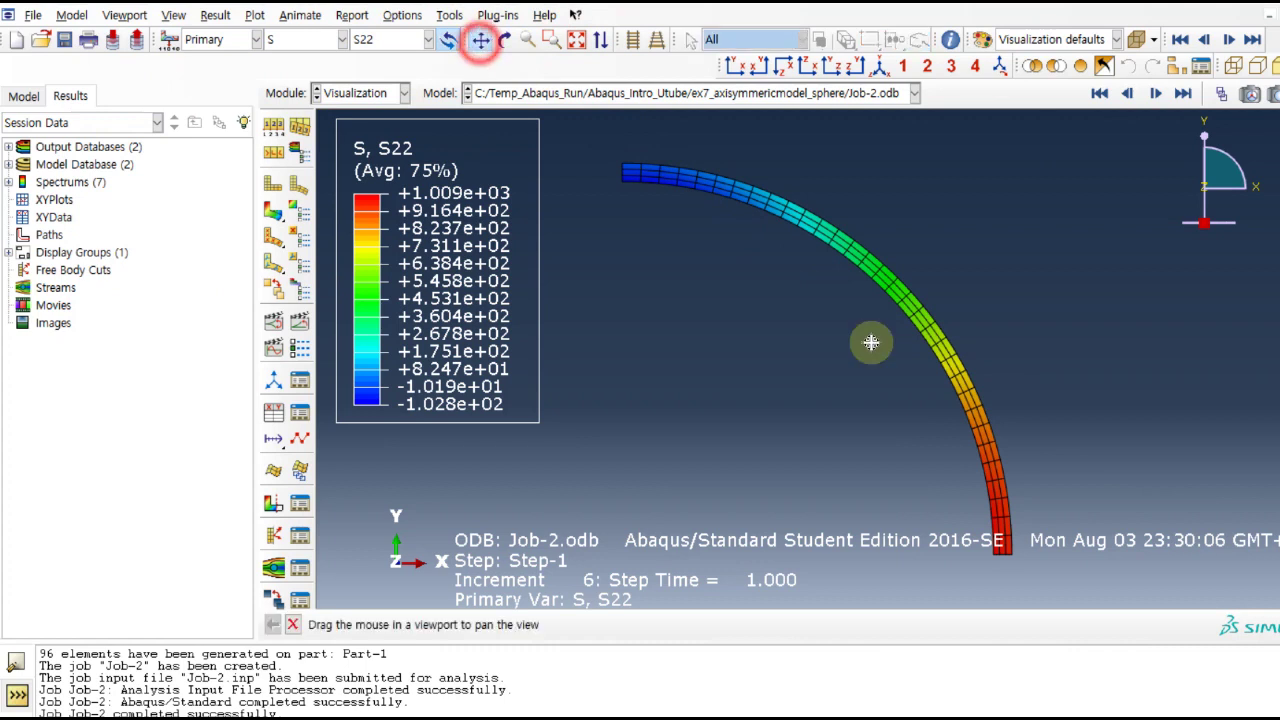
left_click_drag(978, 428, 895, 408)
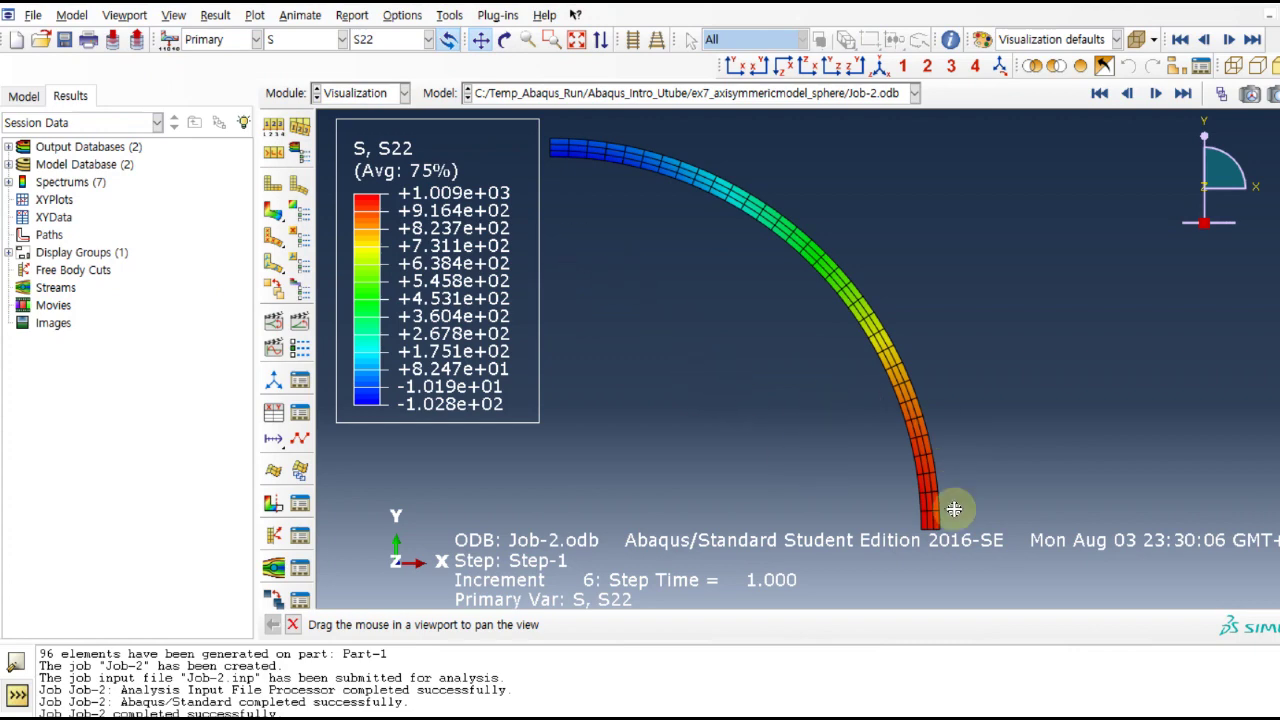
left_click(174, 15)
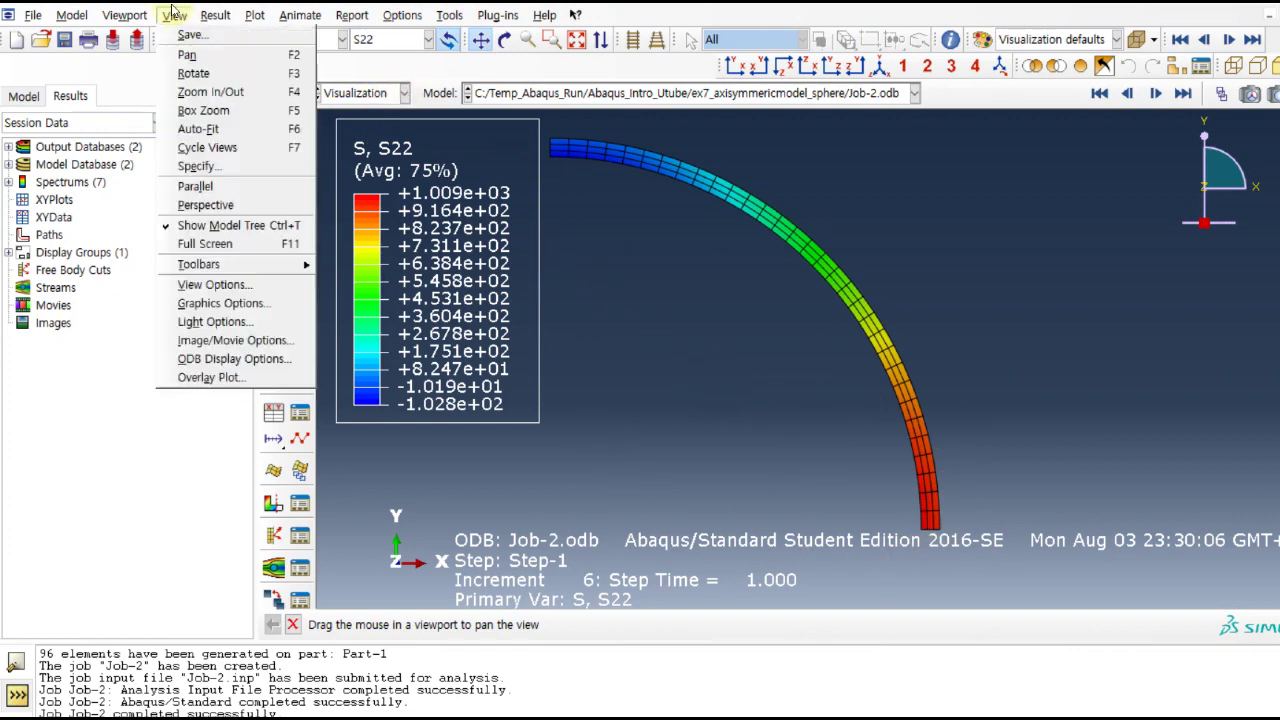
left_click(296, 358)
left_click_drag(165, 64, 298, 69)
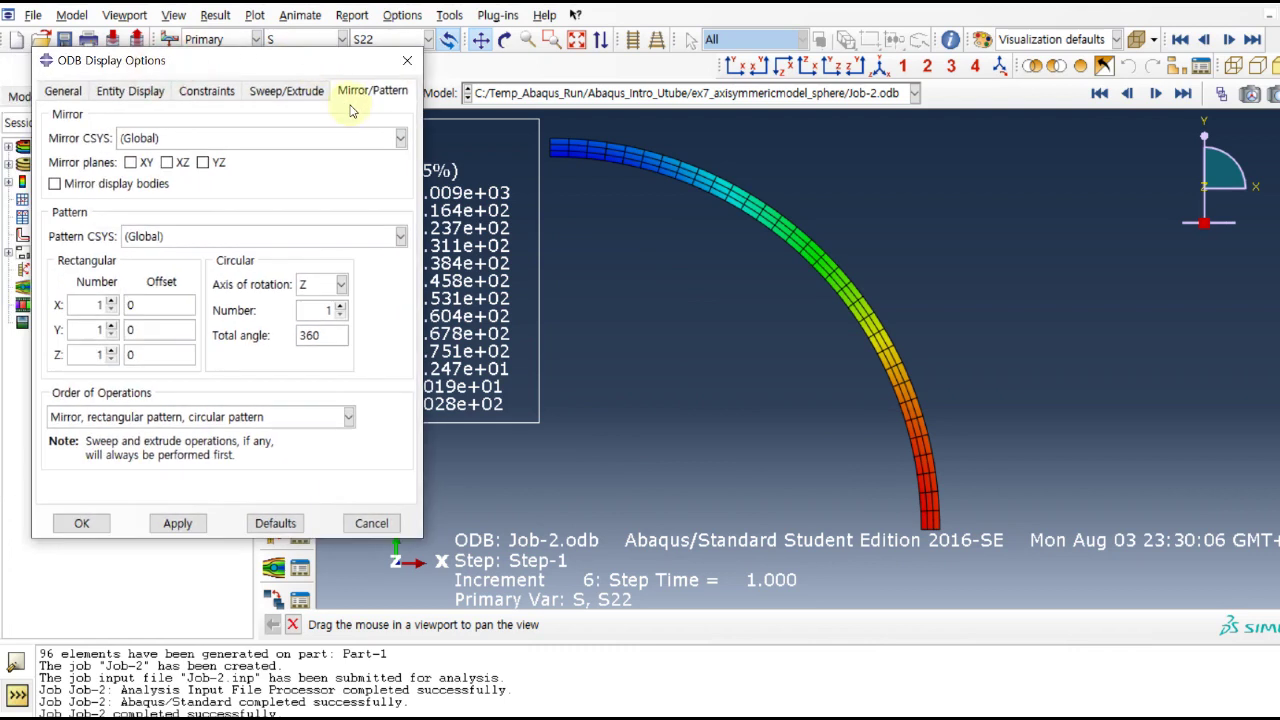
left_click(133, 164)
left_click(168, 163)
left_click(206, 163)
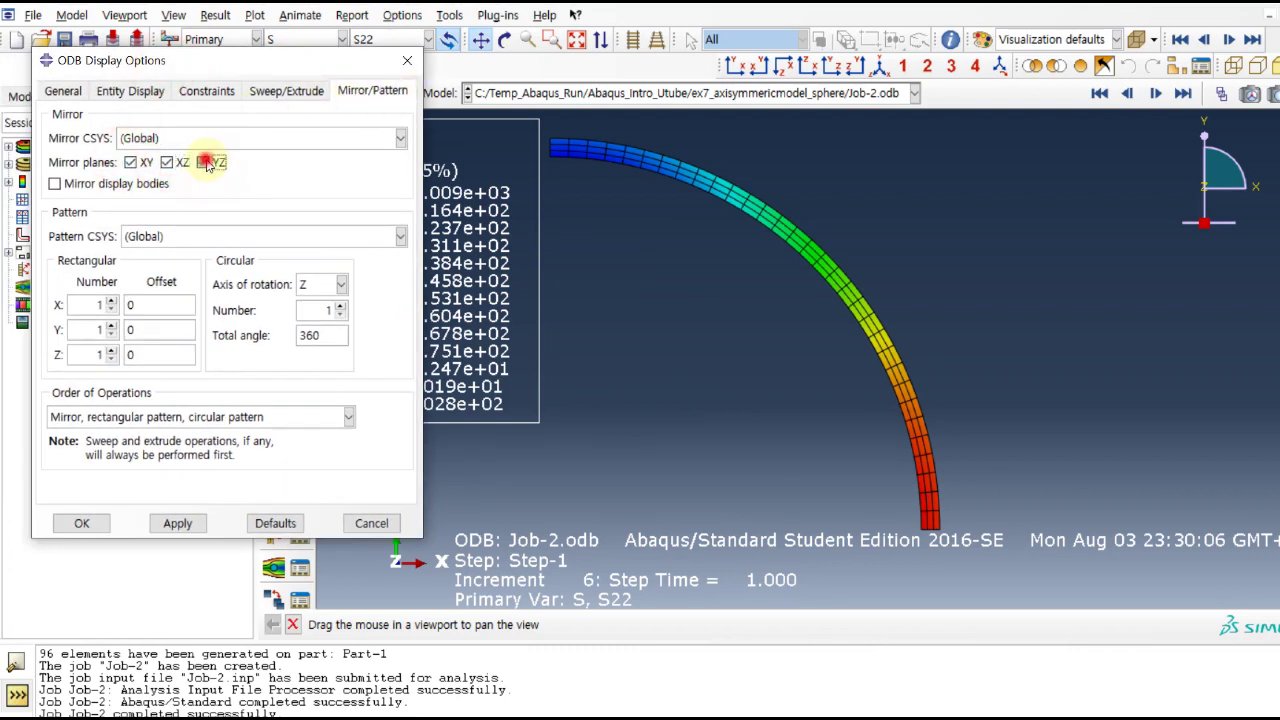
left_click(108, 185)
left_click(177, 523)
left_click(100, 523)
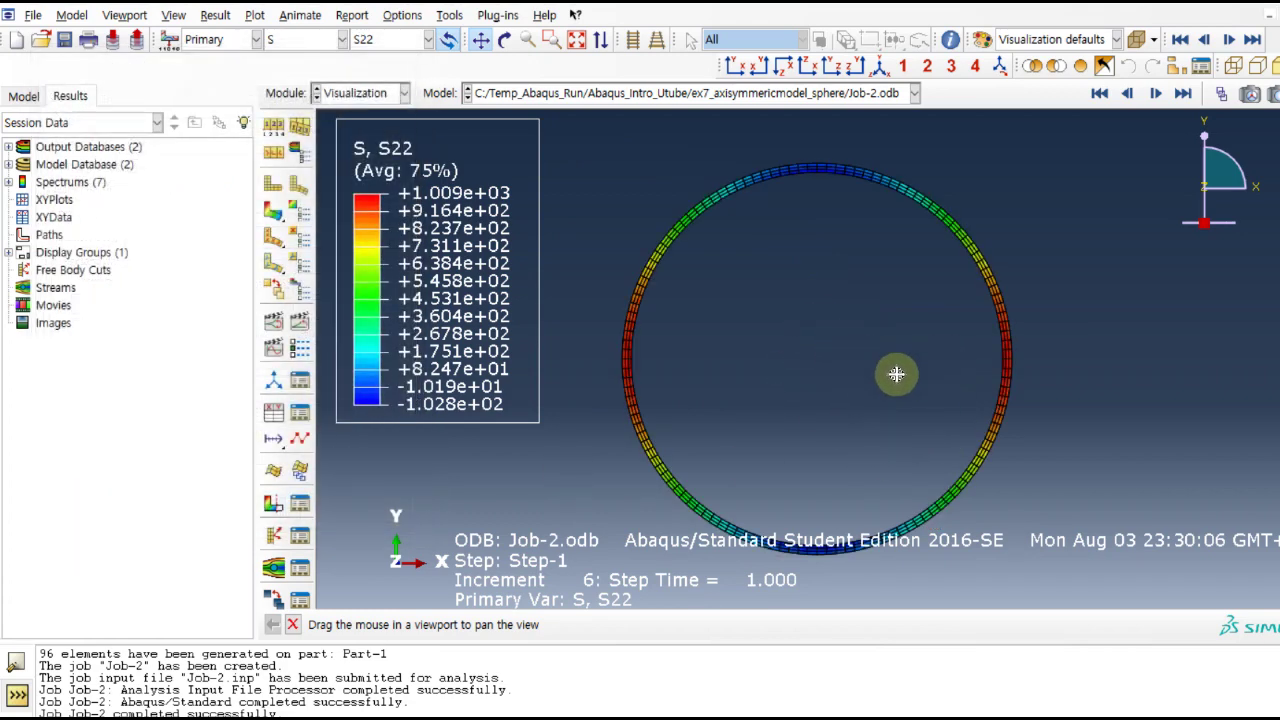
- Create a fixed spherical coordinate system with origin 0,0,0, the default R-axis point and an R-Theta plane point at 0,1,0
scroll(896, 373, "down", 1)
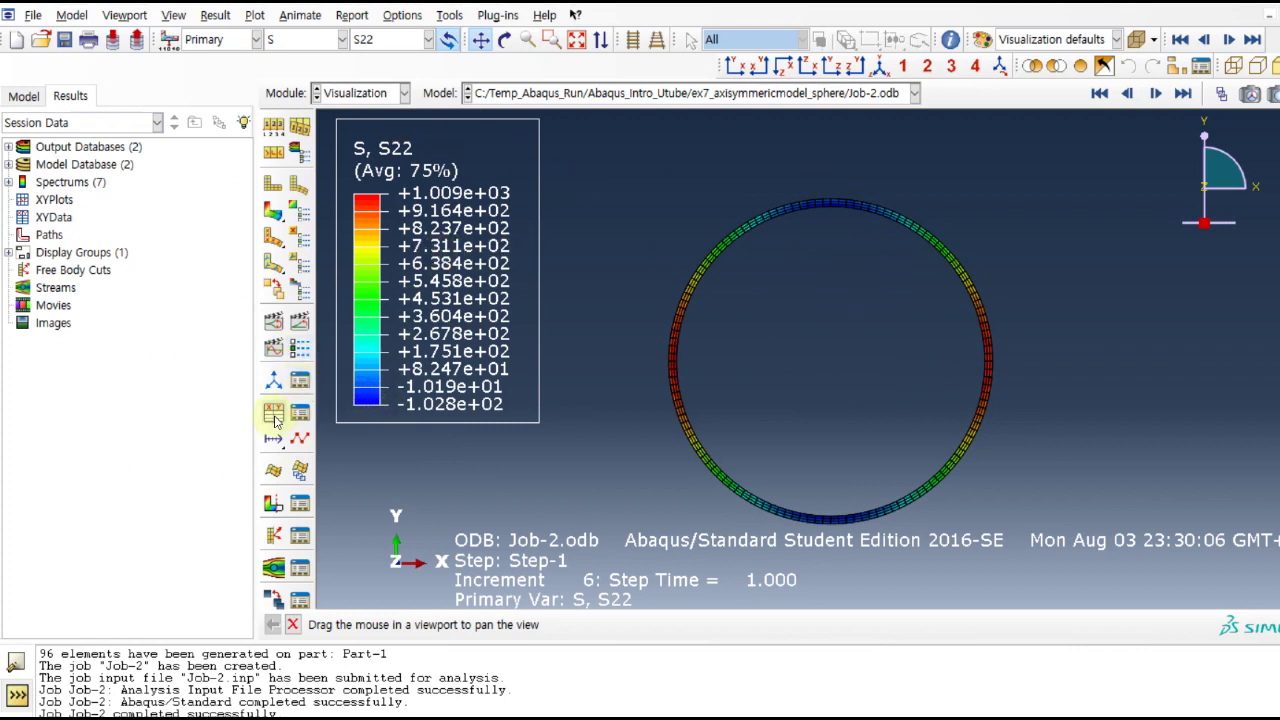
left_click(298, 382)
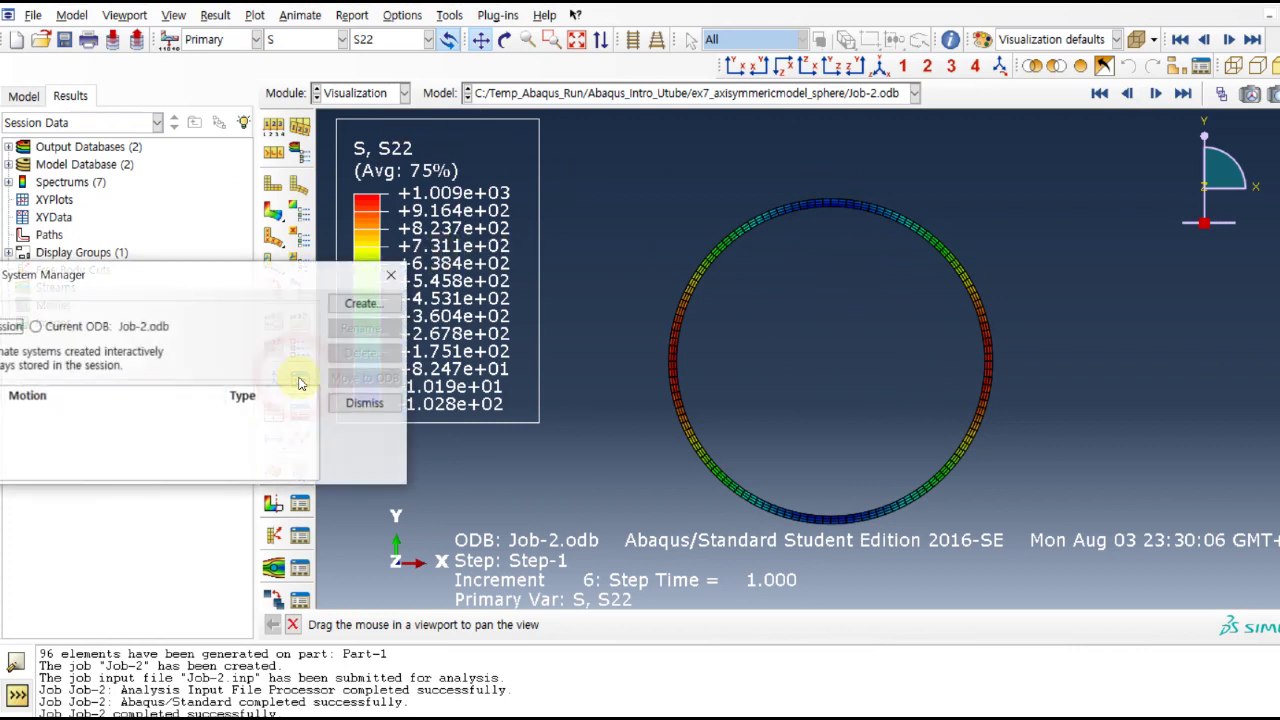
left_click_drag(294, 263, 408, 210)
left_click(462, 246)
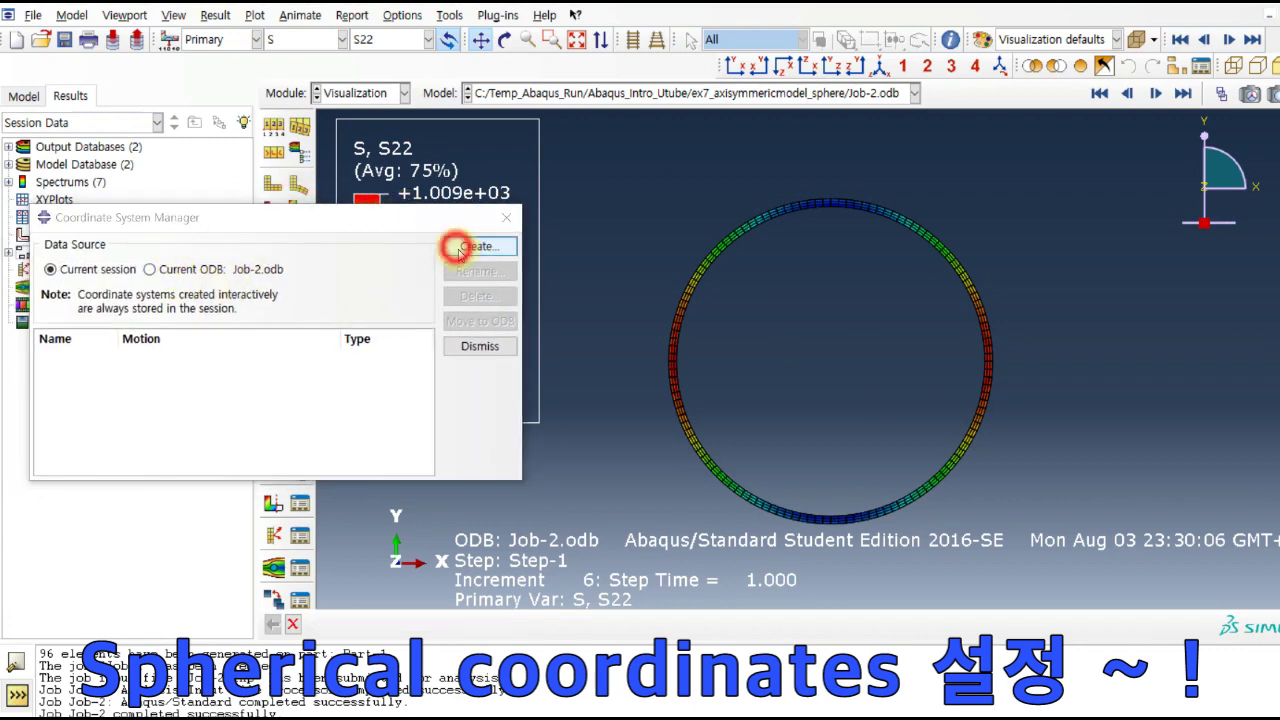
left_click_drag(97, 150, 283, 143)
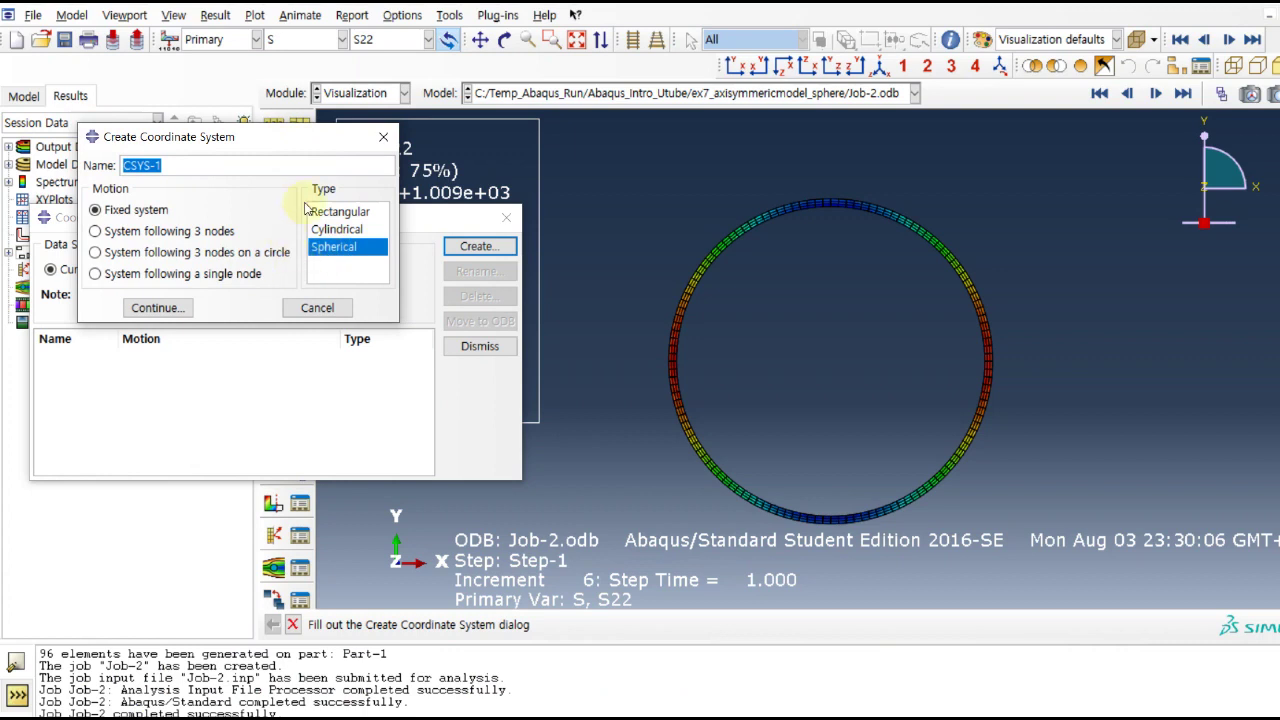
left_click(155, 308)
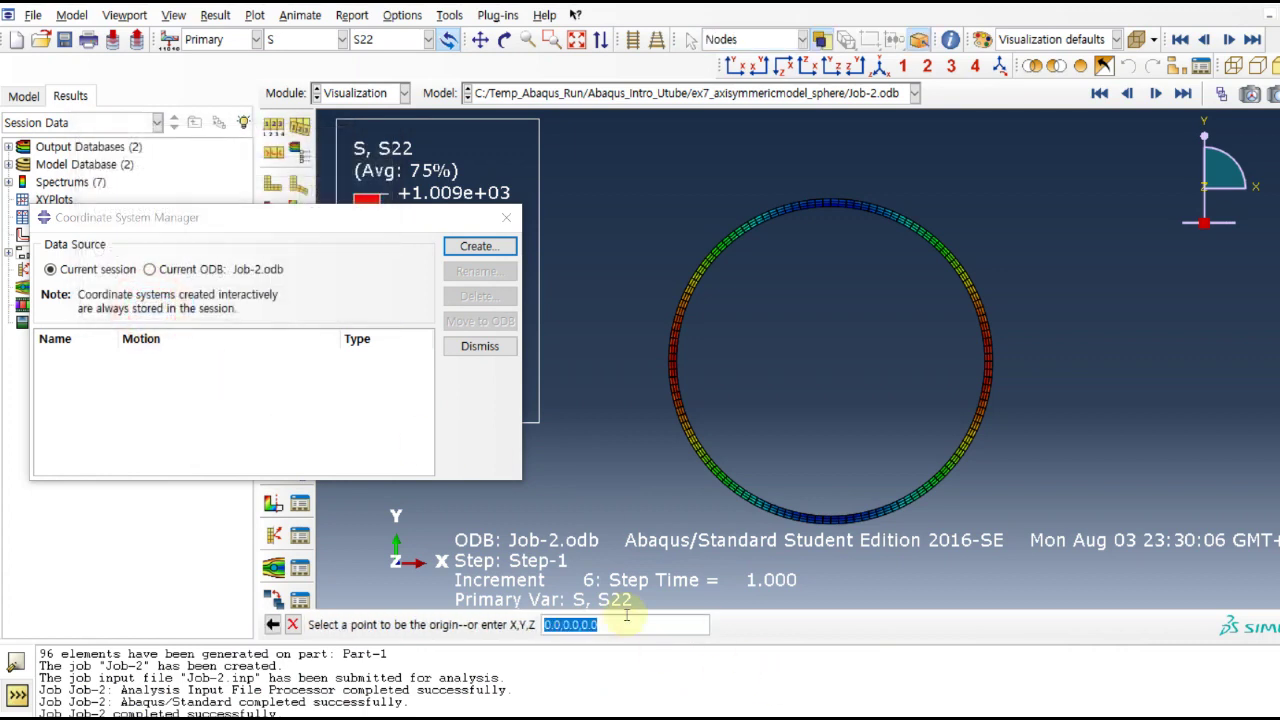
key("Return")
key("Return")
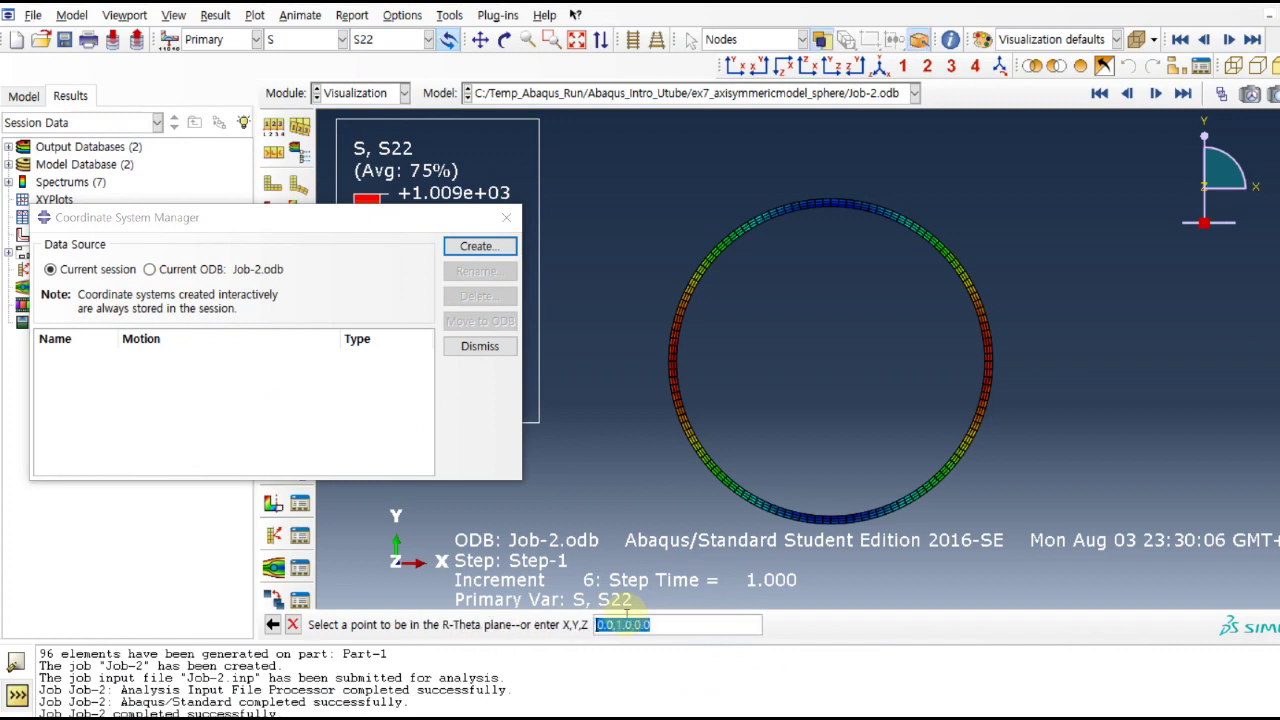
key("Return")
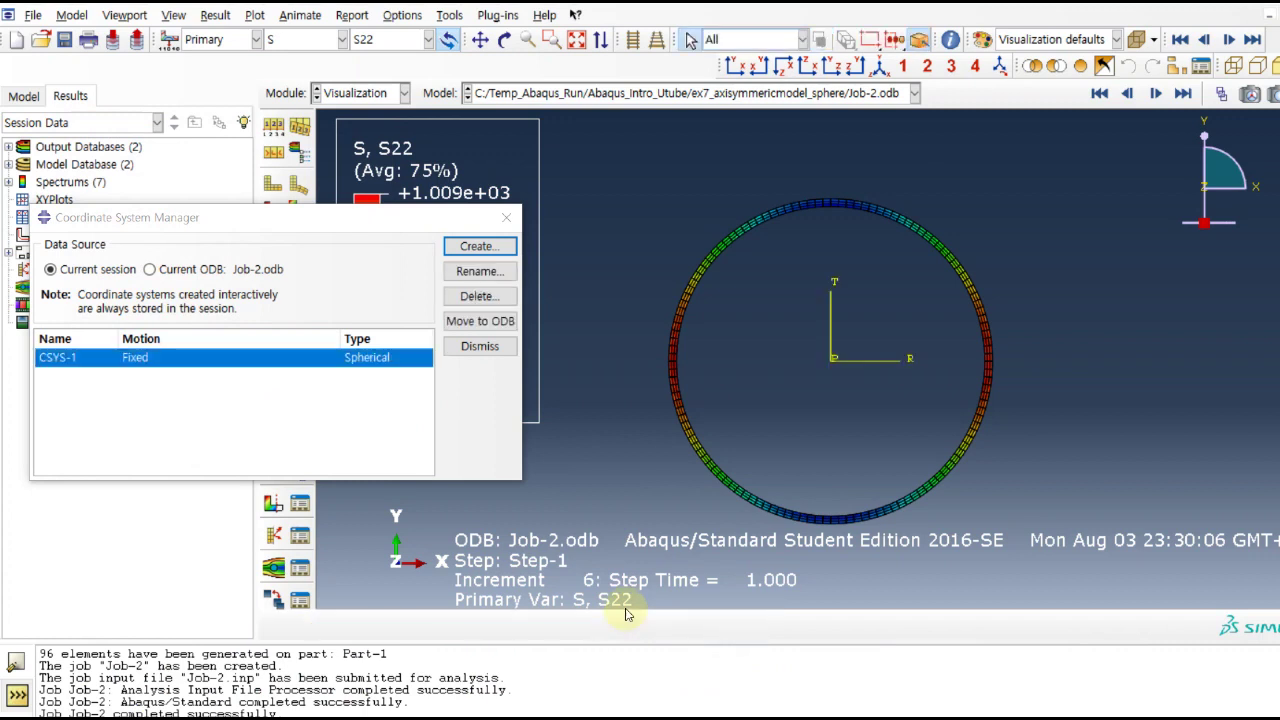
left_click(472, 347)
- Transform the displayed results into the user-specified spherical coordinate system CSYS-1, including the effects of deformation
left_click(174, 16)
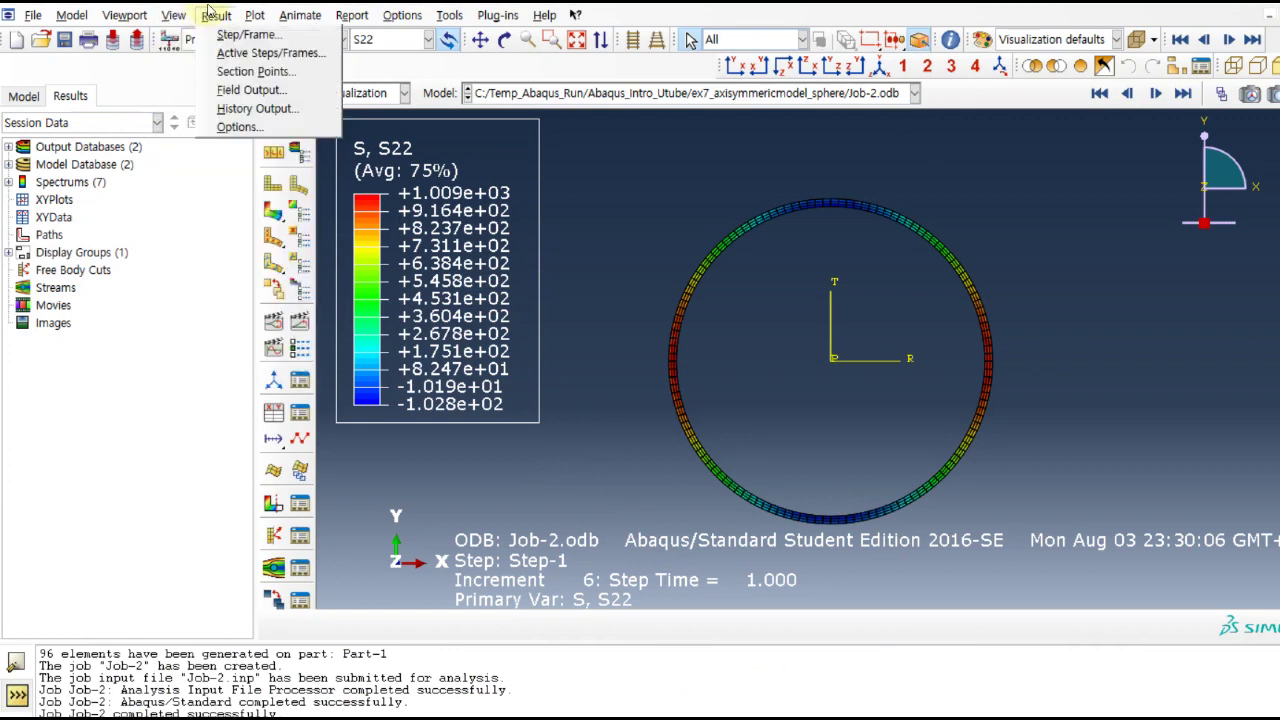
left_click(215, 15)
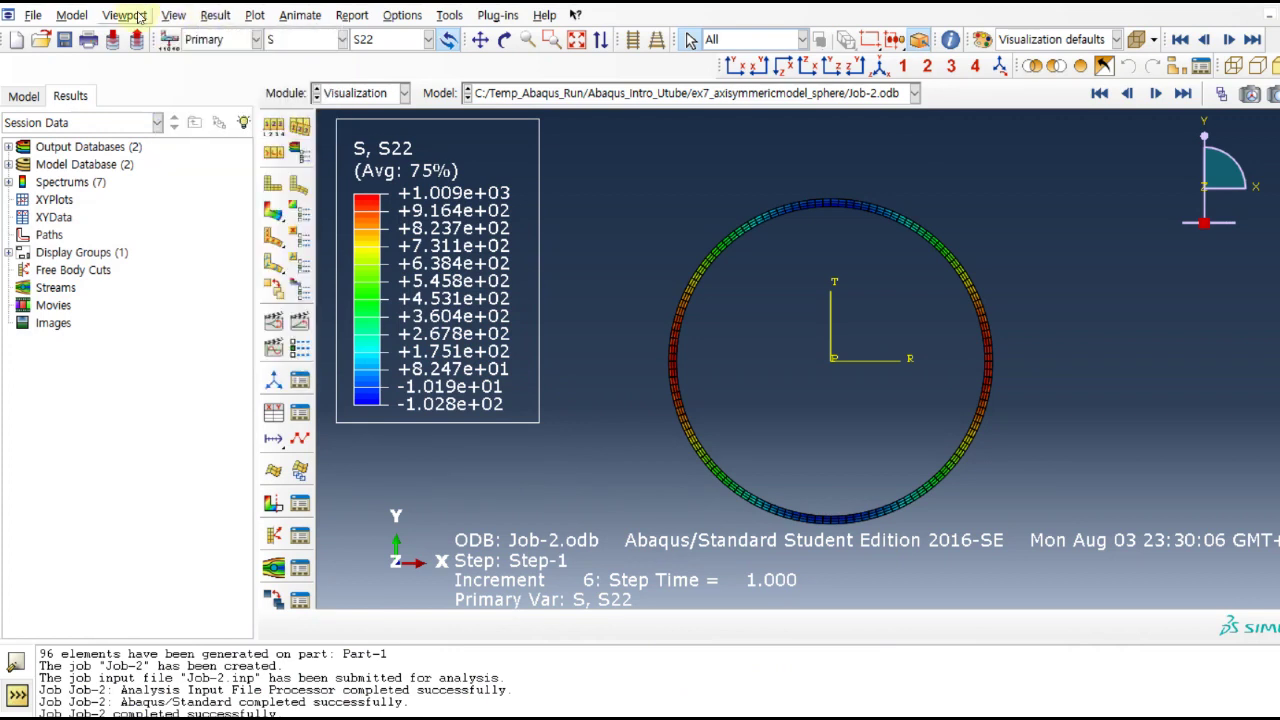
left_click(207, 17)
left_click(281, 130)
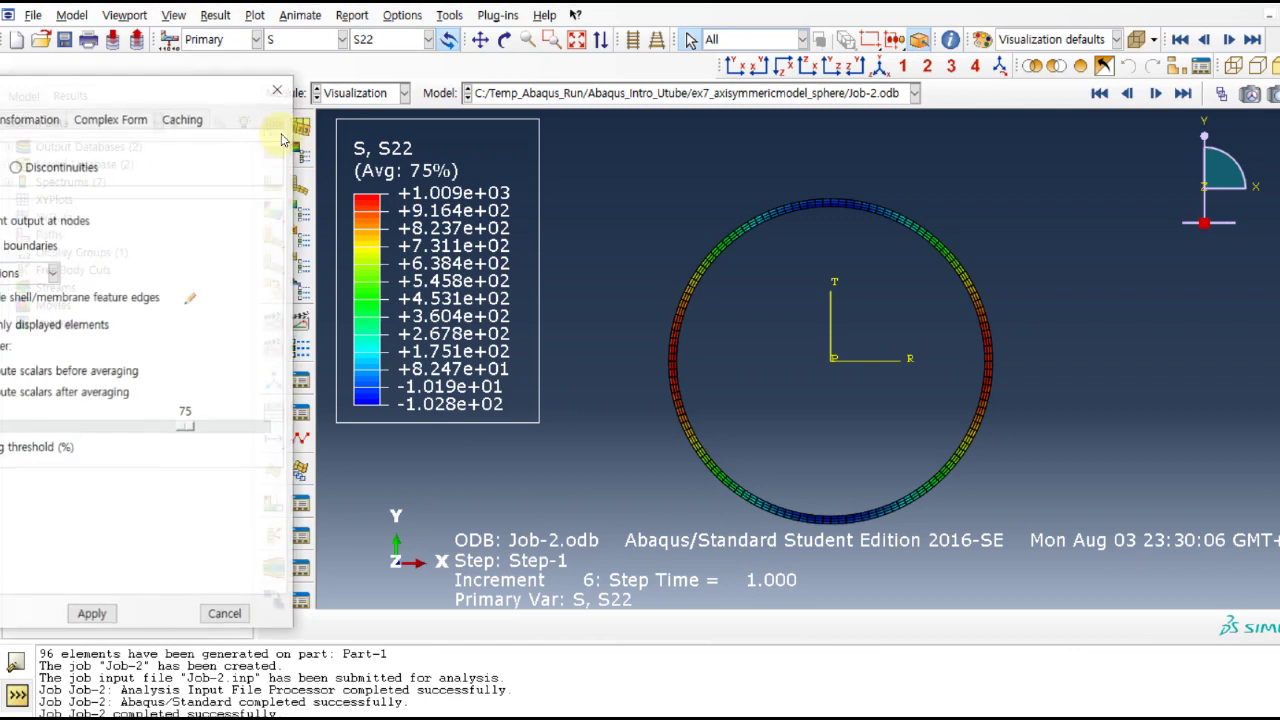
left_click_drag(86, 90, 252, 70)
left_click(185, 101)
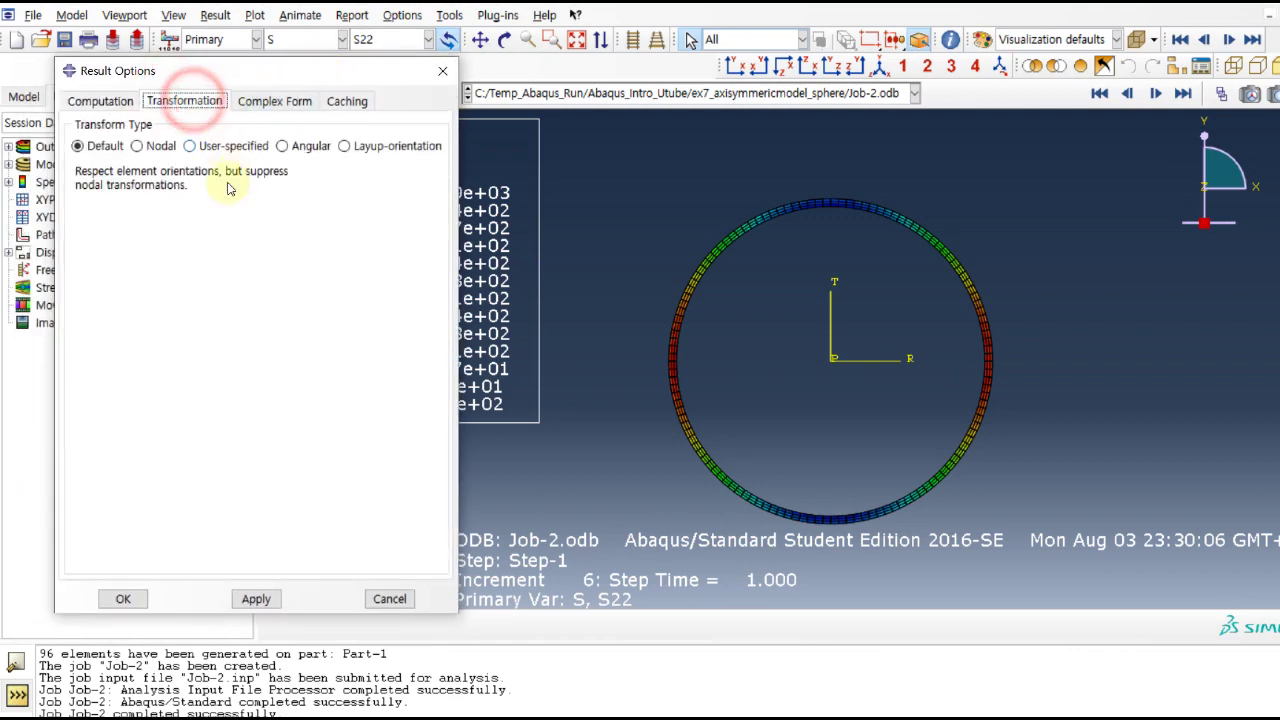
left_click(189, 146)
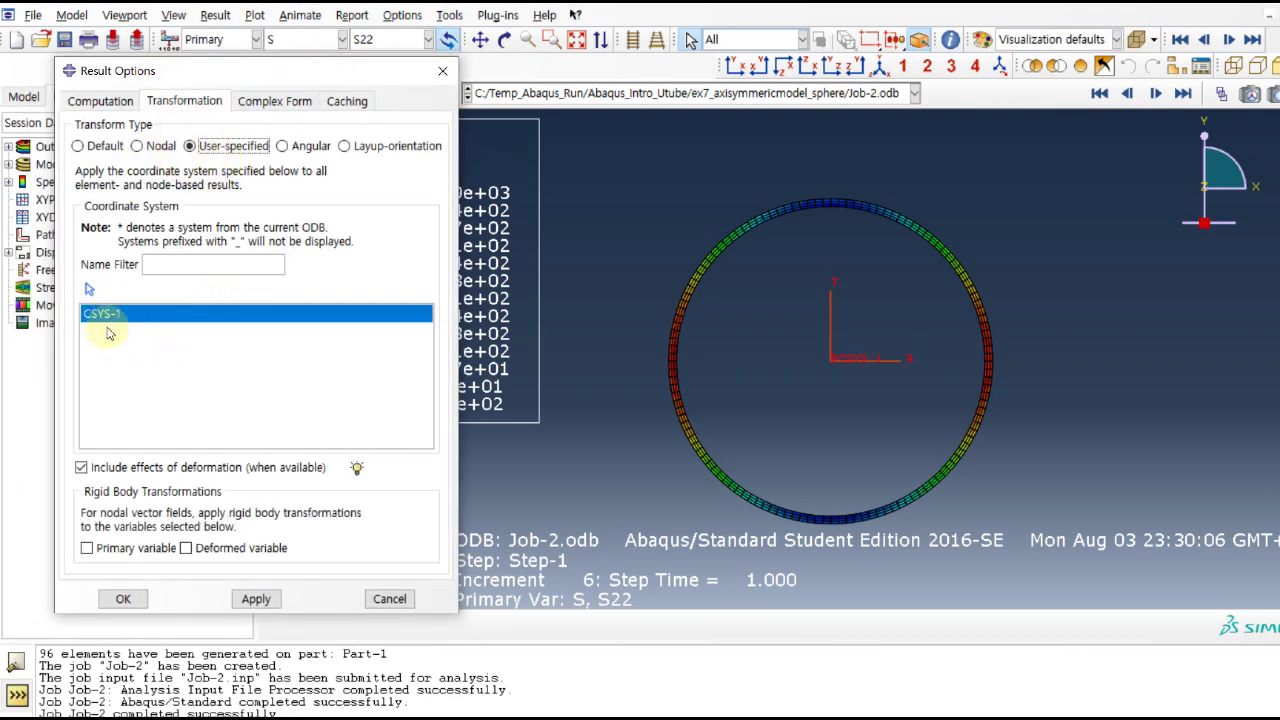
left_click(255, 599)
left_click(125, 598)
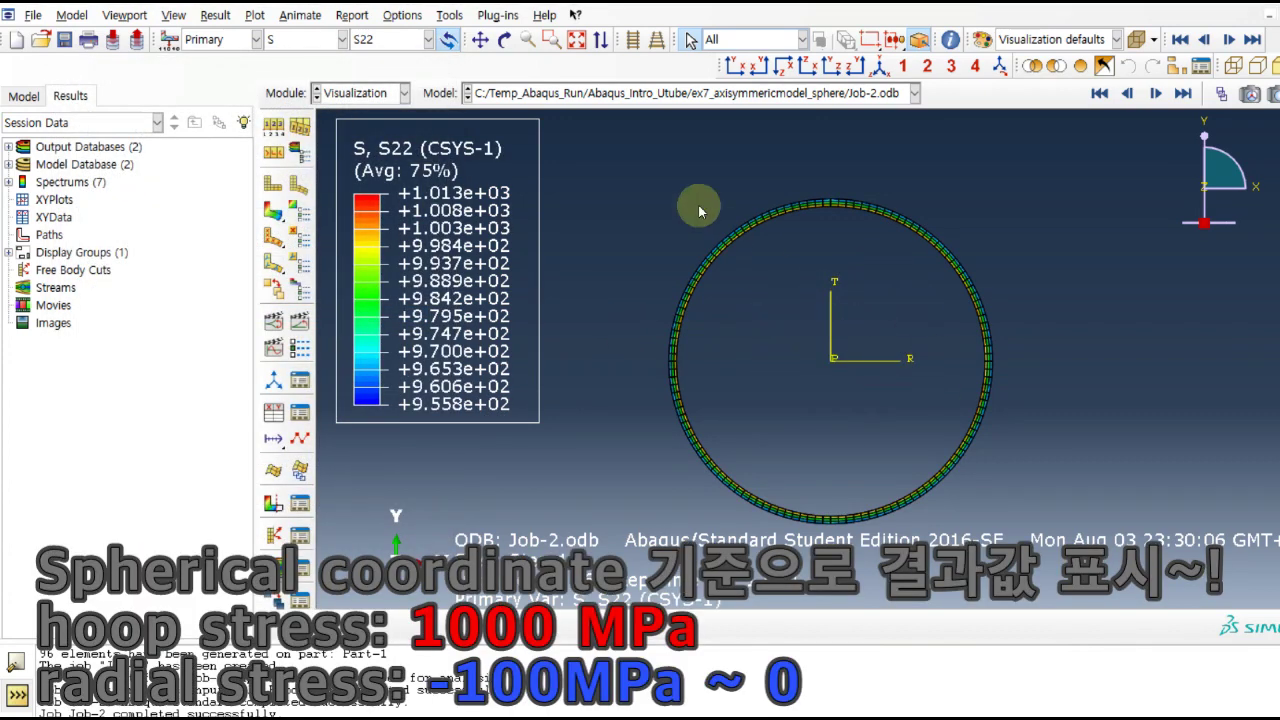
- Review the S11, S22 and S33 stress component contours one after another in the spherical coordinate system
left_click(428, 39)
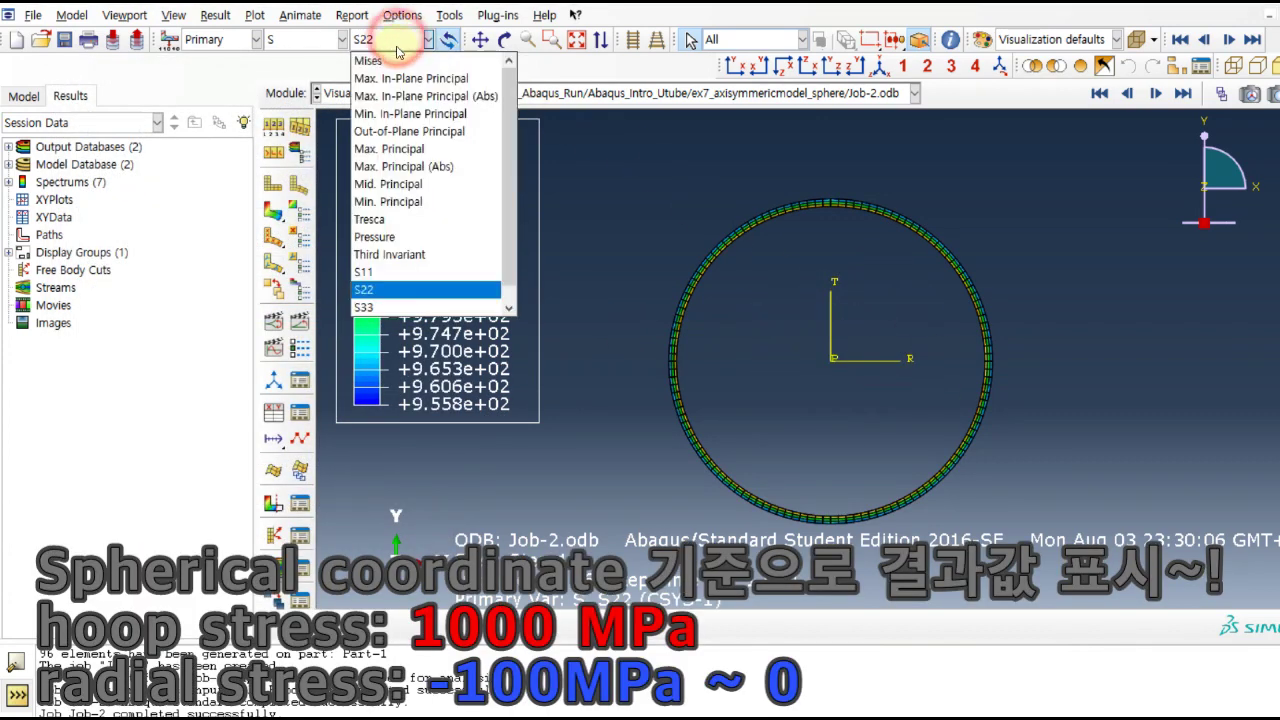
left_click(410, 272)
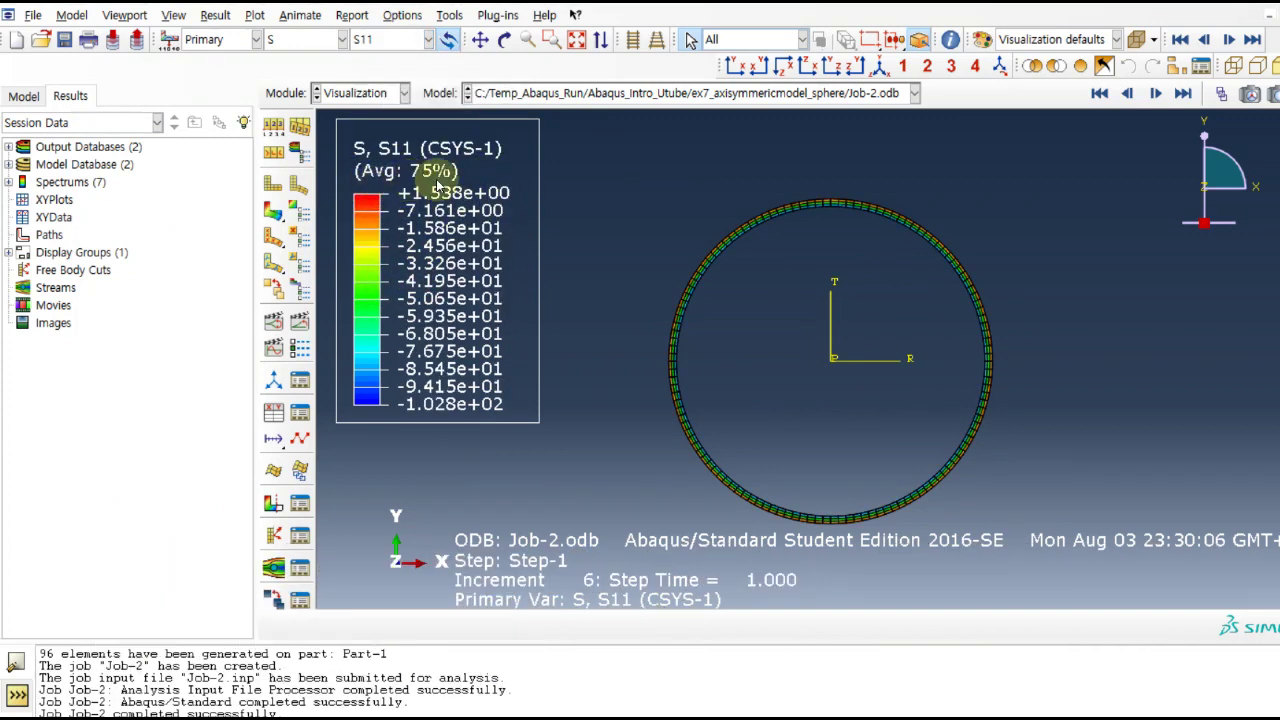
left_click(385, 40)
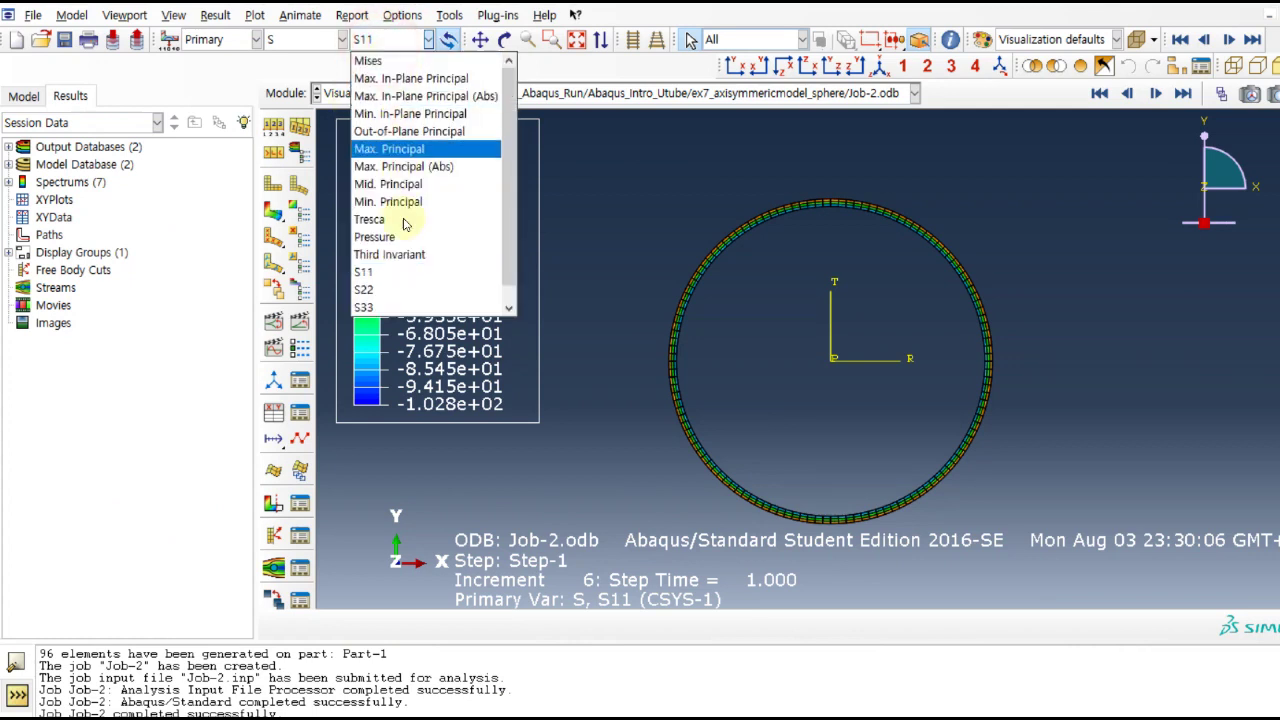
left_click(370, 289)
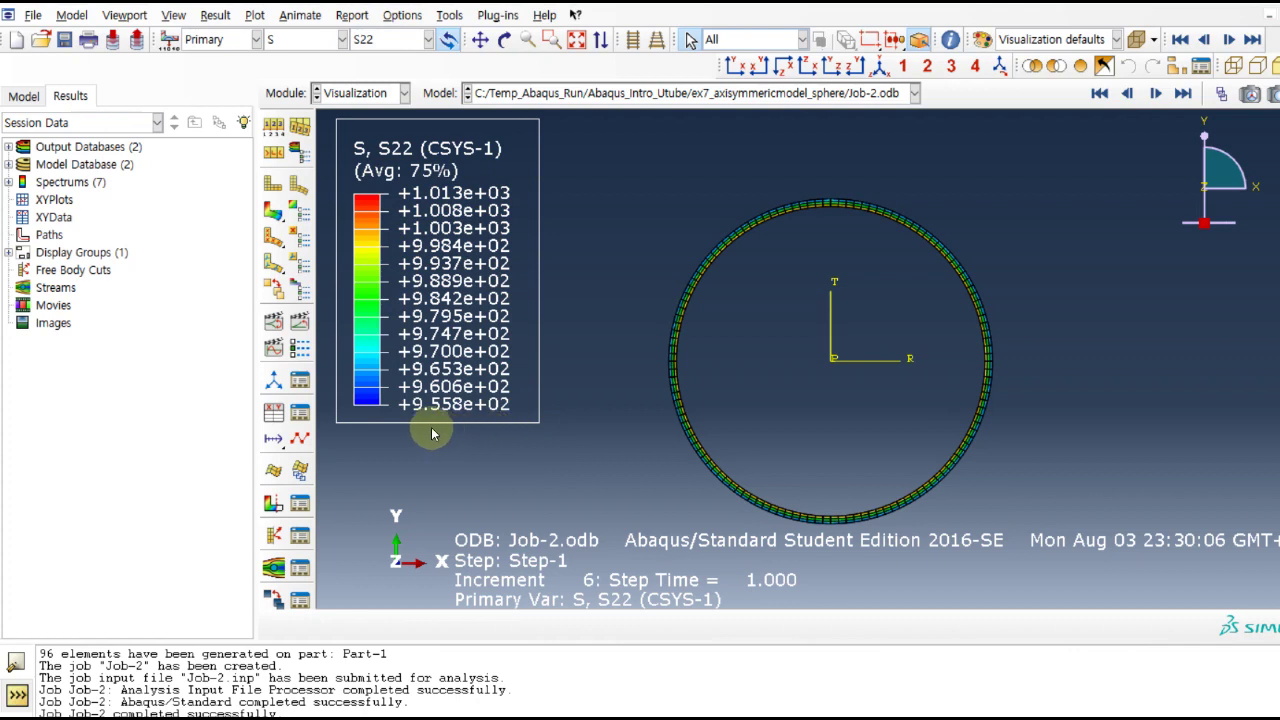
left_click(404, 42)
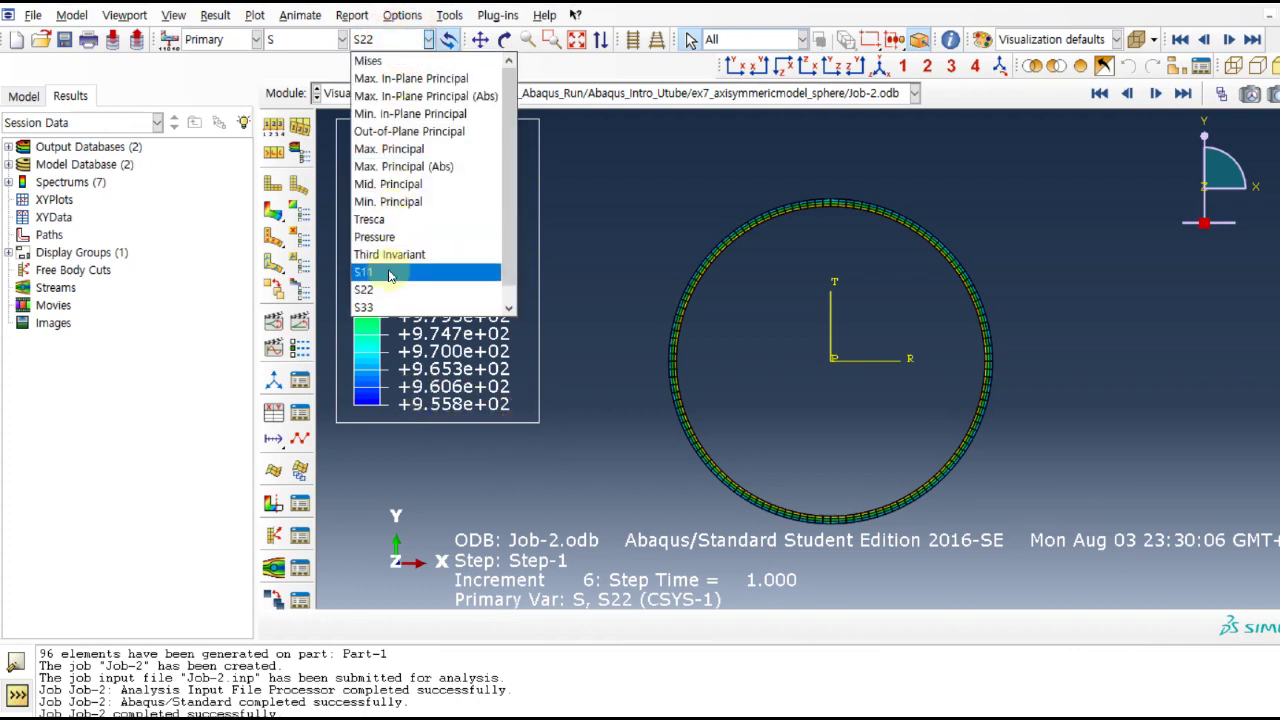
left_click(389, 303)
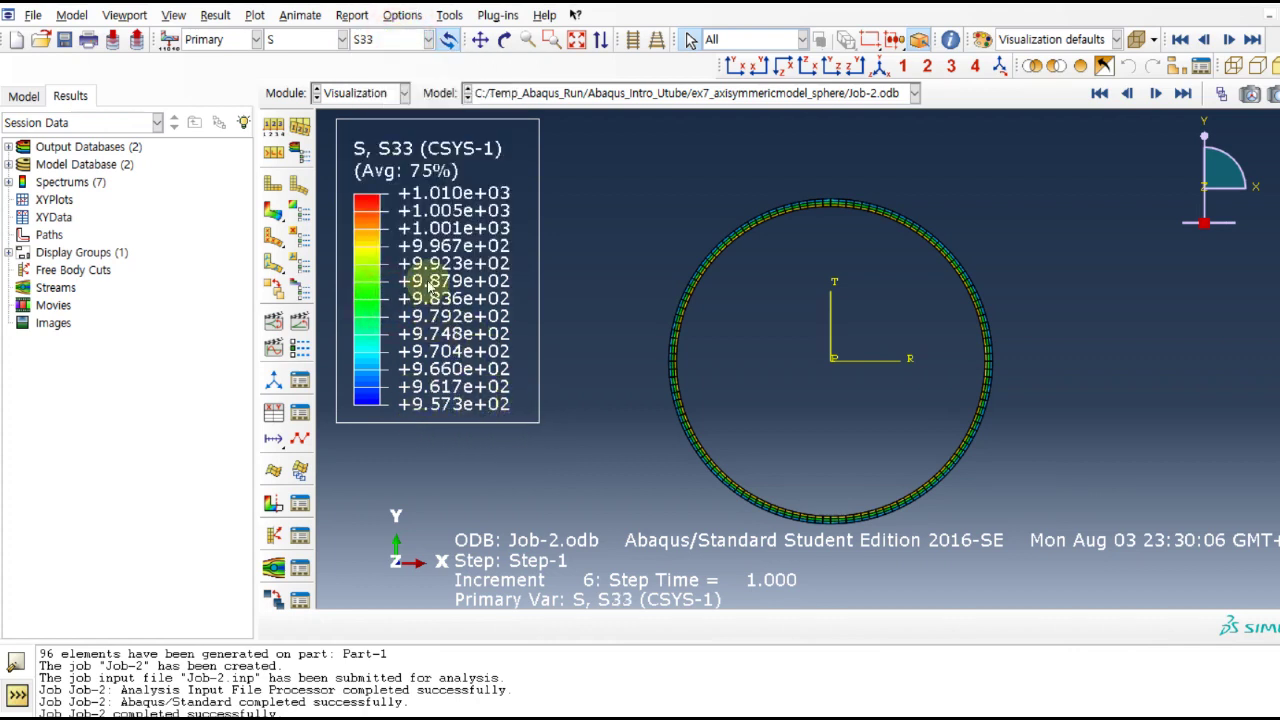
- Review the displacement U contours as magnitude, U1 and U2, leaving U2 plotted
left_click(330, 39)
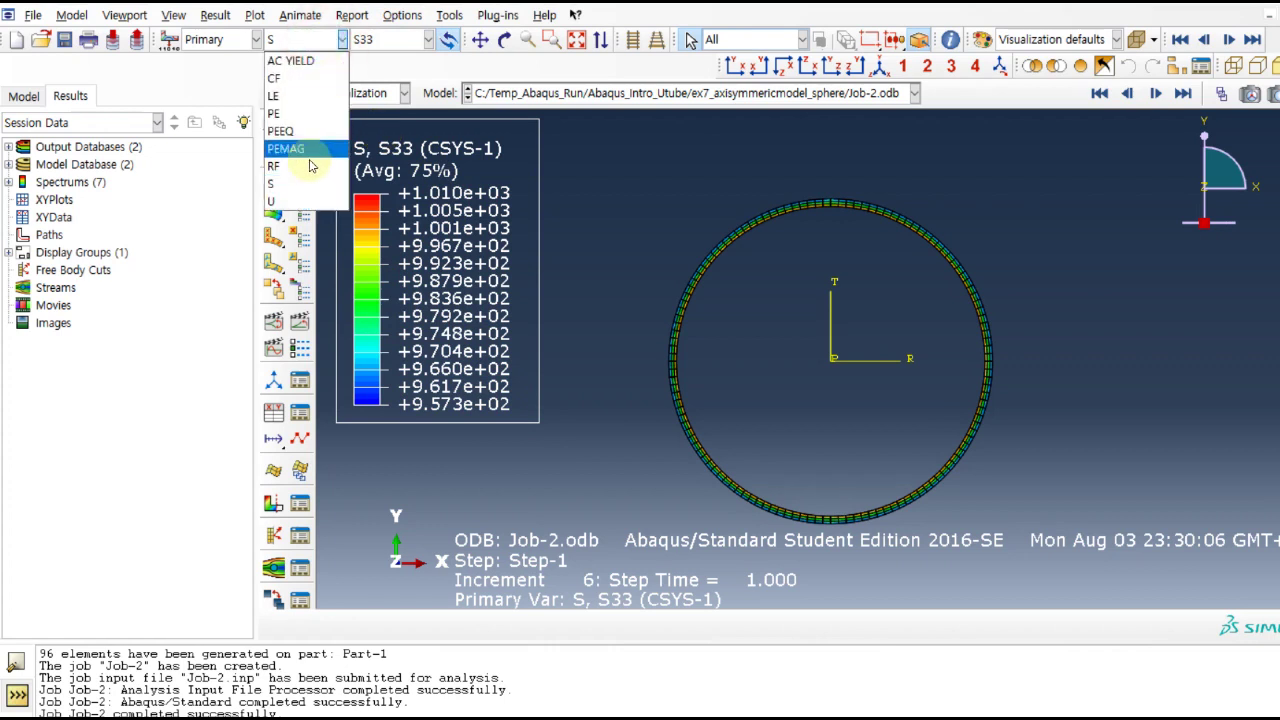
left_click(290, 205)
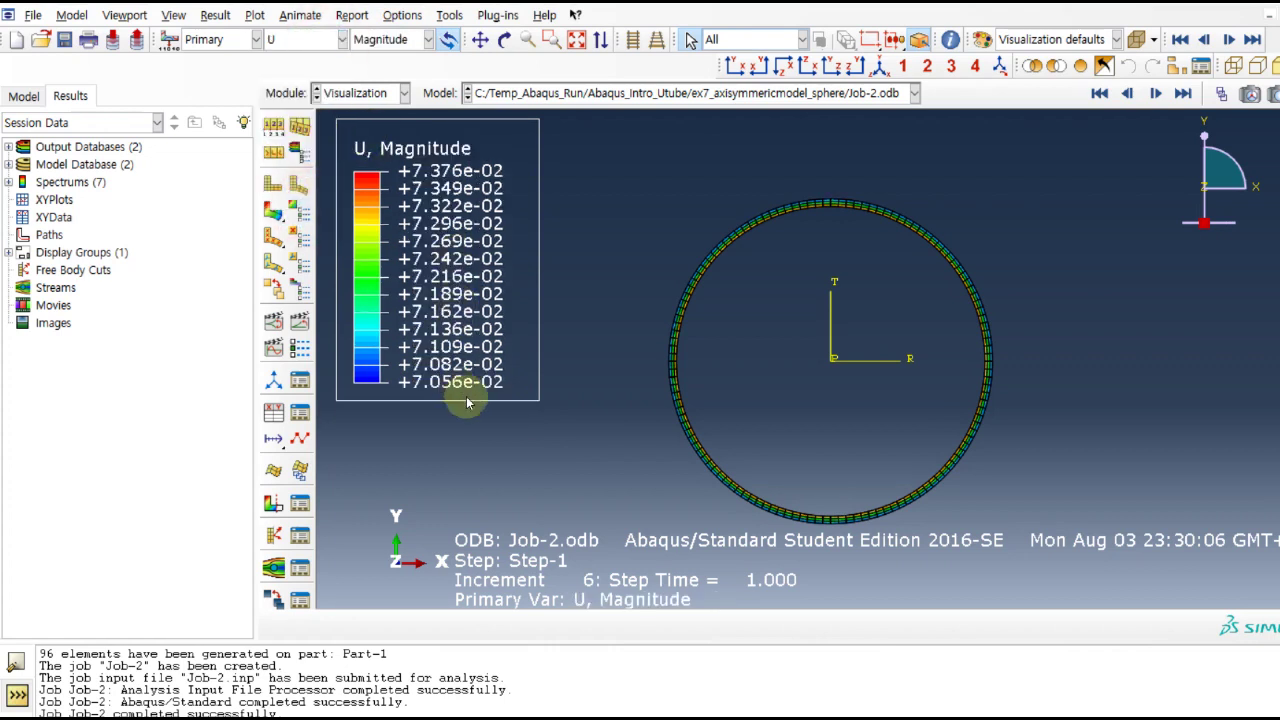
left_click(388, 39)
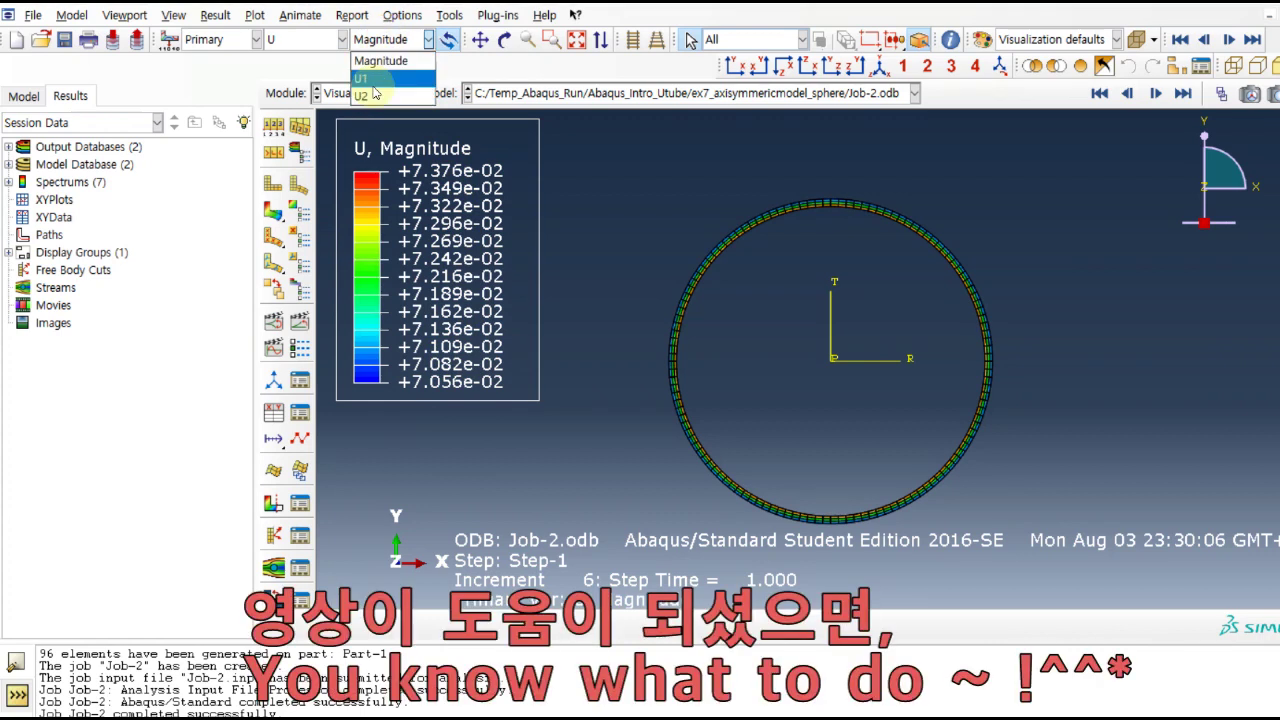
left_click(365, 78)
left_click(381, 41)
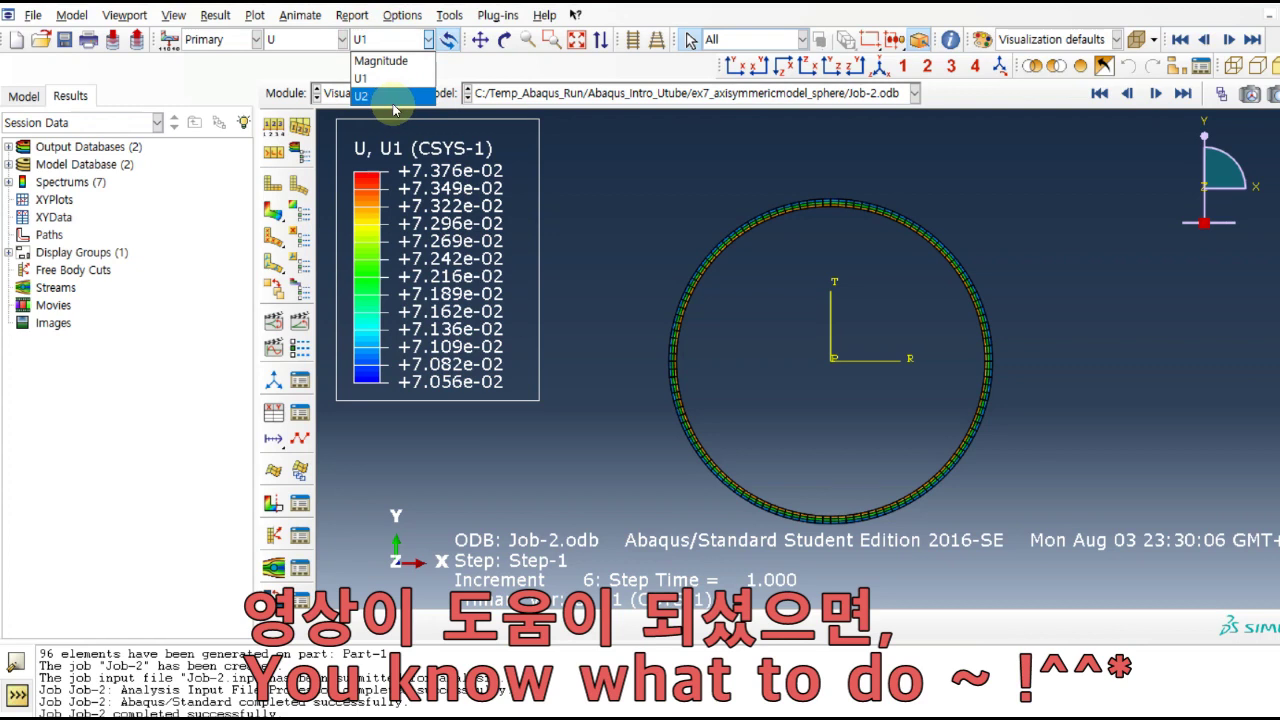
key("Escape")
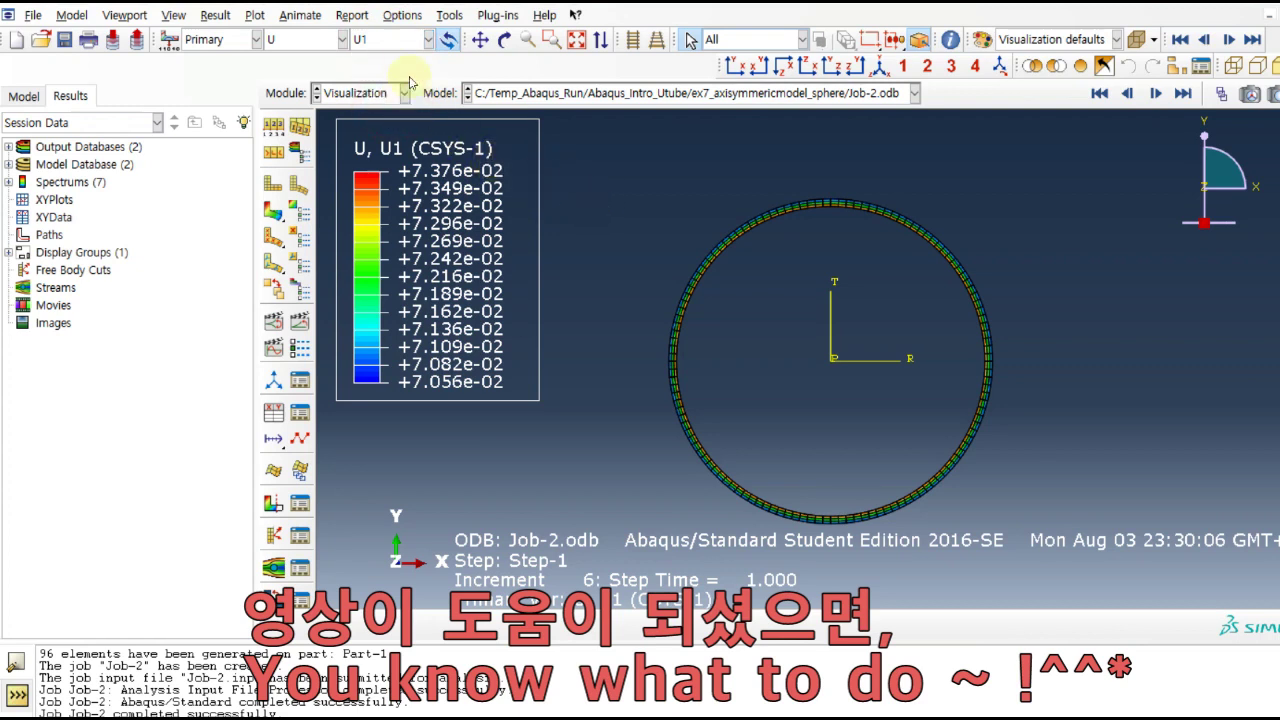
left_click(395, 39)
left_click(370, 93)
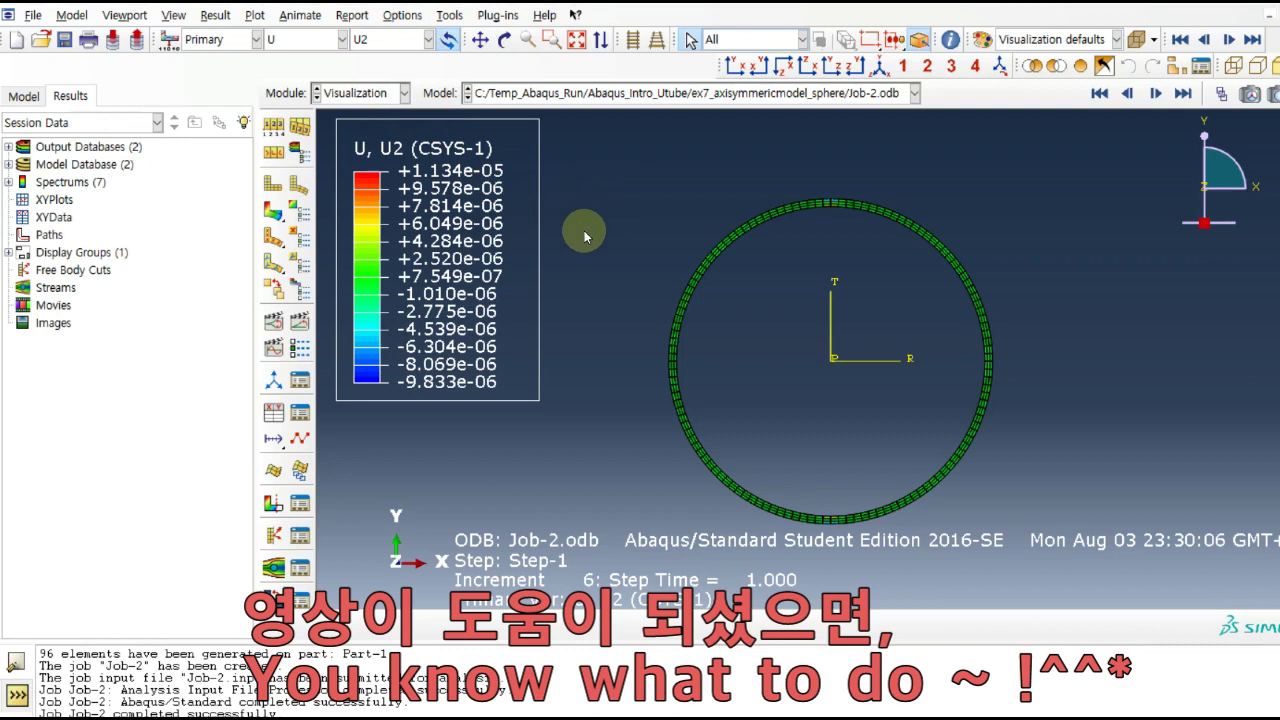